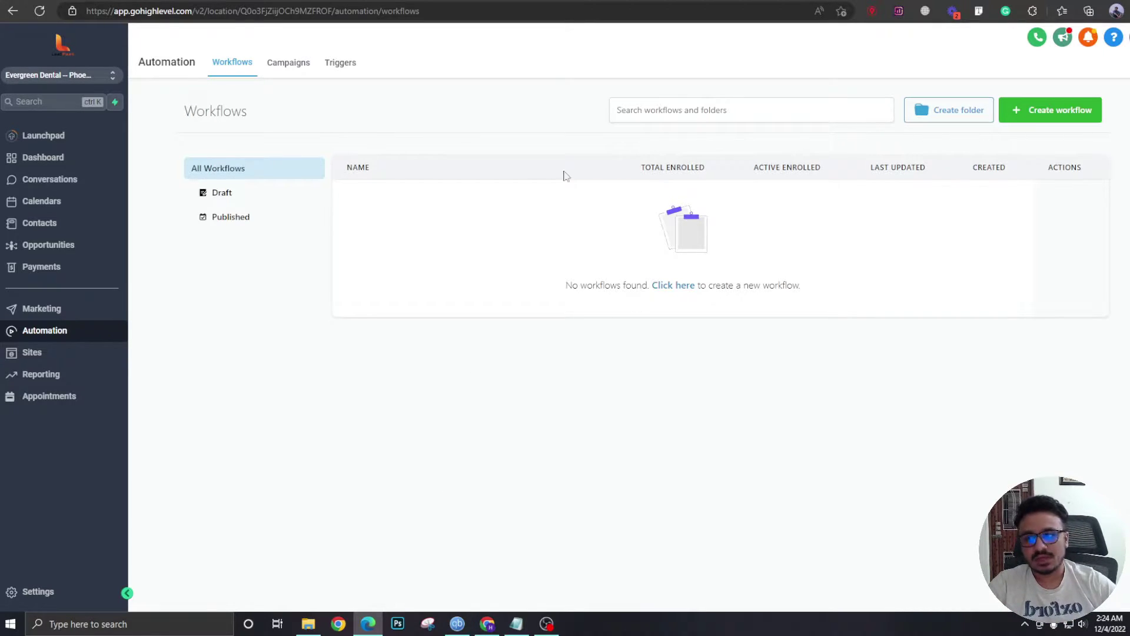
# Create a new blank workflow from scratch.
pyautogui.click(1041, 123)
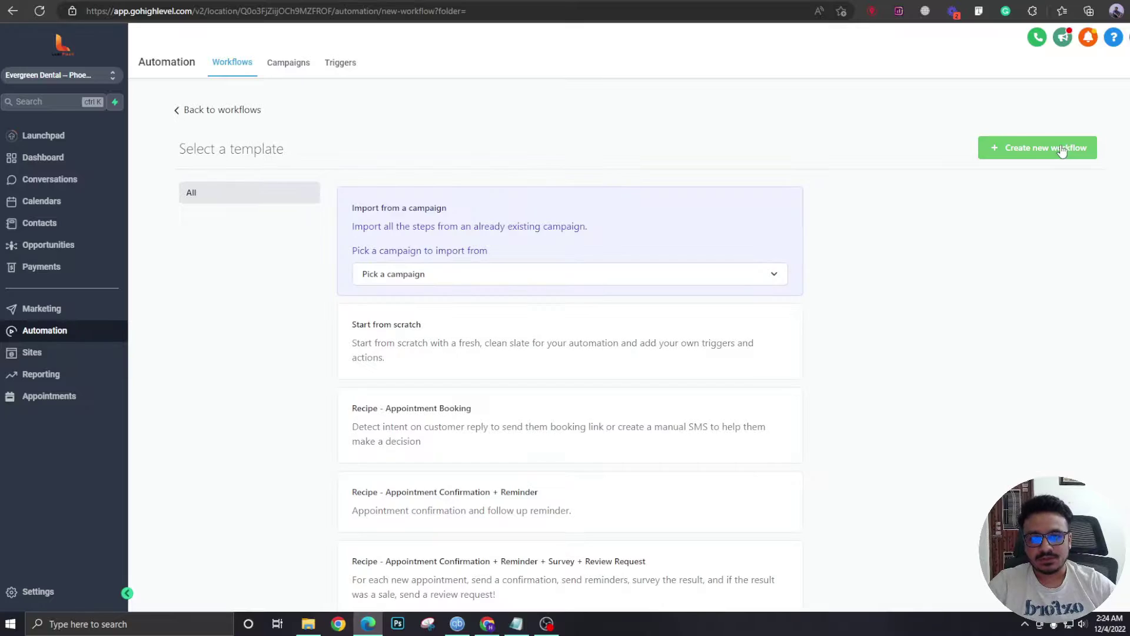
pyautogui.click(562, 344)
pyautogui.click(1011, 153)
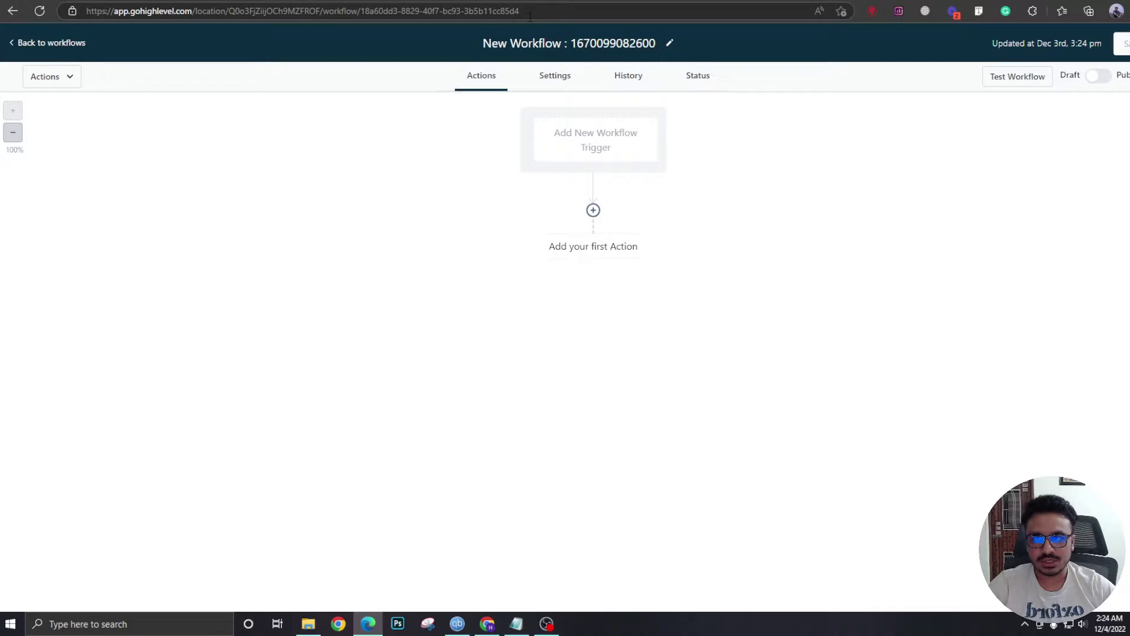
# Rename the workflow to '1. Landing Page Automation'.
pyautogui.click(528, 46)
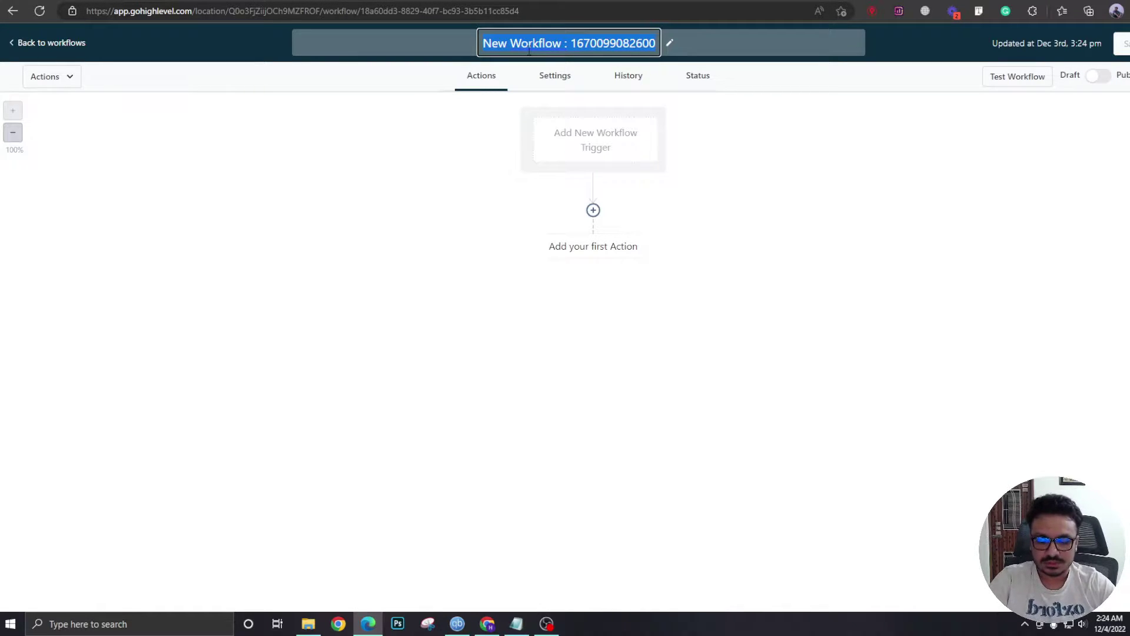
pyautogui.write('1.')
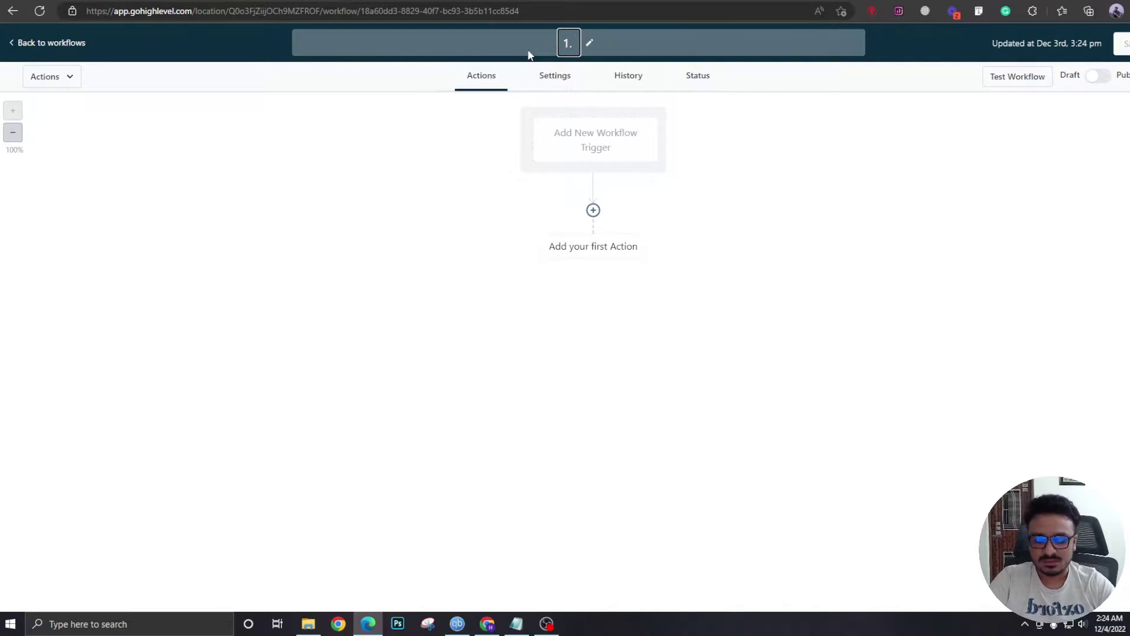
pyautogui.write(' Landing Page')
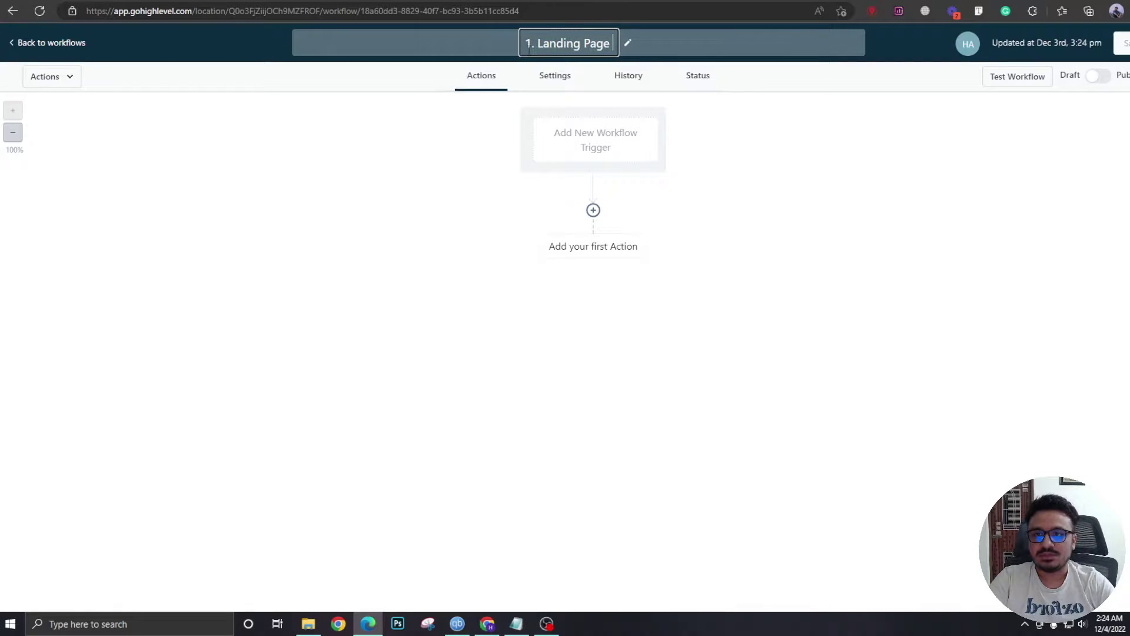
pyautogui.write(' Automation')
pyautogui.press('Return')
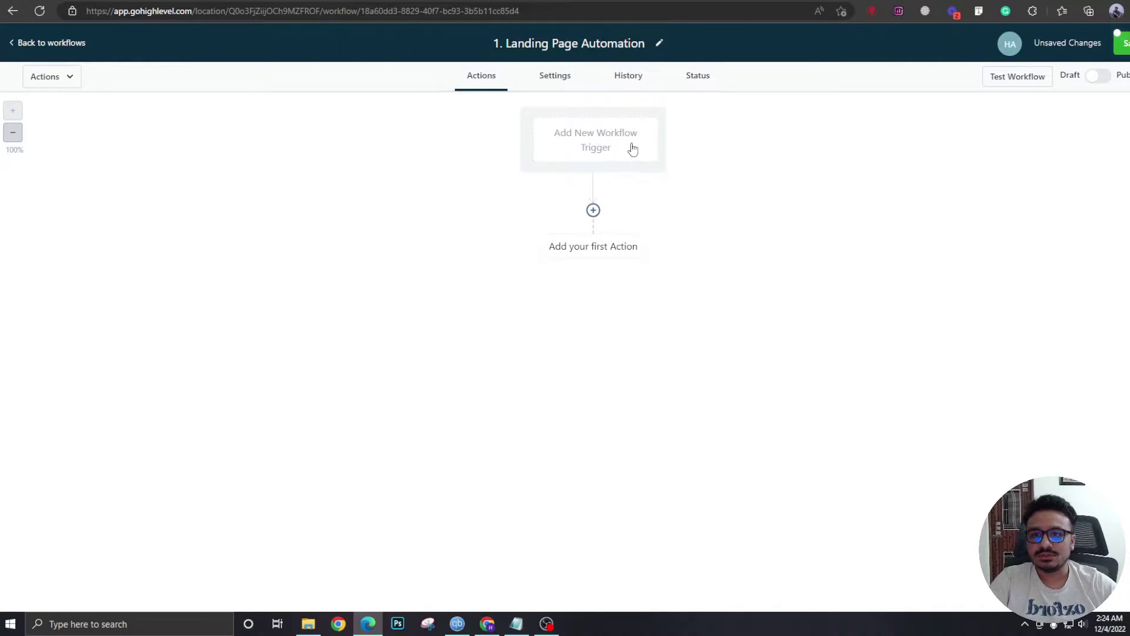
# Add a Form Submitted trigger filtered to the Landing Page Form.
pyautogui.click(633, 149)
pyautogui.write('form')
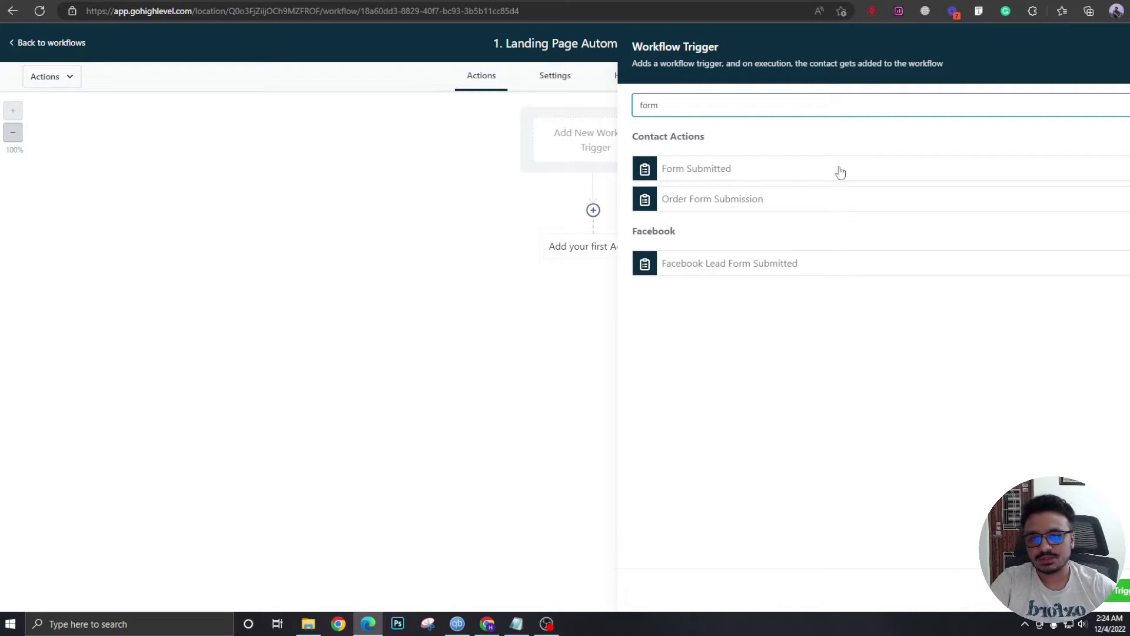
pyautogui.click(841, 170)
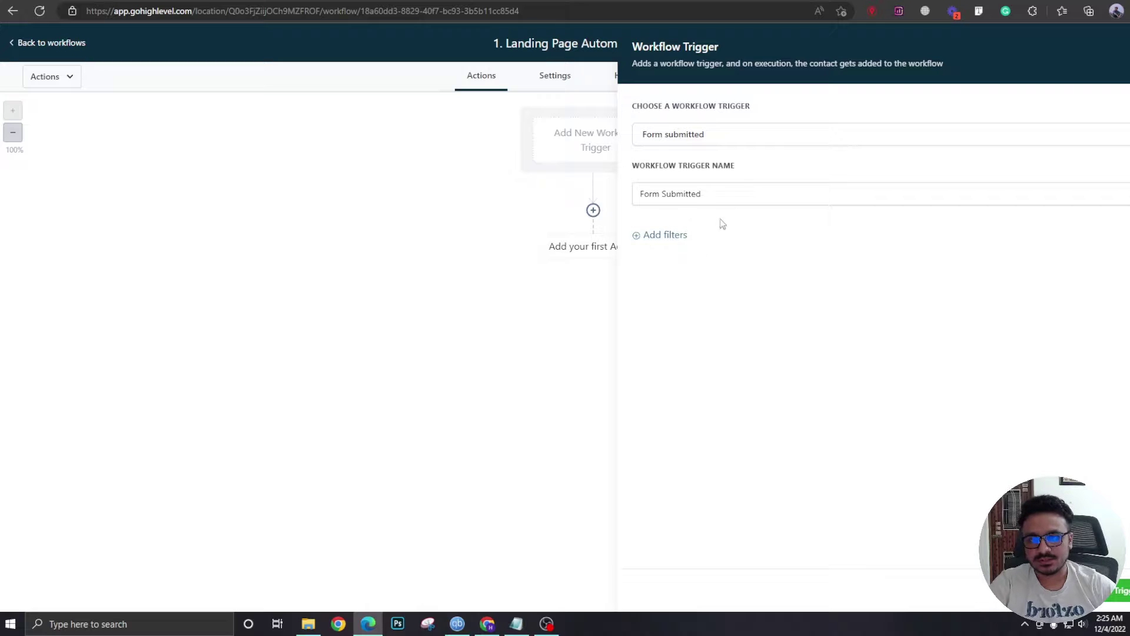
pyautogui.click(664, 235)
pyautogui.click(729, 254)
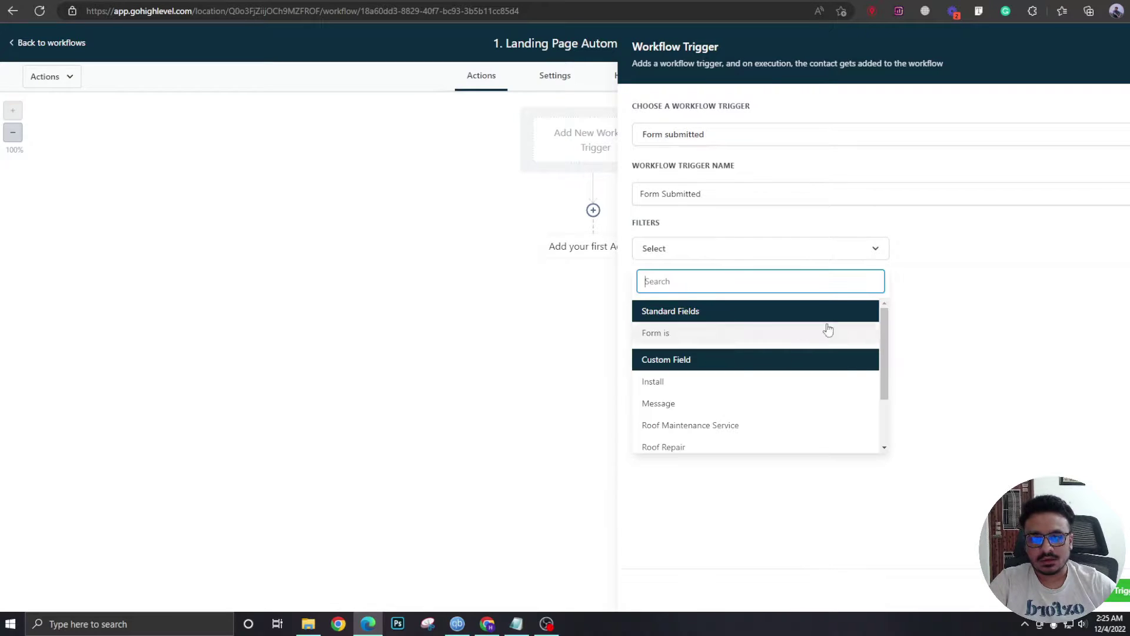
pyautogui.click(715, 333)
pyautogui.click(1008, 250)
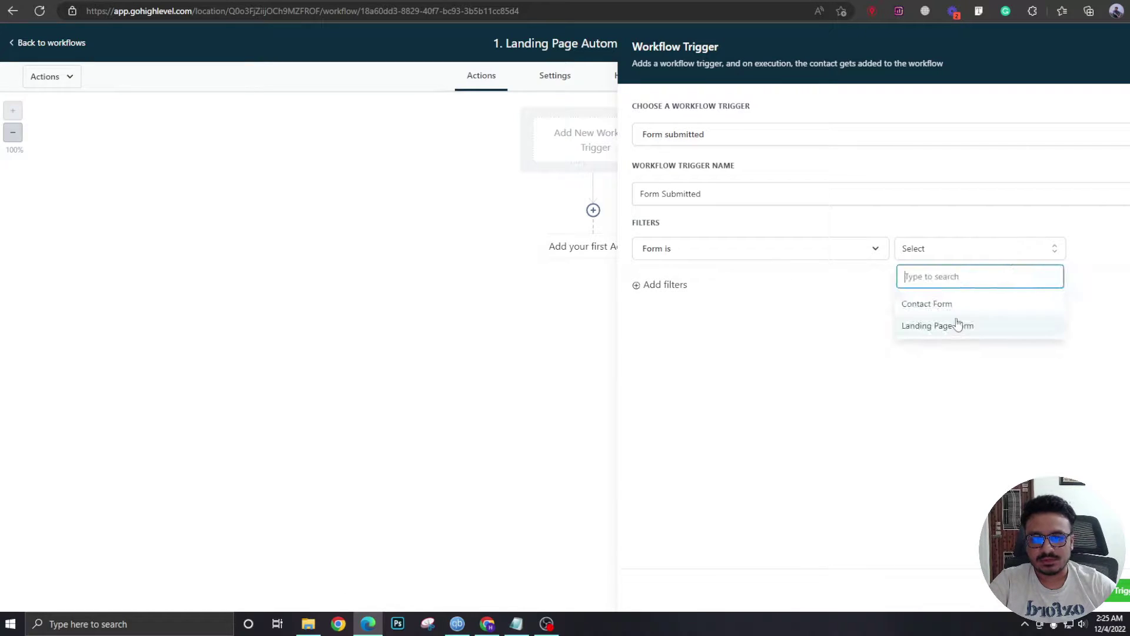
pyautogui.click(957, 325)
# Name the trigger 'Landing Page Form Submitted' and save it.
pyautogui.tripleClick(700, 193)
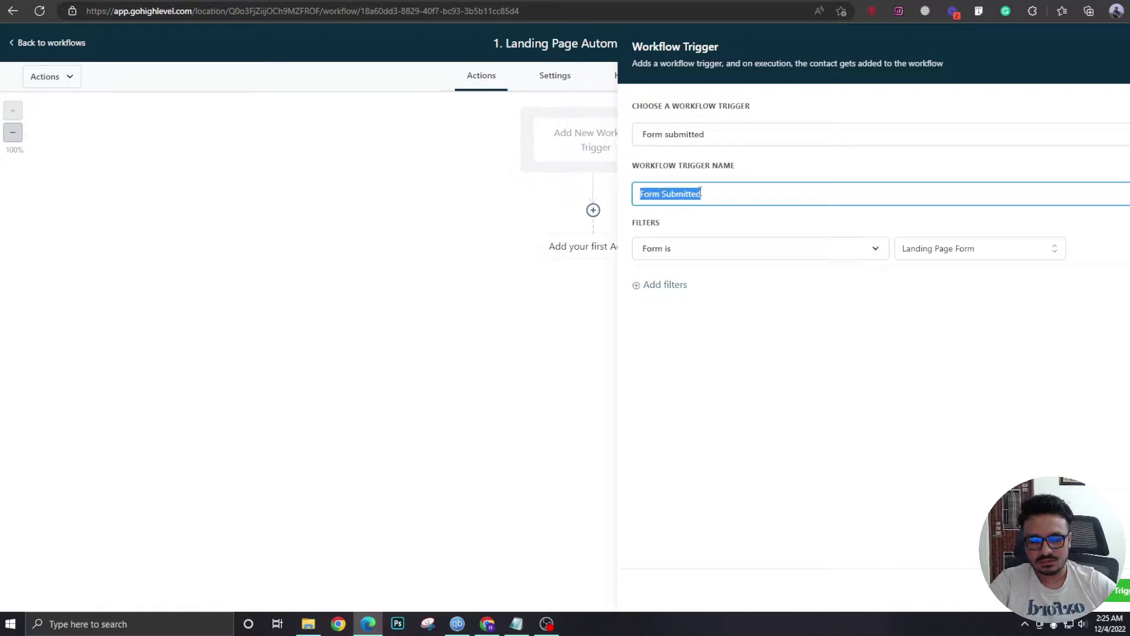
pyautogui.write('Landing Pa')
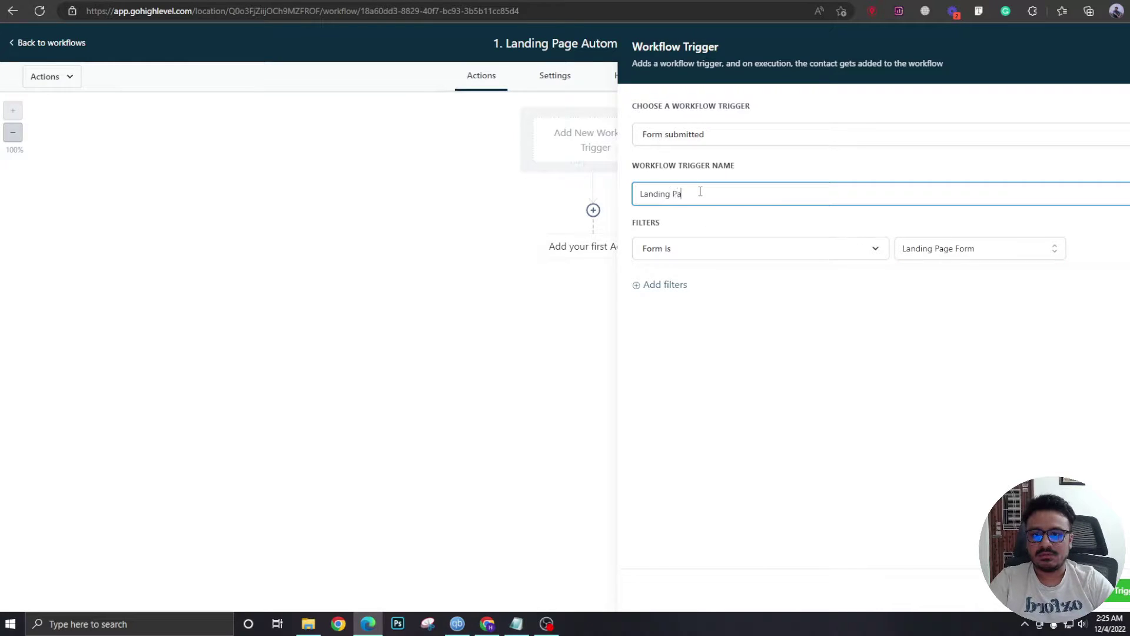
pyautogui.write('ge Form Siubn')
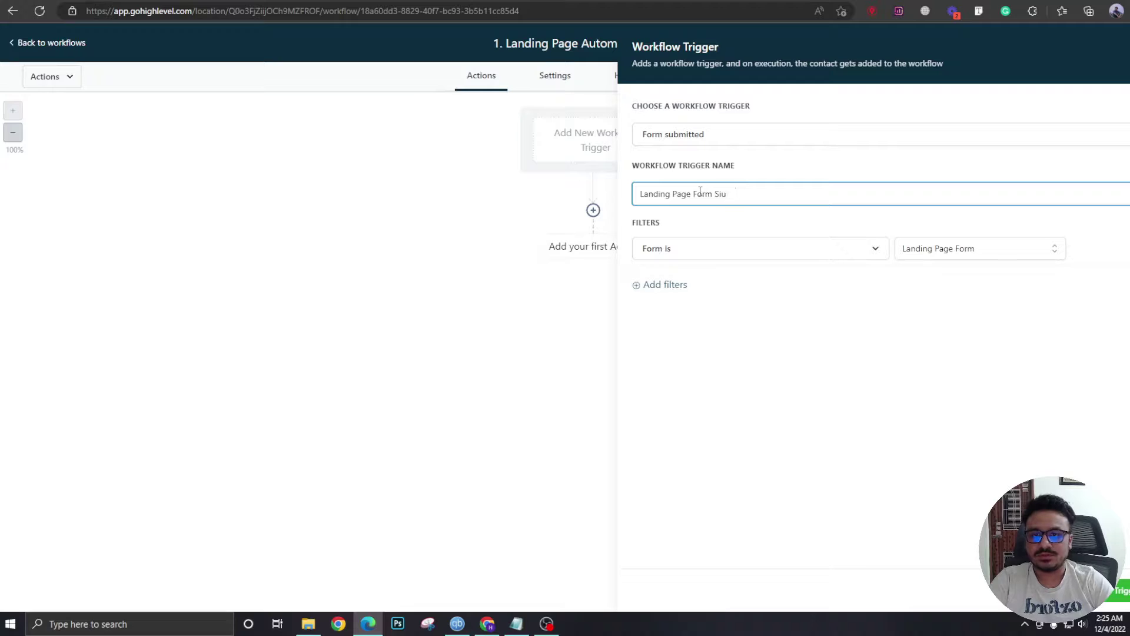
pyautogui.press('BackSpace')
pyautogui.press('BackSpace')
pyautogui.write('ubmitted')
pyautogui.click(1114, 590)
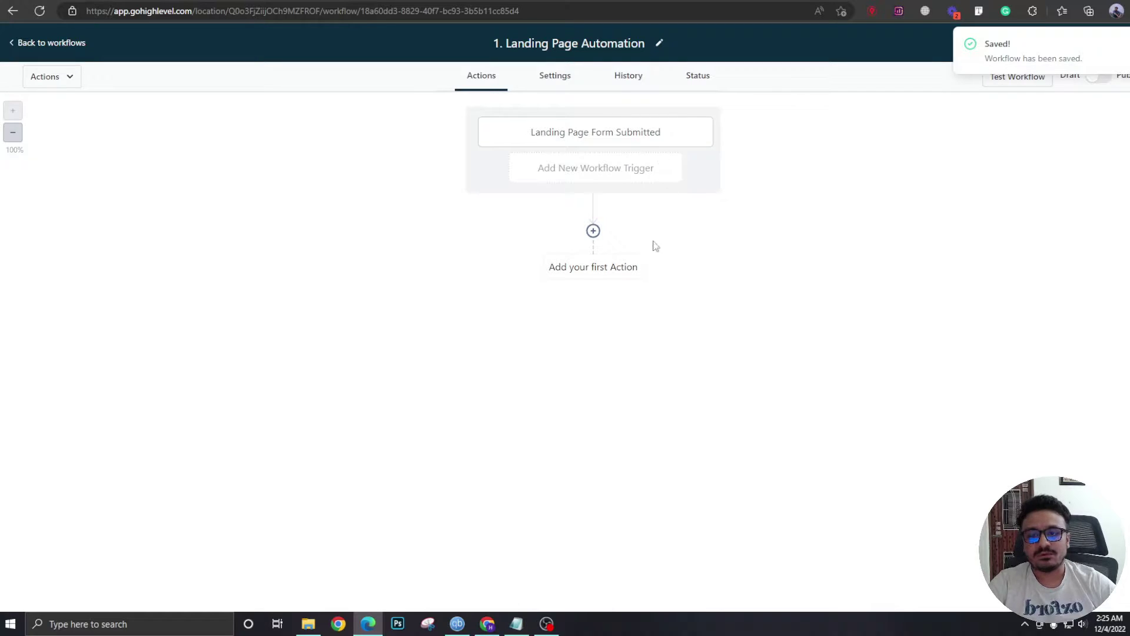
# Add an Assign To User action with a selected team member and save it.
pyautogui.click(593, 231)
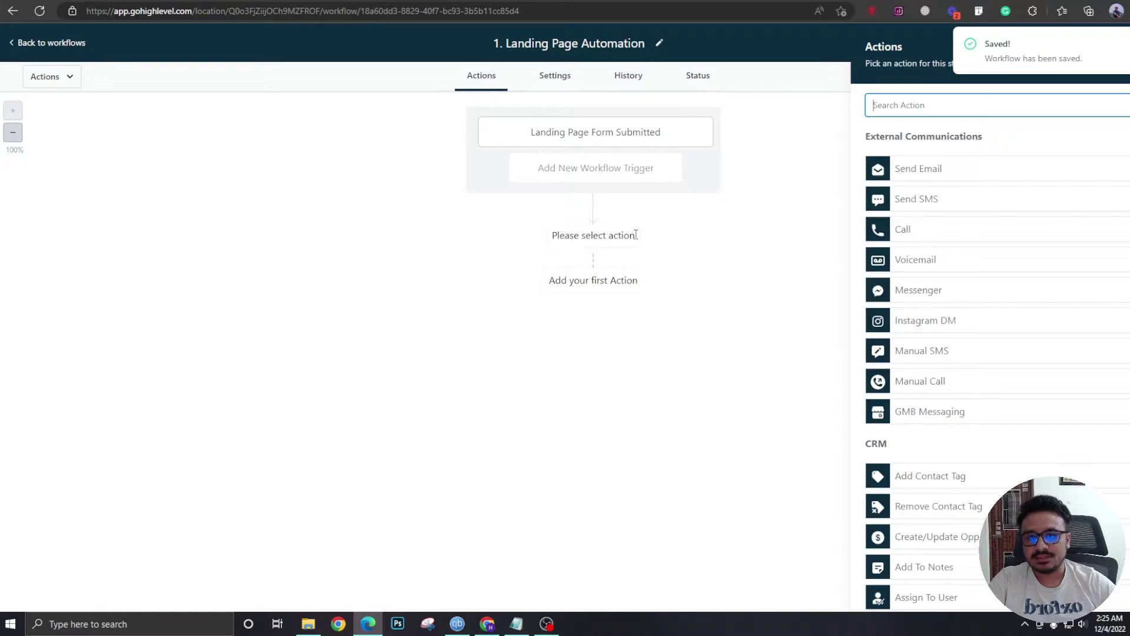
pyautogui.write('as')
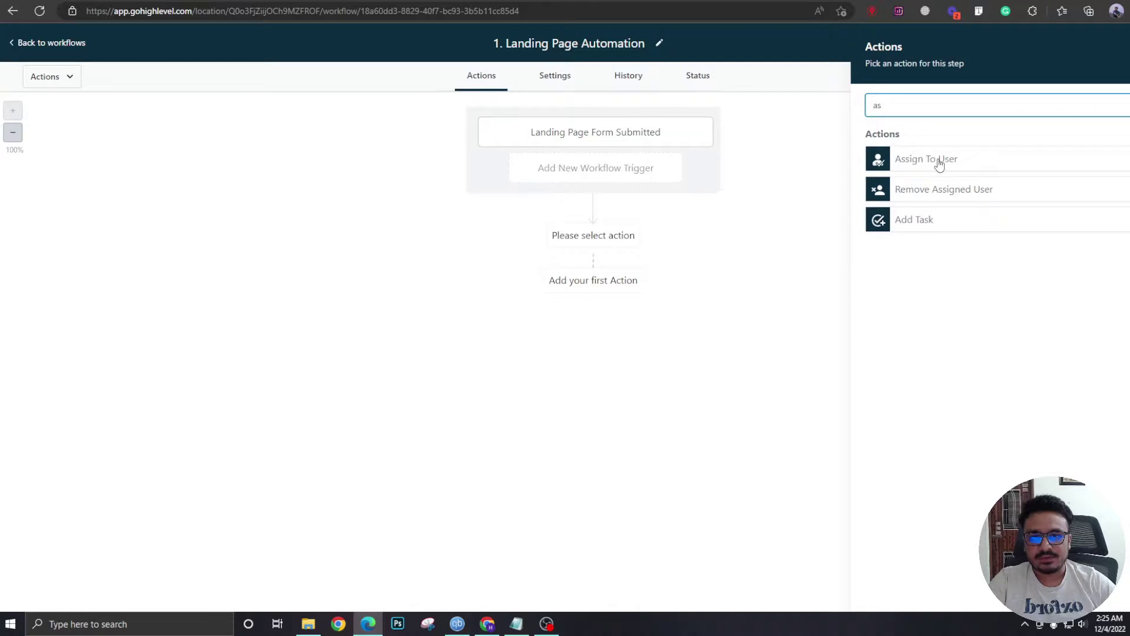
pyautogui.click(940, 166)
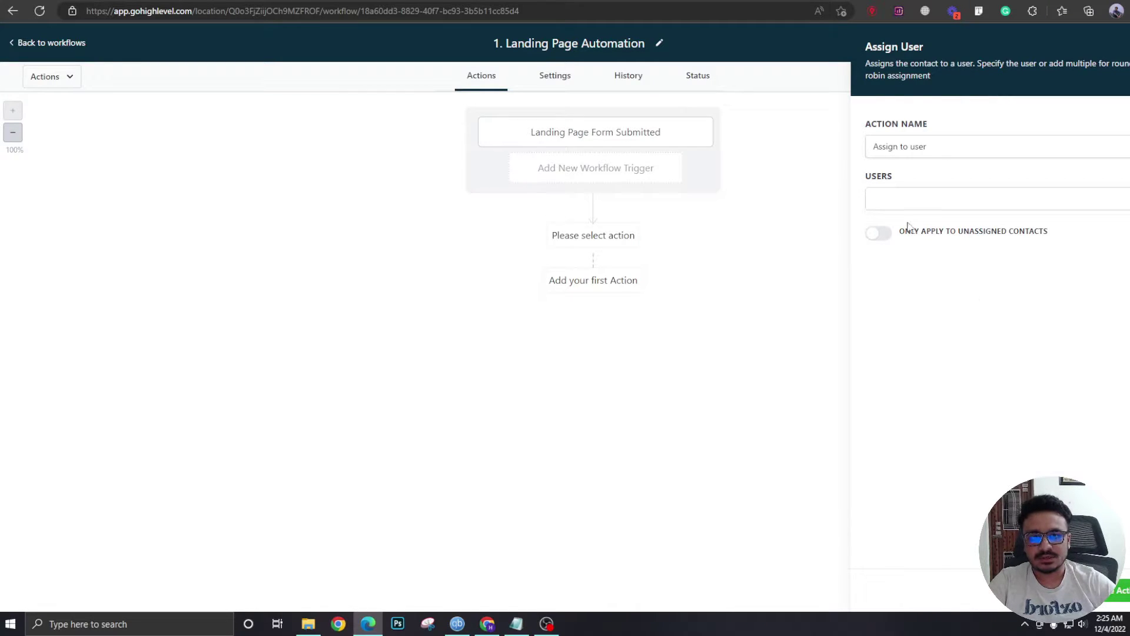
pyautogui.click(910, 205)
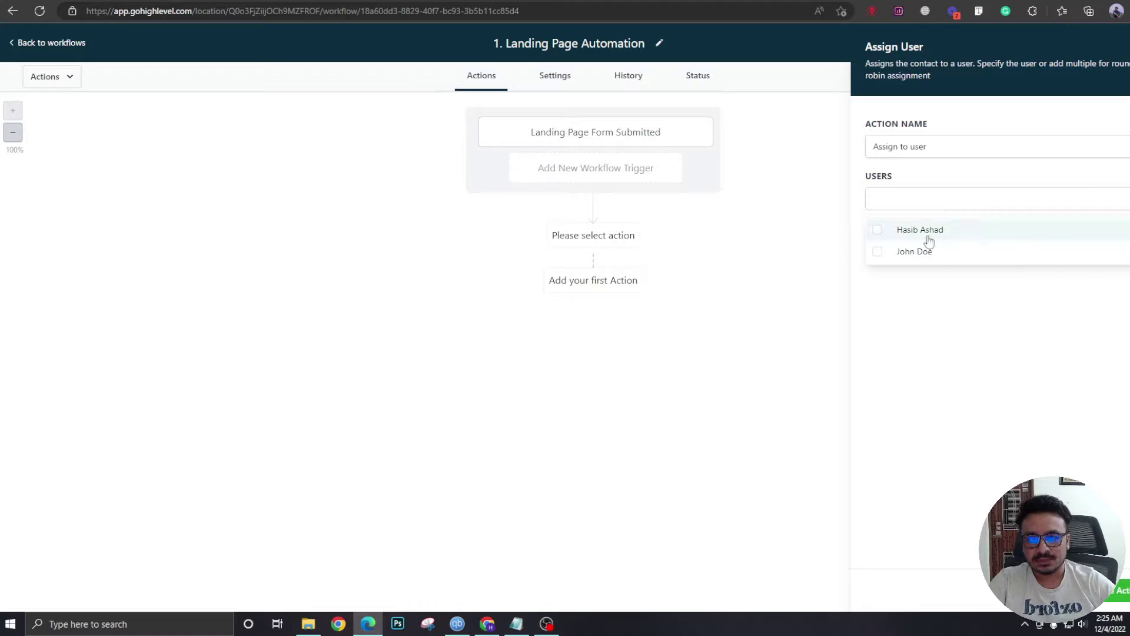
pyautogui.click(876, 252)
pyautogui.click(910, 274)
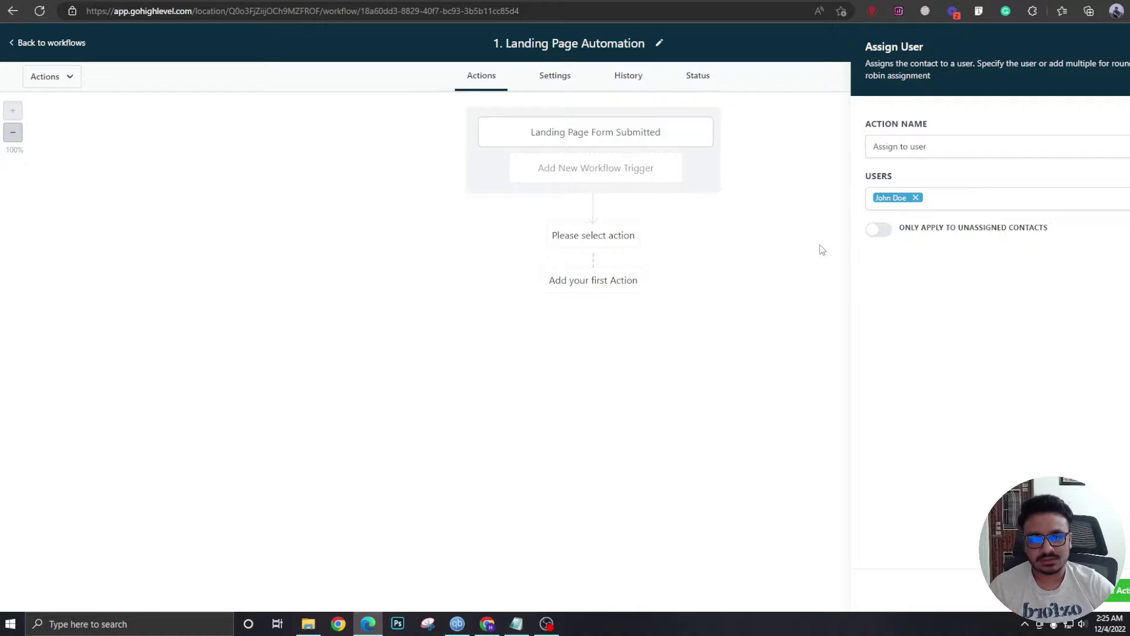
pyautogui.click(1107, 590)
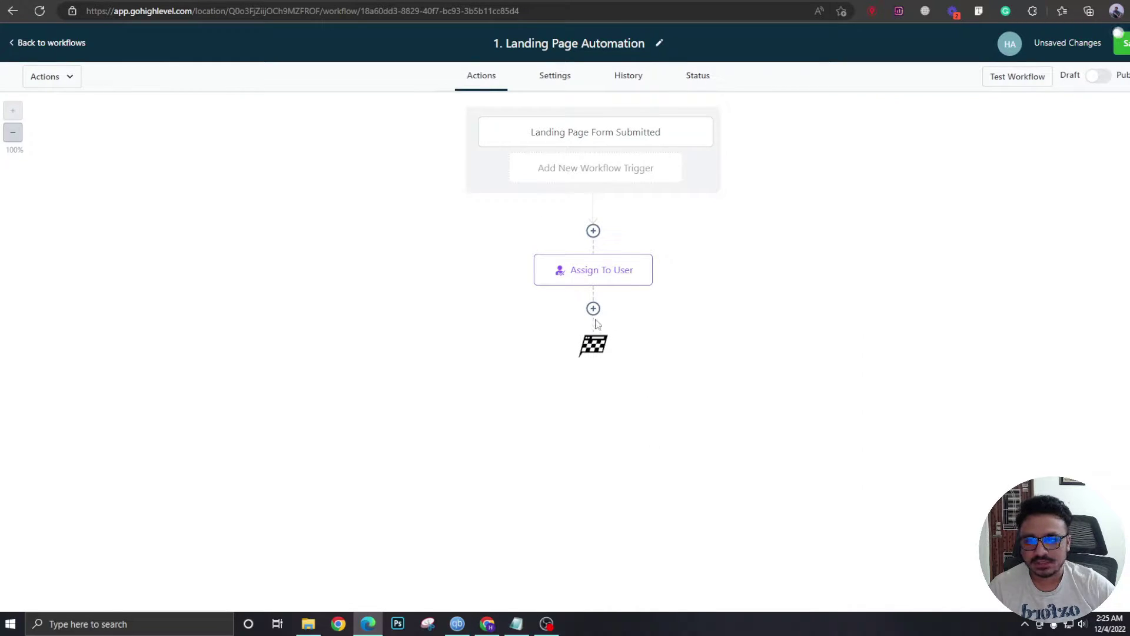
# Add a Create Or Update Opportunity action after Assign To User.
pyautogui.click(593, 309)
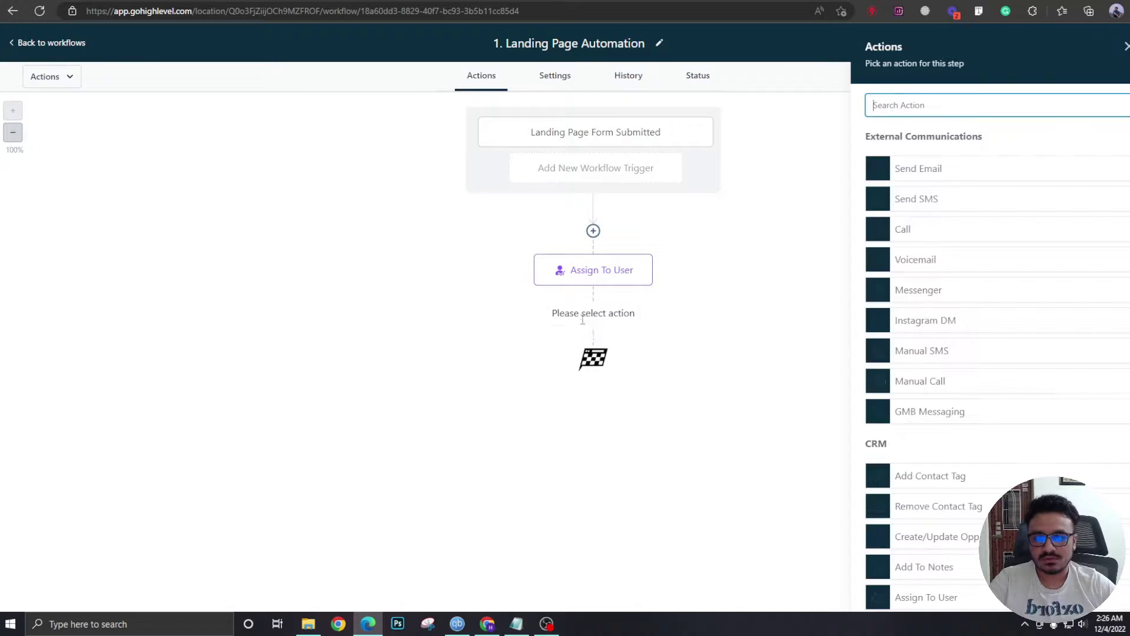
pyautogui.scroll(-8, 1034, 351)
pyautogui.scroll(8, 1035, 351)
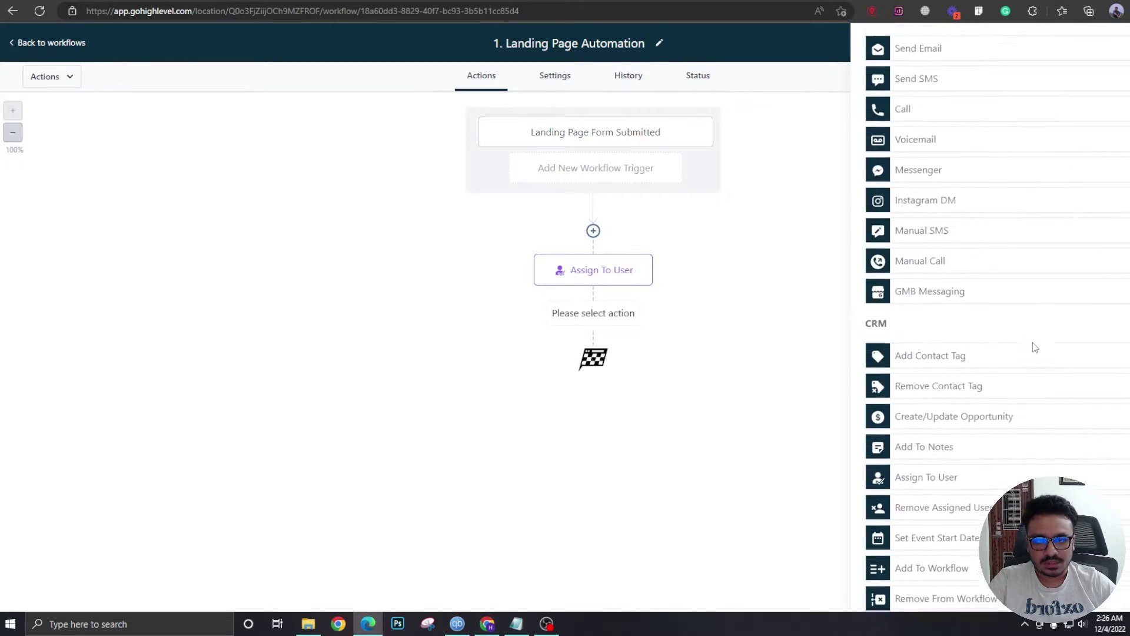
pyautogui.scroll(-3, 1030, 341)
pyautogui.scroll(-2, 1028, 319)
pyautogui.scroll(7, 992, 409)
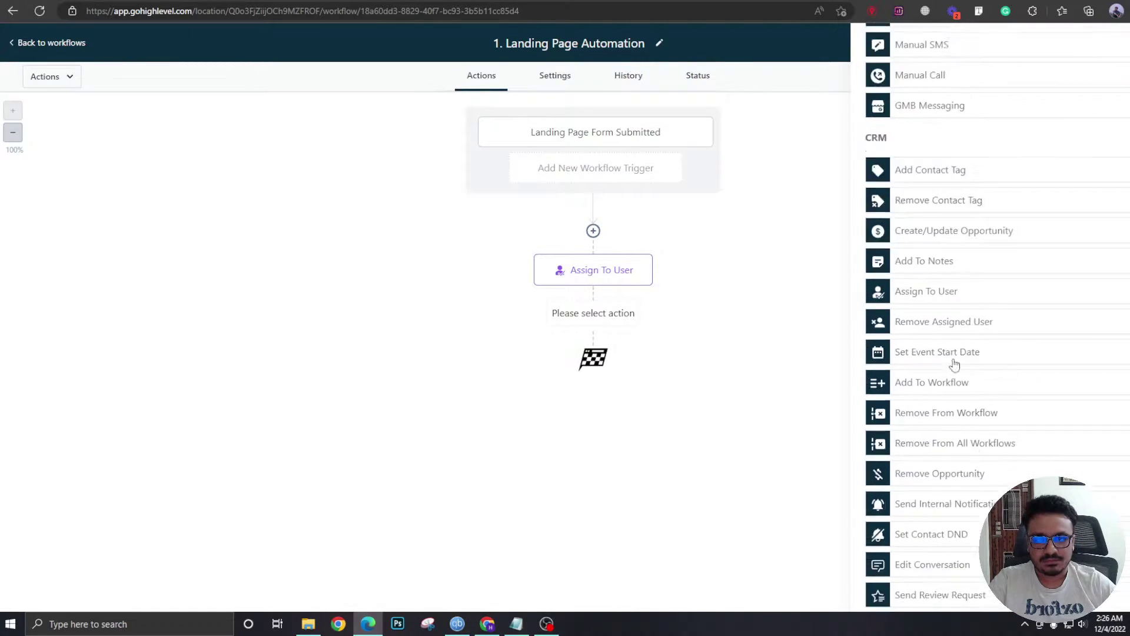
pyautogui.write('cre')
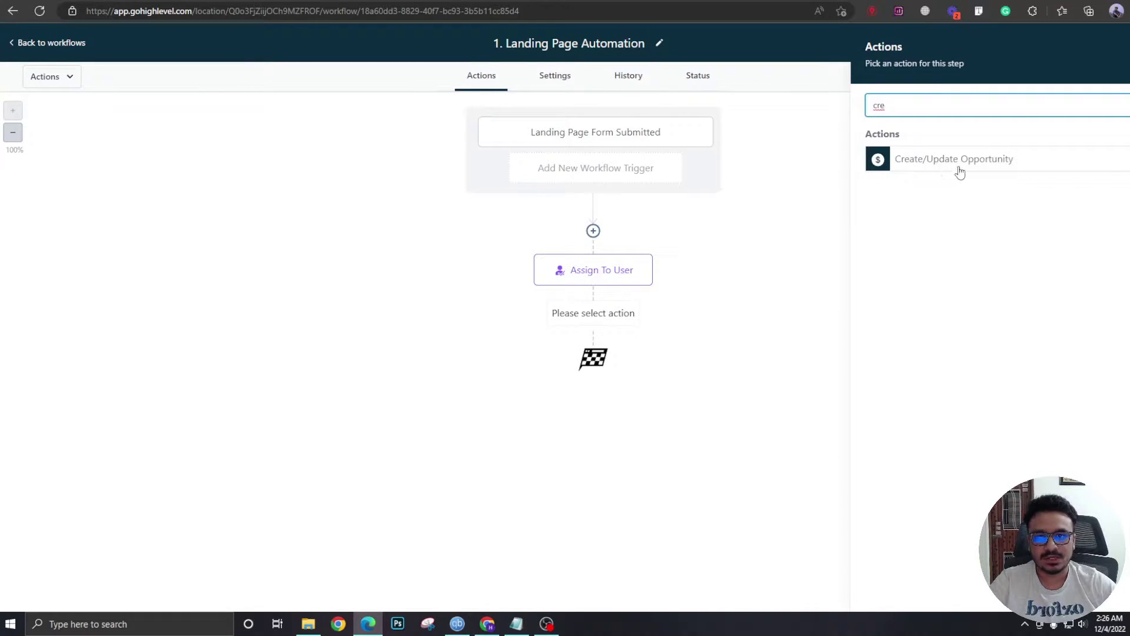
pyautogui.click(957, 167)
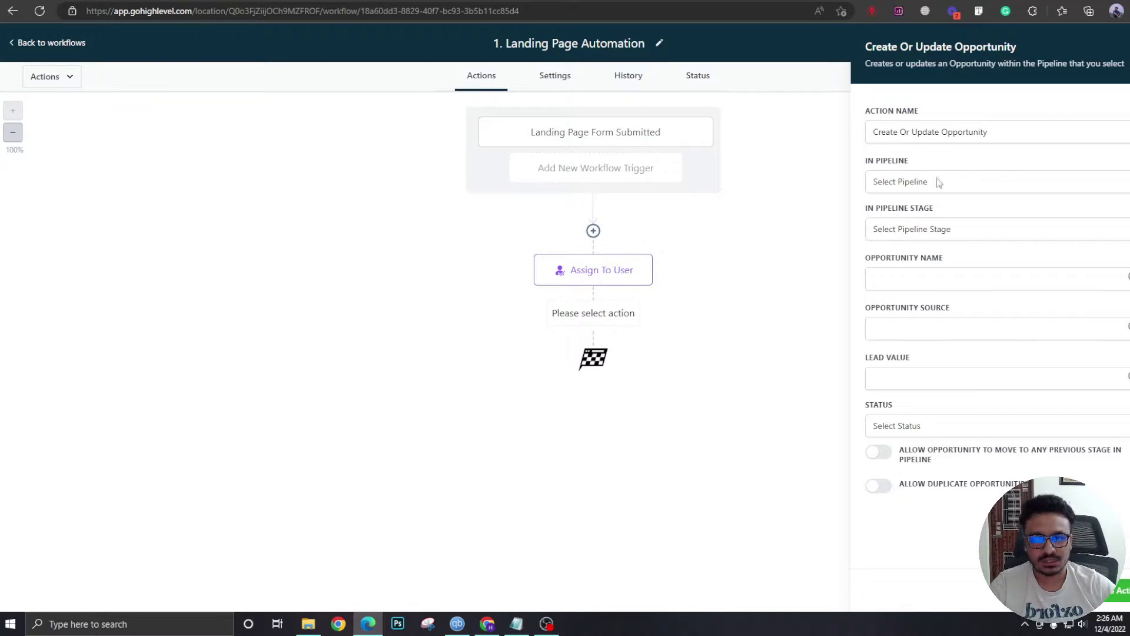
# Set the pipeline to Main Pipeline, stage New Lead, and name to Contact Full Name.
pyautogui.click(939, 183)
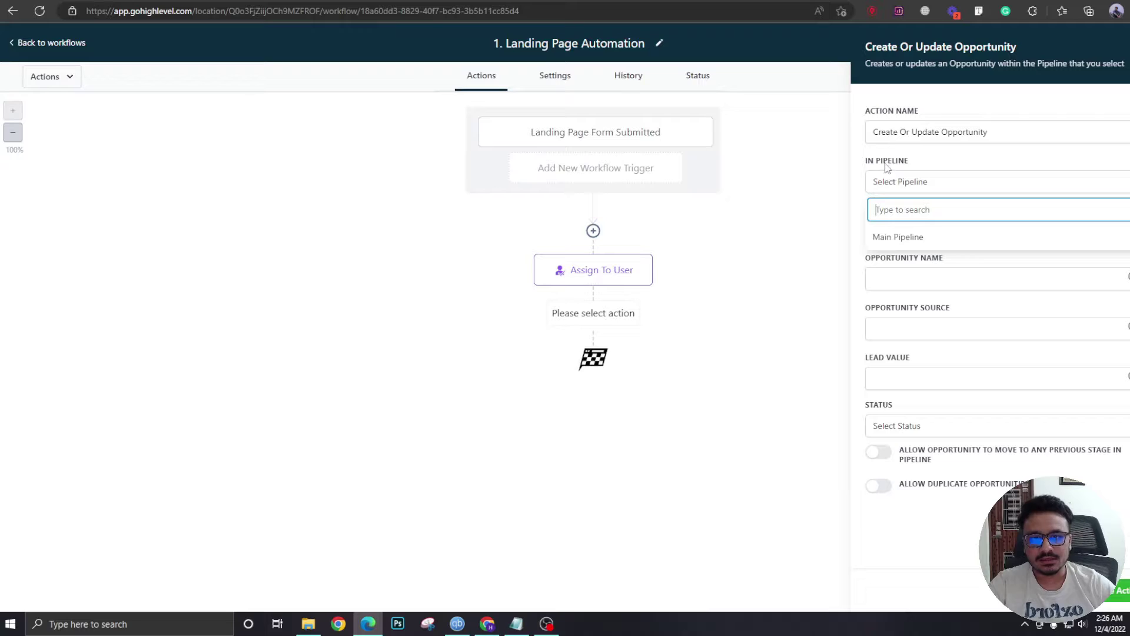
pyautogui.click(882, 238)
pyautogui.click(914, 230)
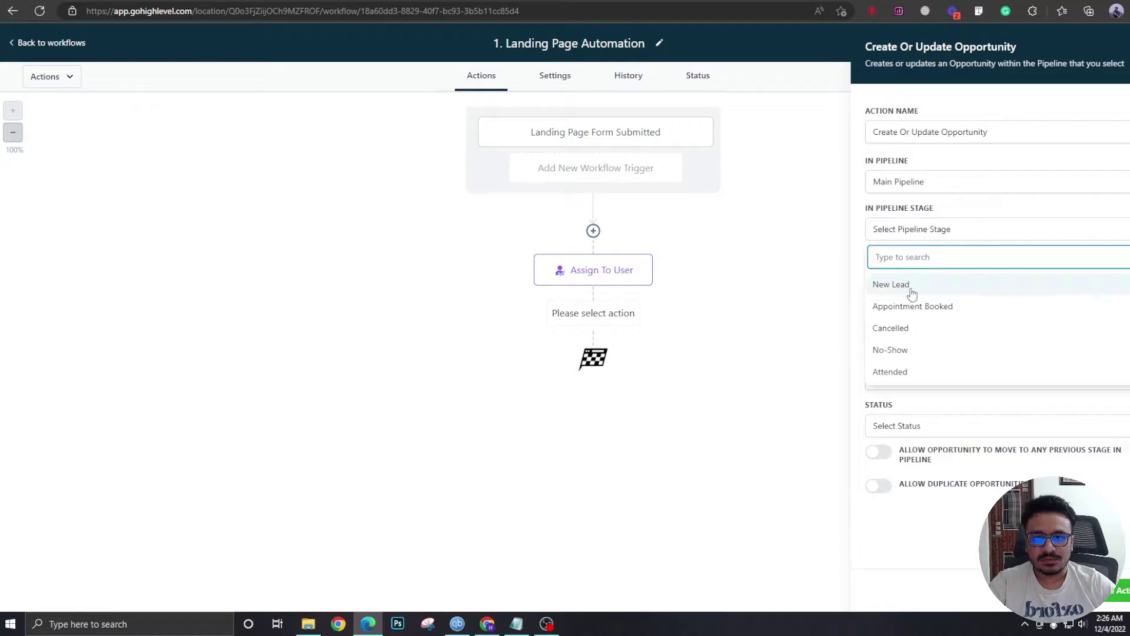
pyautogui.click(883, 286)
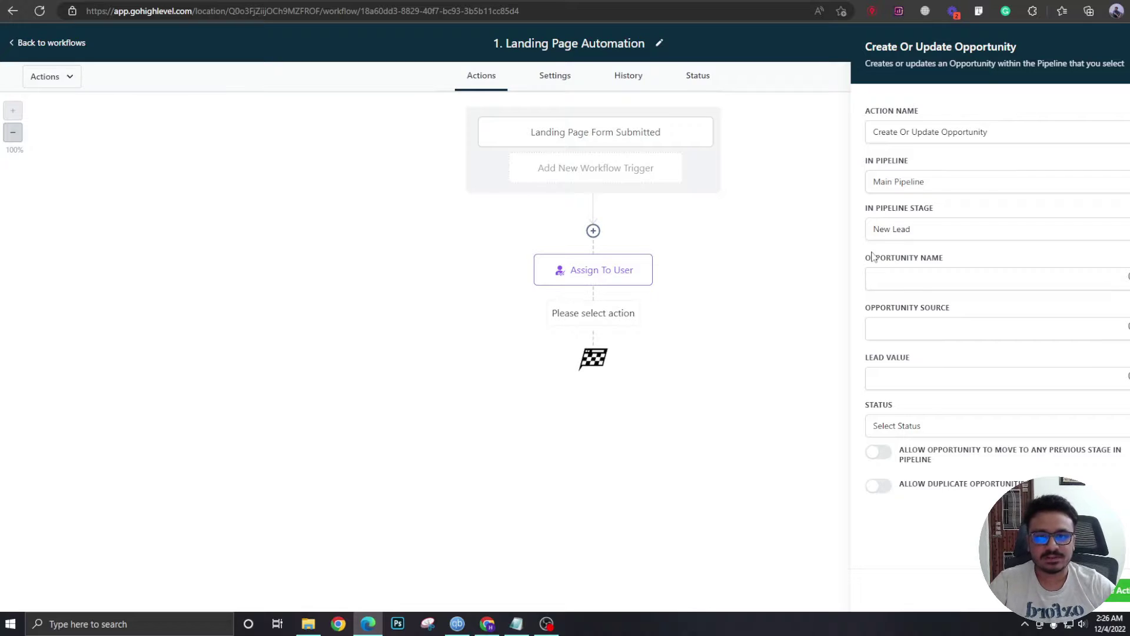
pyautogui.click(909, 276)
pyautogui.click(1126, 276)
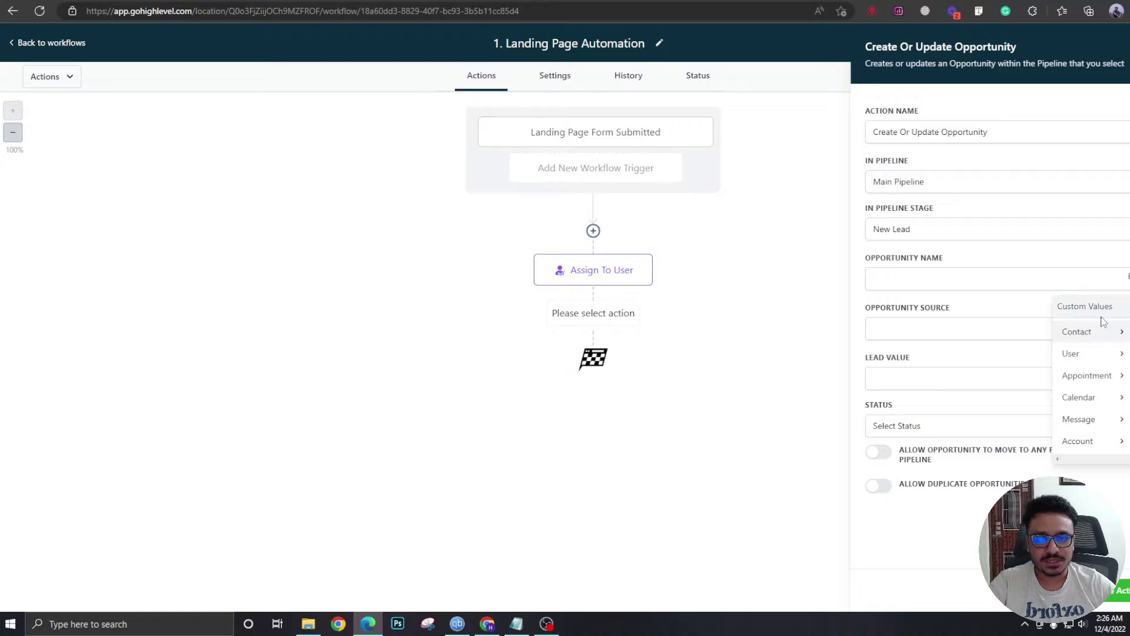
pyautogui.click(1076, 333)
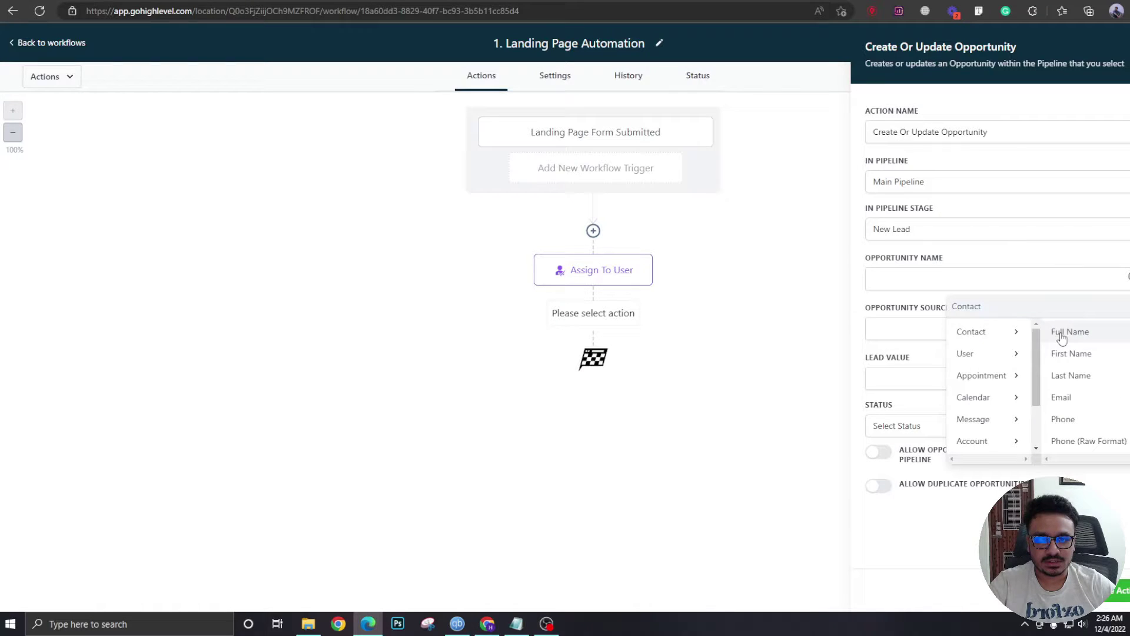
pyautogui.click(1110, 330)
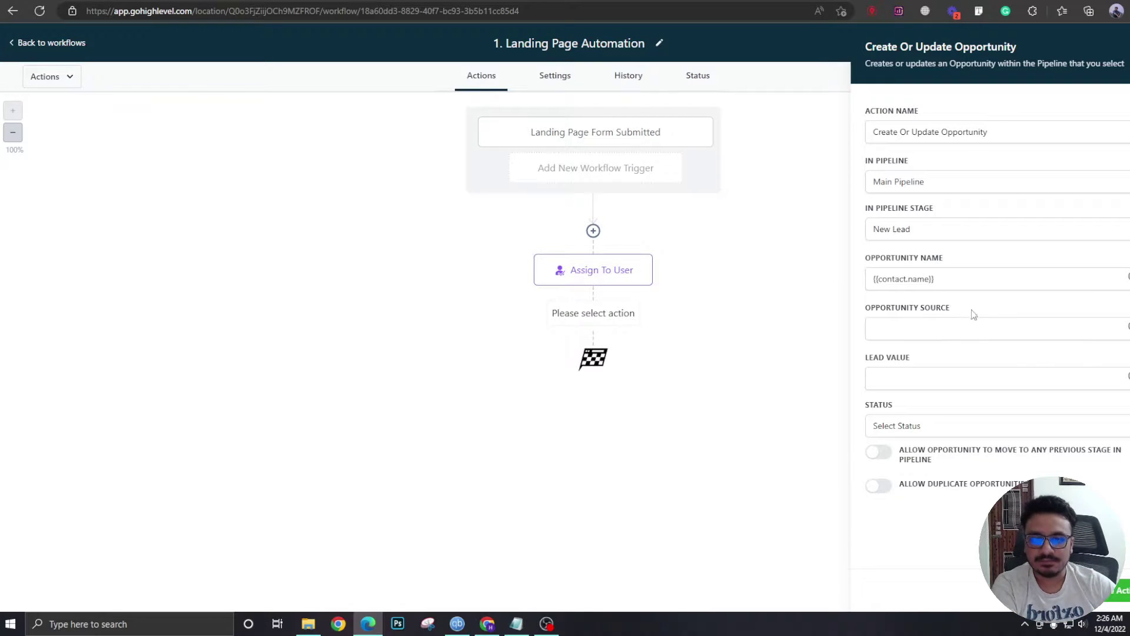
# Leave the opportunity source empty after trying 'google ads'.
pyautogui.click(944, 329)
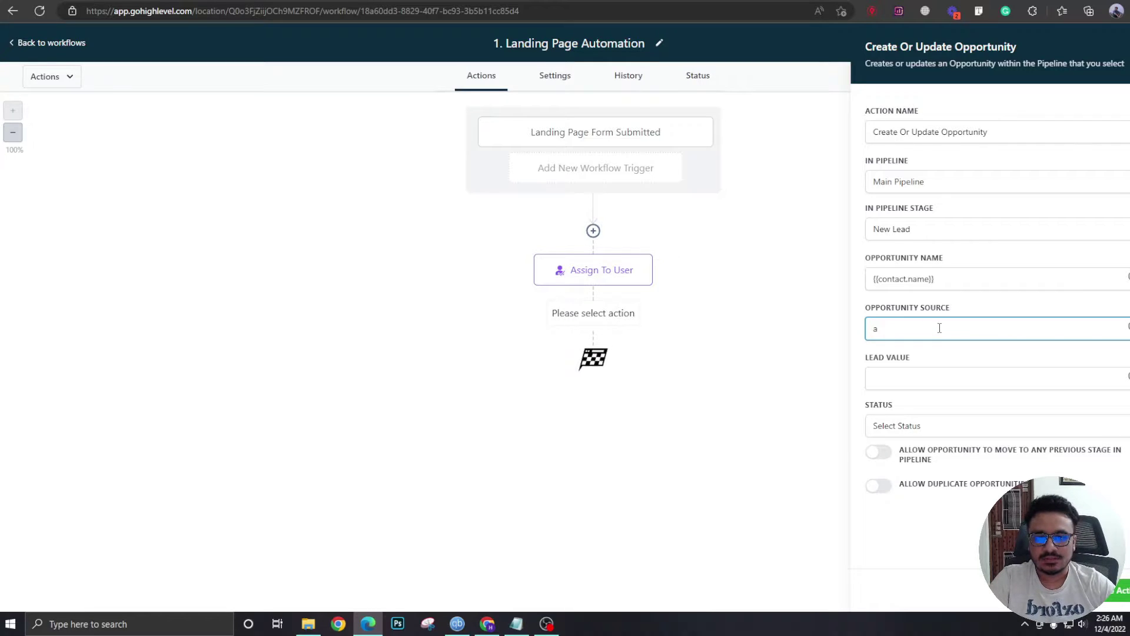
pyautogui.write('ads')
pyautogui.hotkey('ctrl', 'a')
pyautogui.write('google aads')
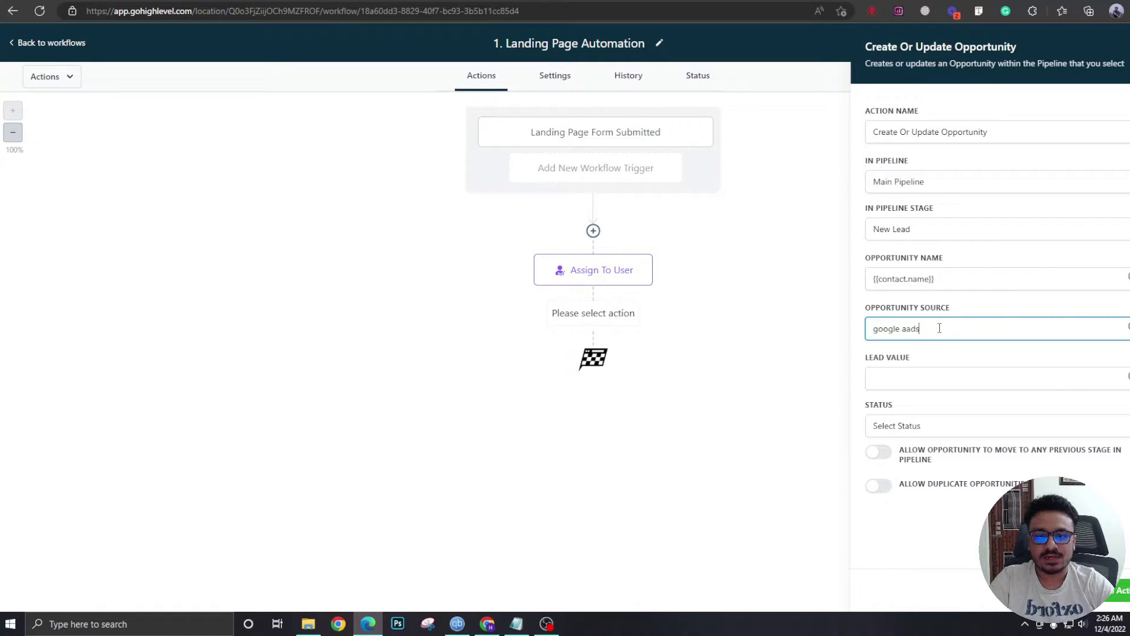
pyautogui.hotkey('ctrl', 'a')
pyautogui.press('BackSpace')
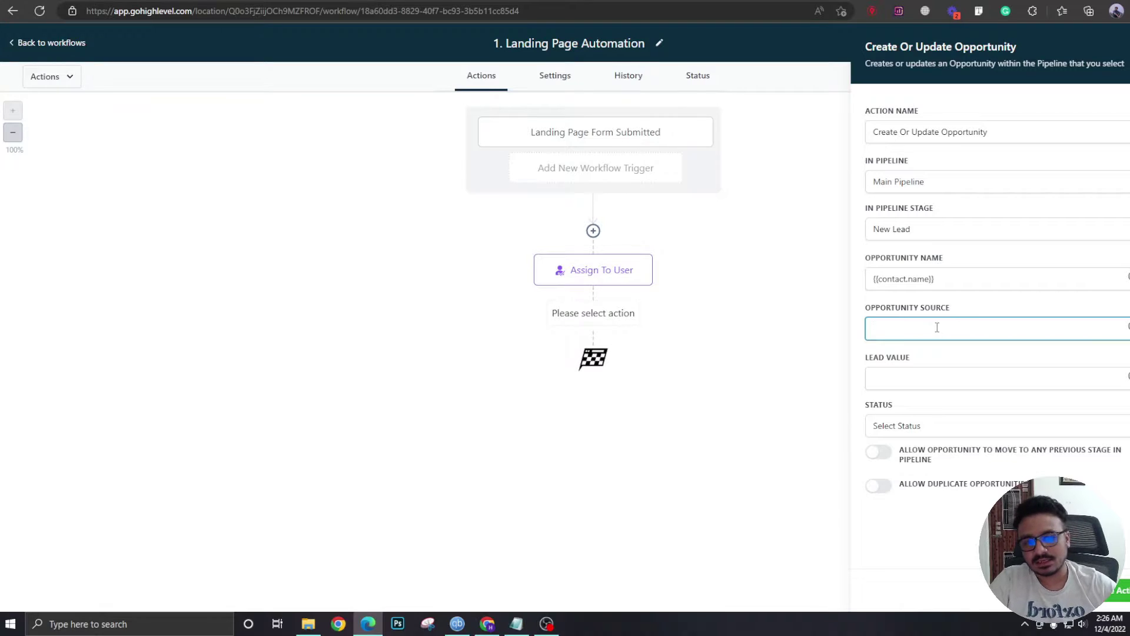
pyautogui.click(965, 301)
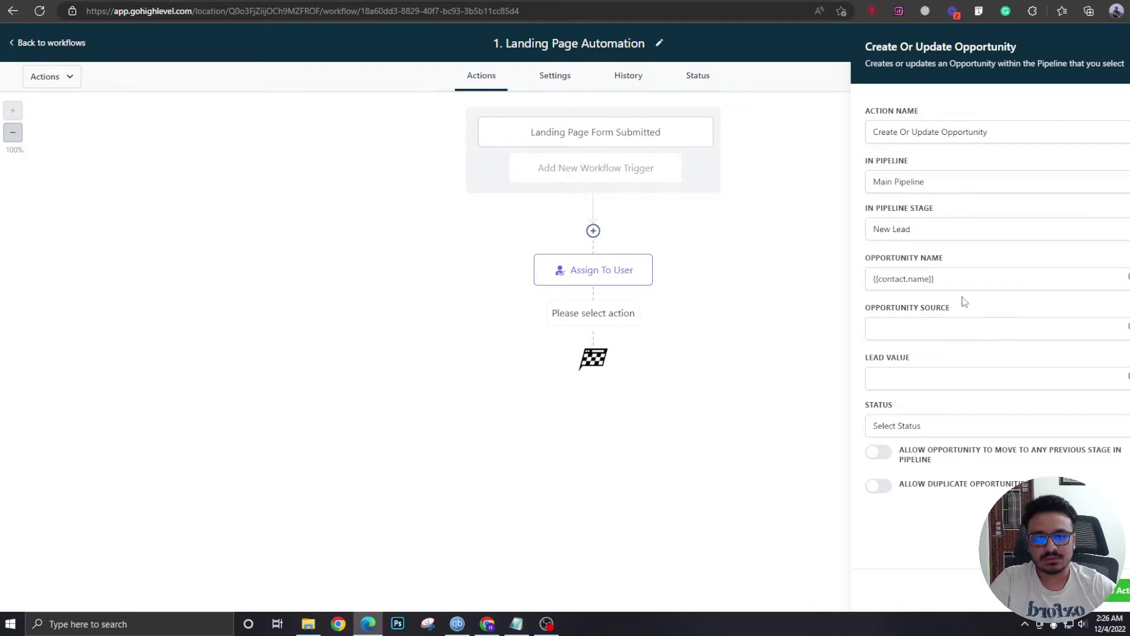
# Set the opportunity status to open, keep duplicates off, and save the step.
pyautogui.click(917, 433)
pyautogui.click(900, 455)
pyautogui.click(932, 434)
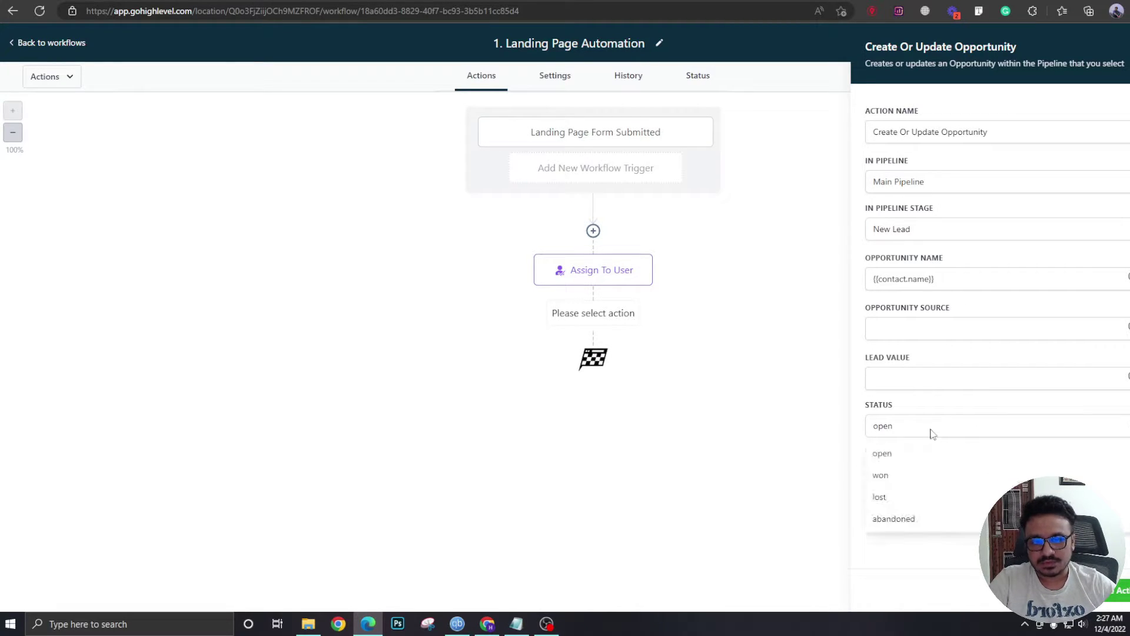
pyautogui.click(924, 434)
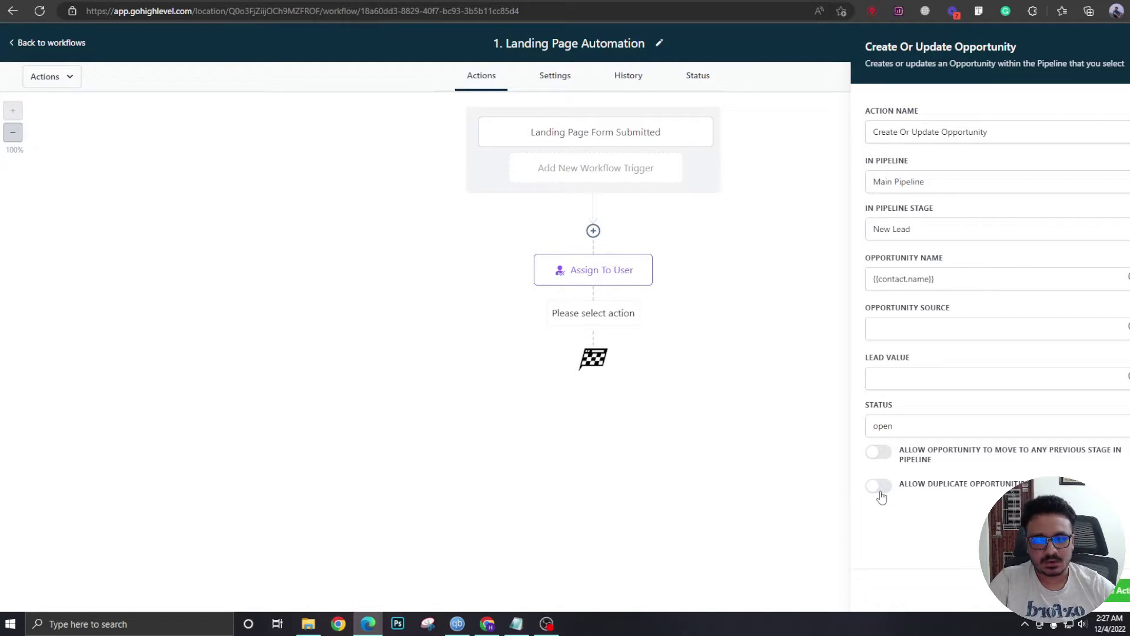
pyautogui.click(877, 491)
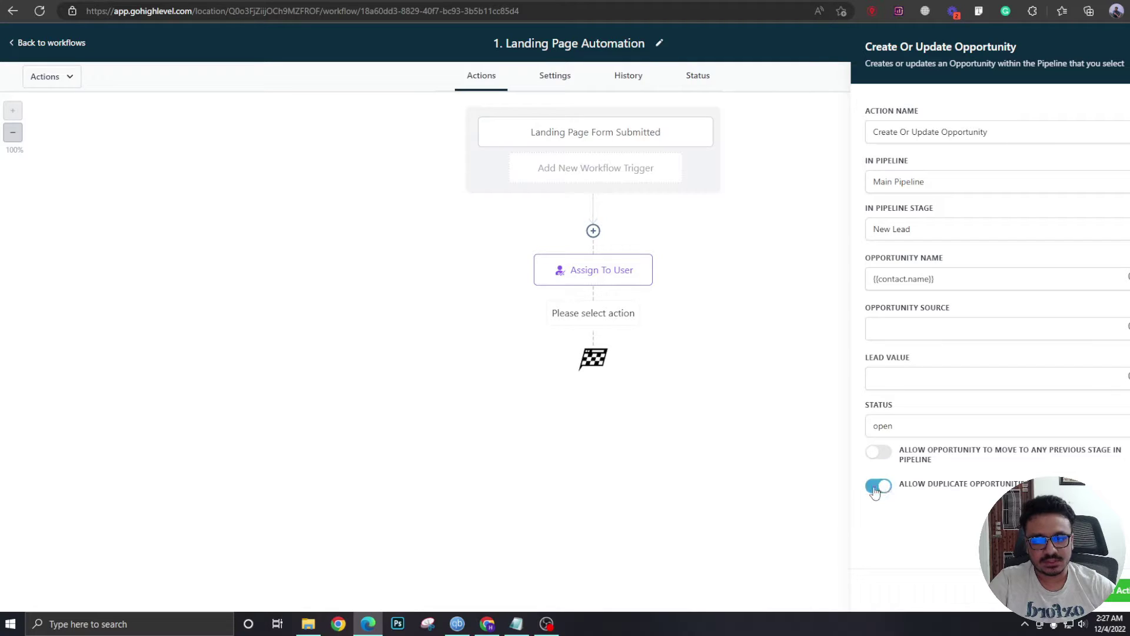
pyautogui.click(878, 490)
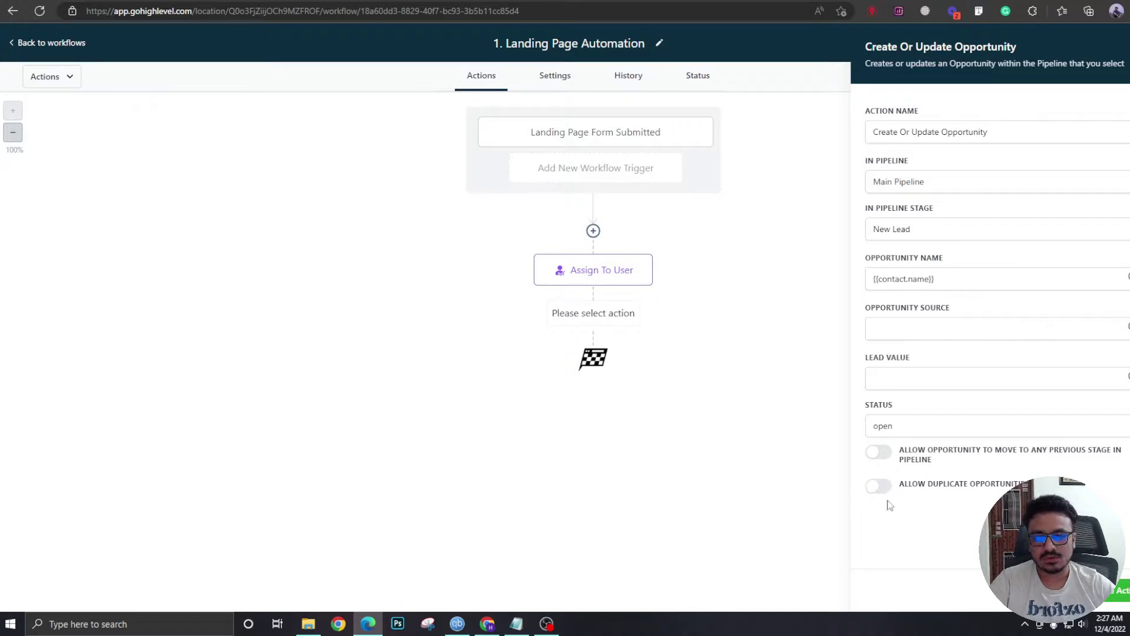
pyautogui.click(1121, 589)
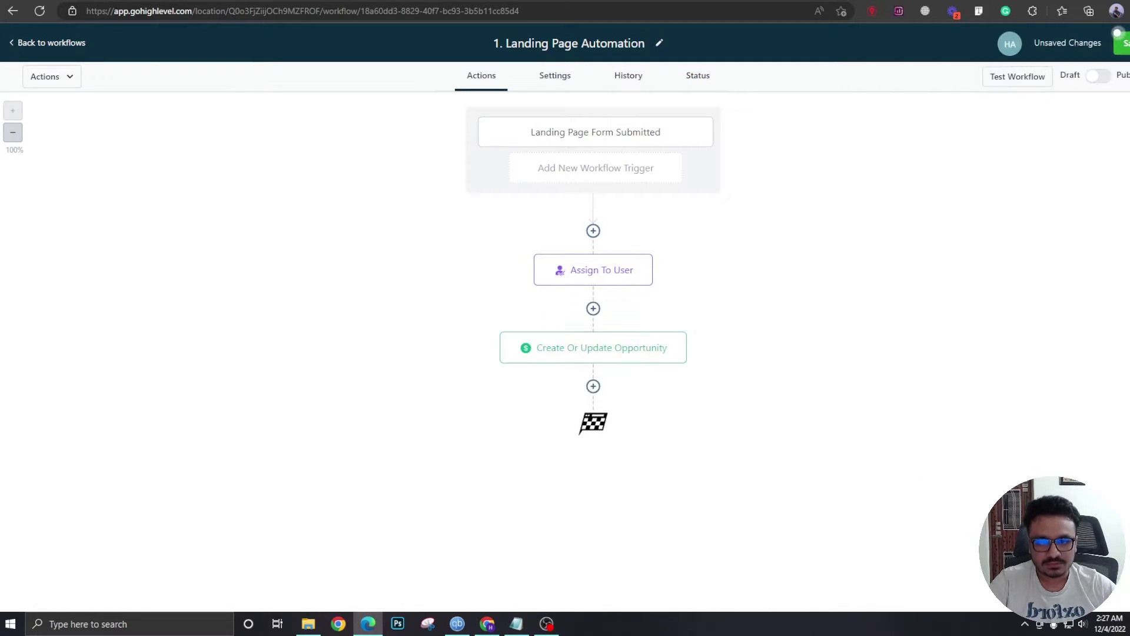
# Rename the opportunity step to 'Add To Main Pipeline' and save it.
pyautogui.click(606, 357)
pyautogui.moveTo(990, 137); pyautogui.dragTo(807, 142)
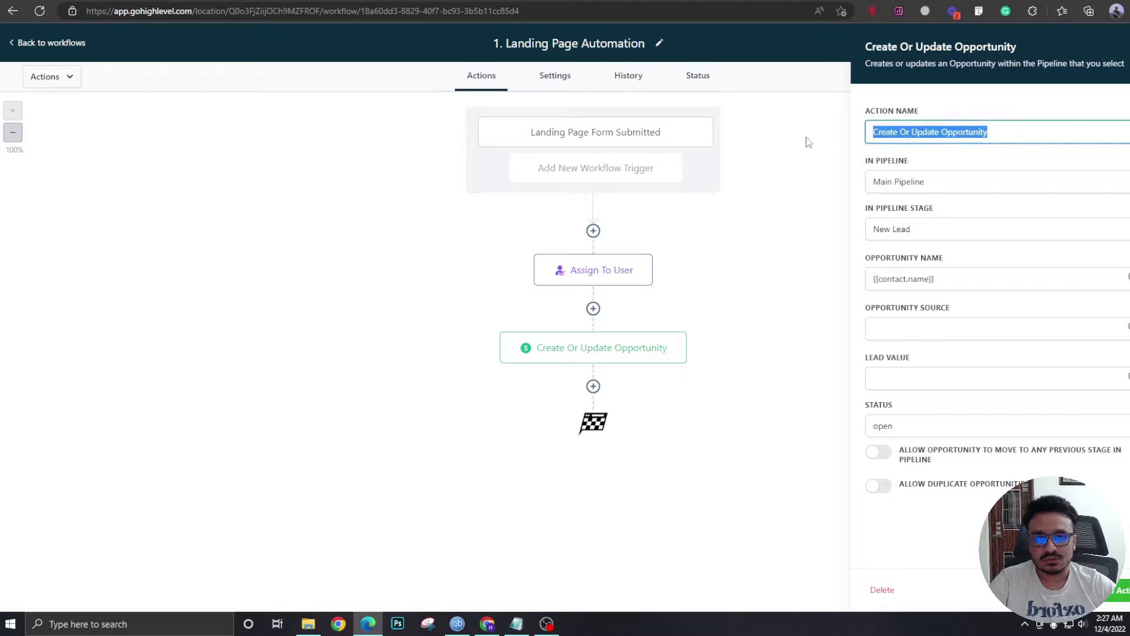
pyautogui.write('Add To Main Pipeline')
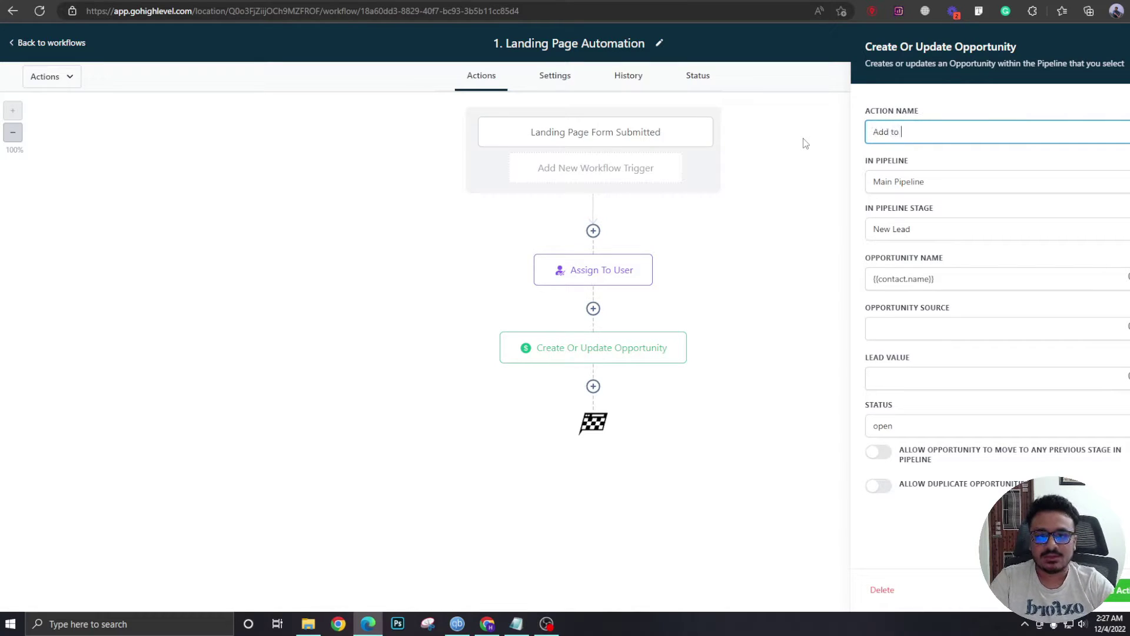
pyautogui.click(405, 425)
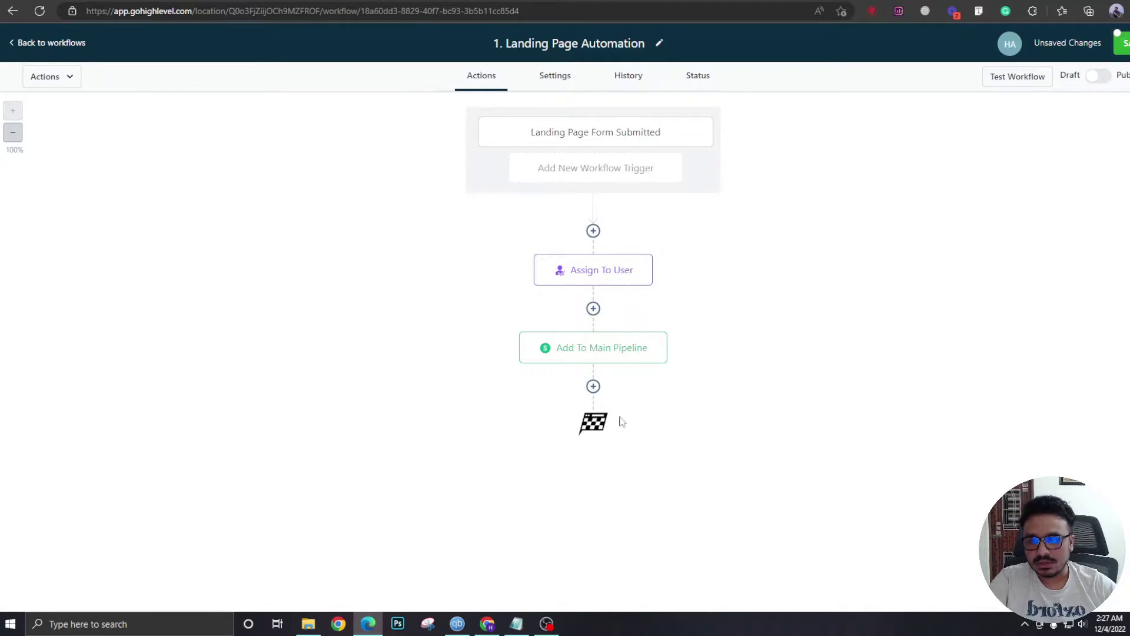
pyautogui.click(594, 386)
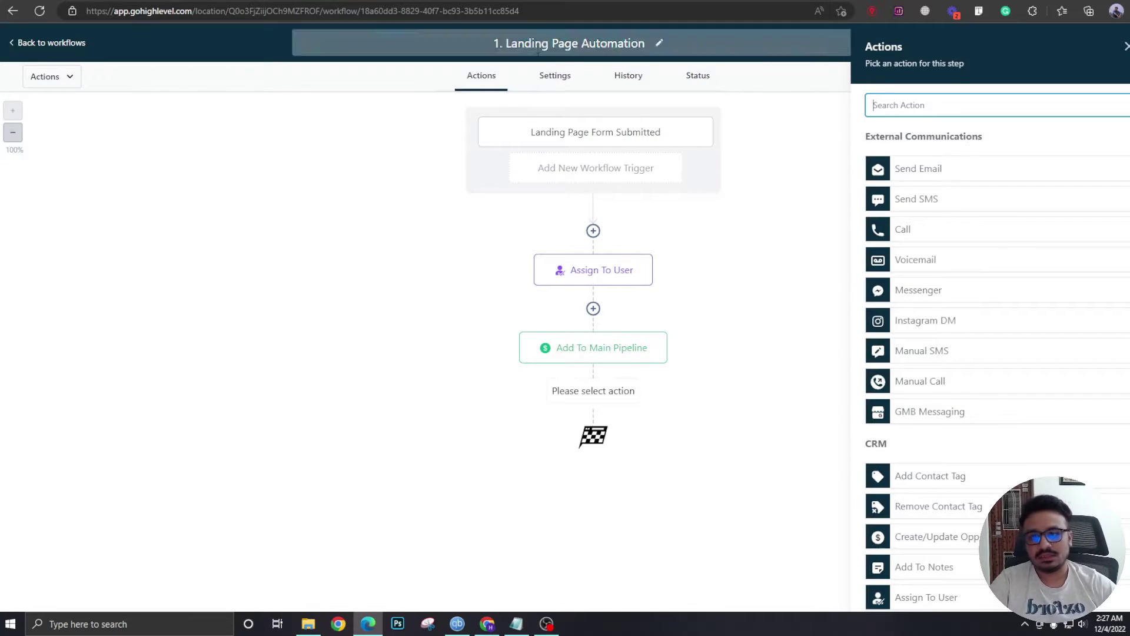
# Add a Send Internal Notification step below Add To Main Pipeline.
pyautogui.click(591, 276)
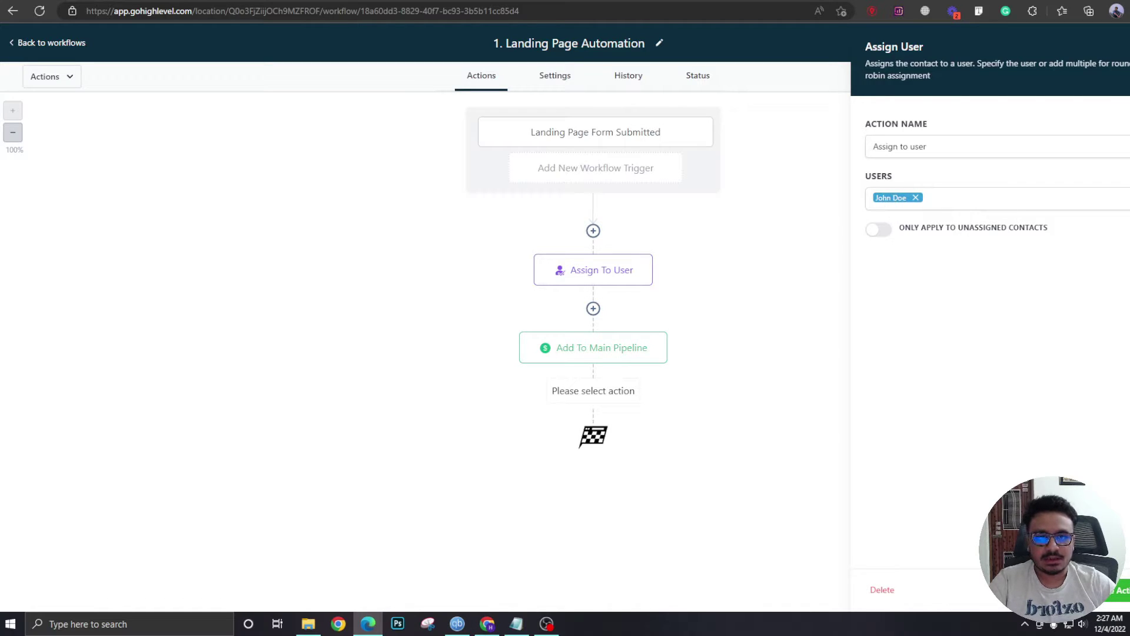
pyautogui.click(1118, 590)
pyautogui.click(593, 385)
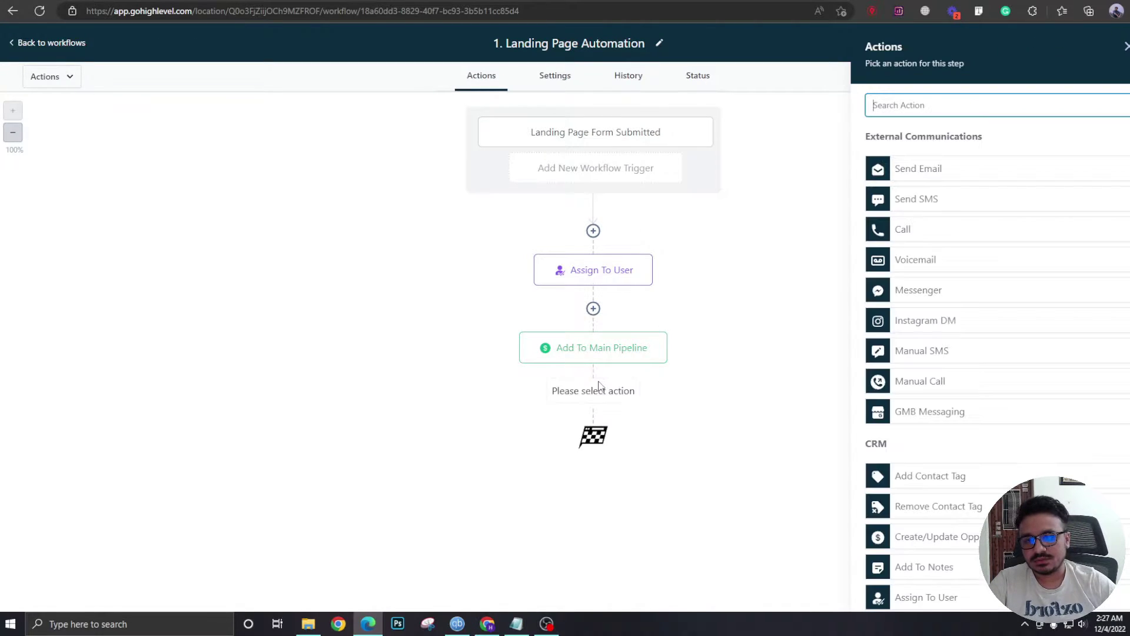
pyautogui.write('send')
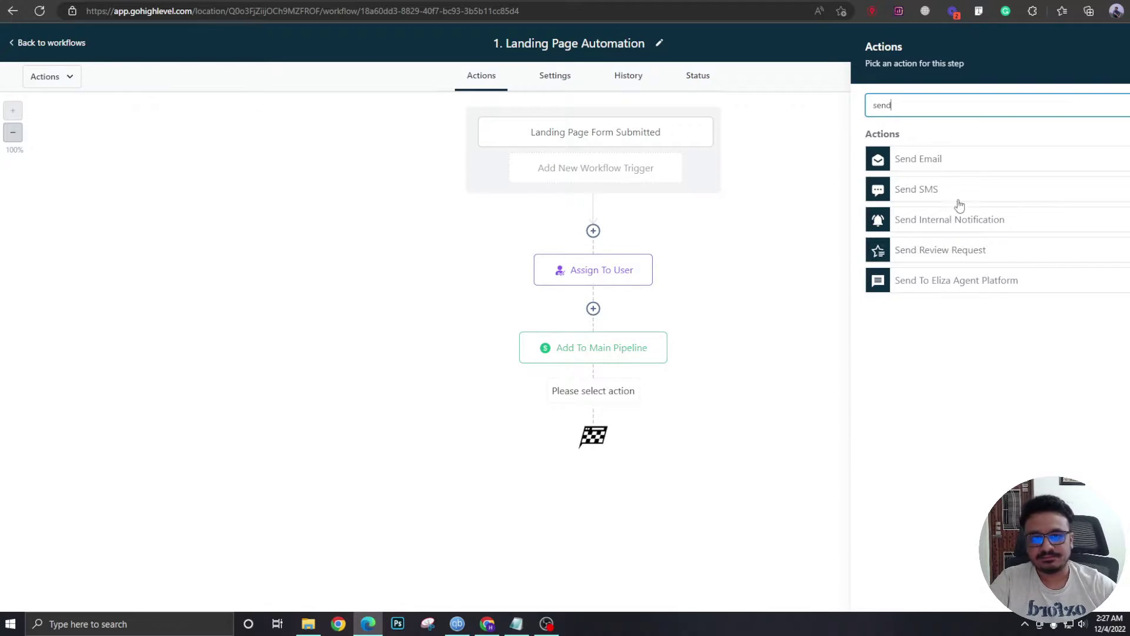
pyautogui.click(967, 218)
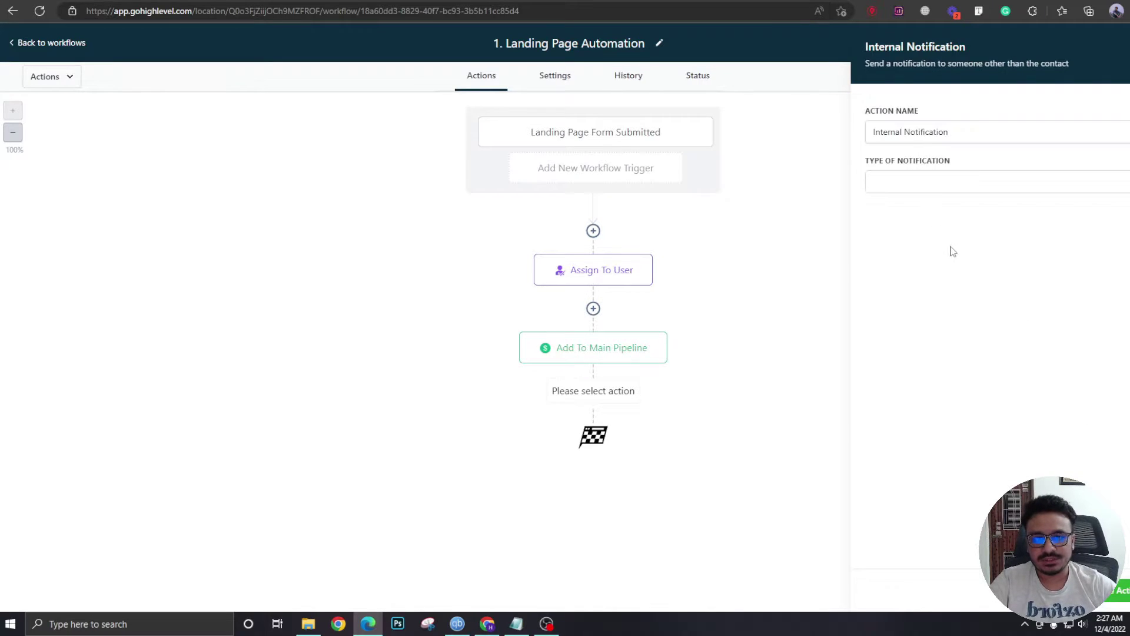
# Make the notification an email and enter the business sender e-mail address.
pyautogui.click(963, 181)
pyautogui.click(906, 217)
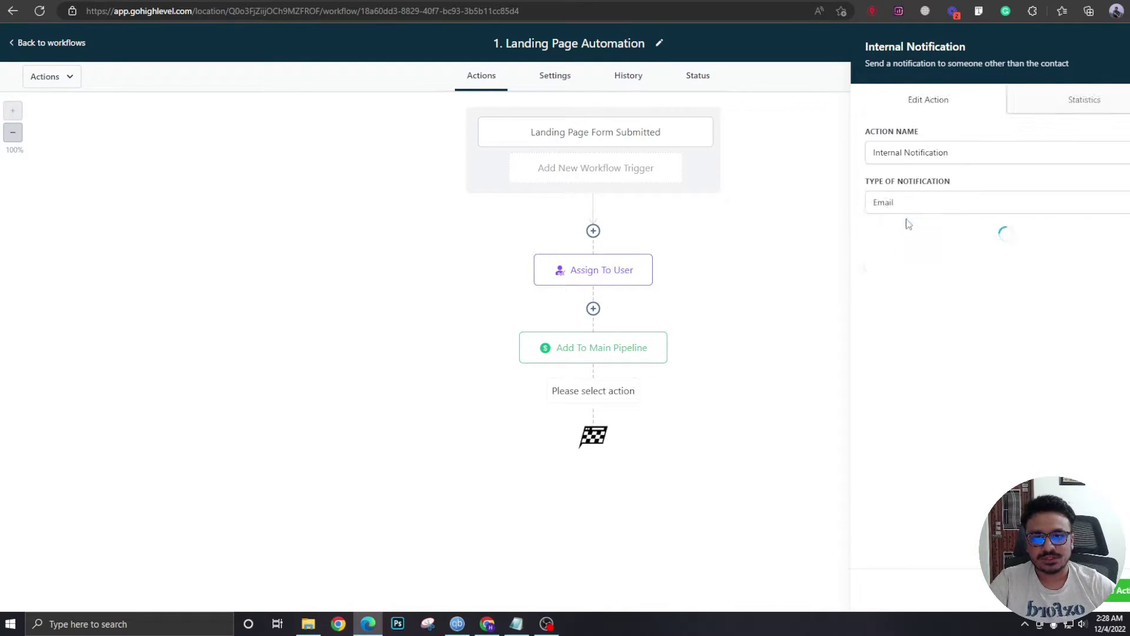
pyautogui.click(1110, 252)
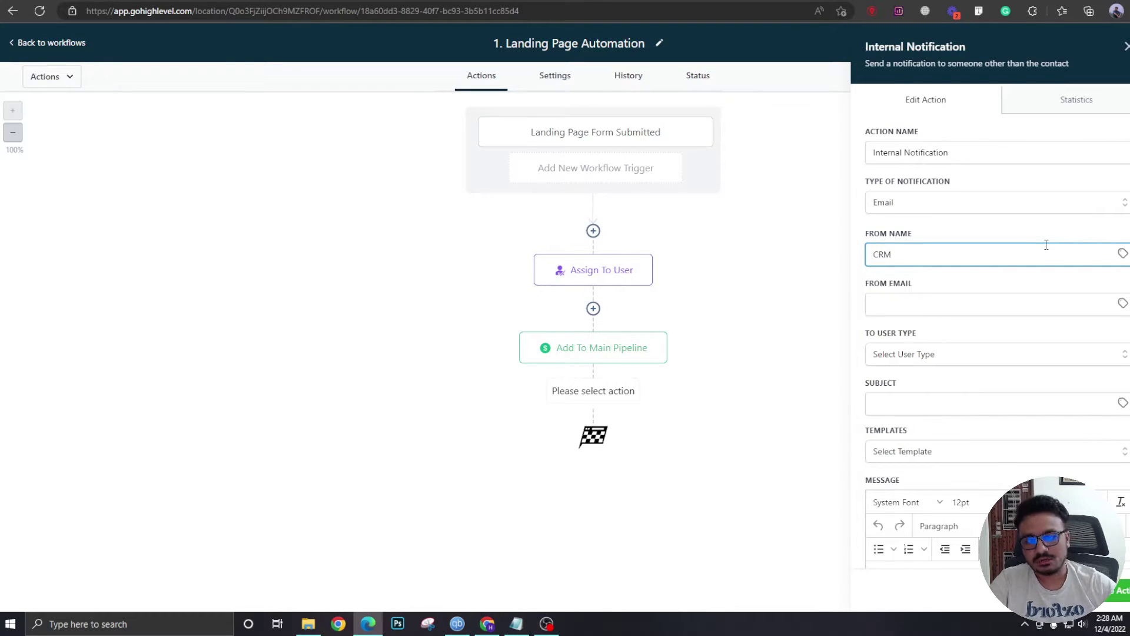
pyautogui.click(951, 305)
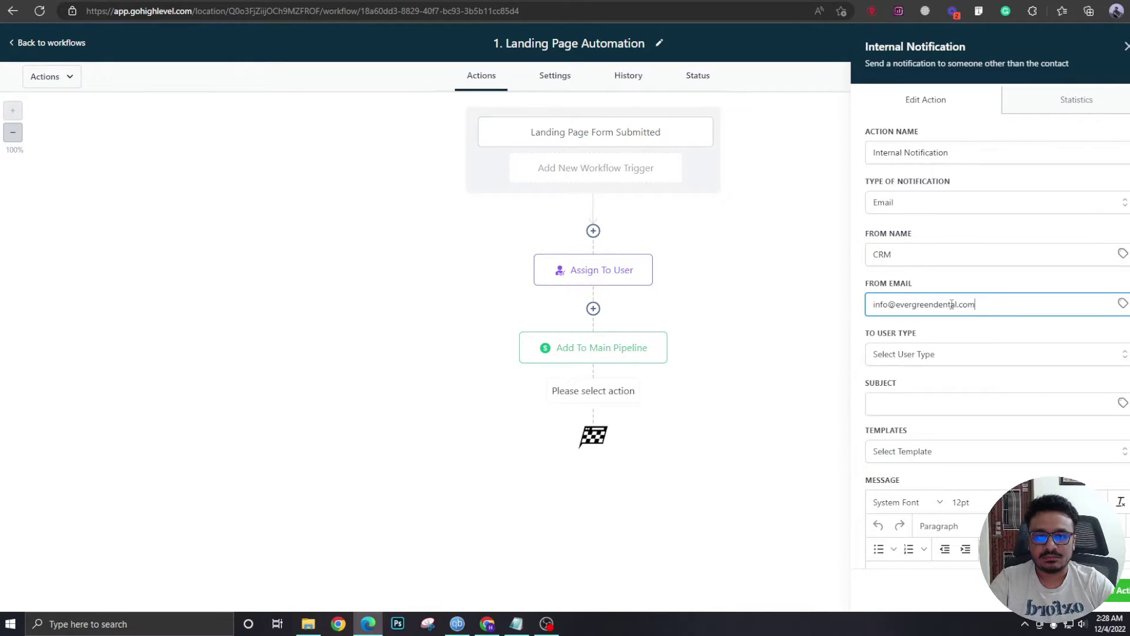
# Set the notification recipient to Assigned User after trying Custom Email.
pyautogui.click(922, 354)
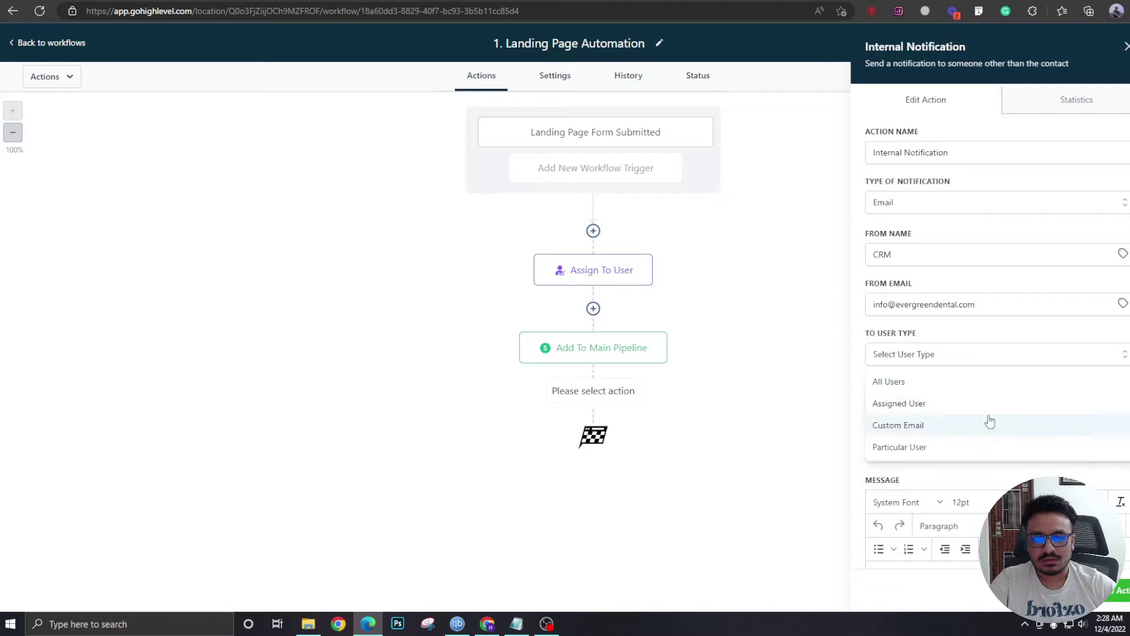
pyautogui.click(908, 405)
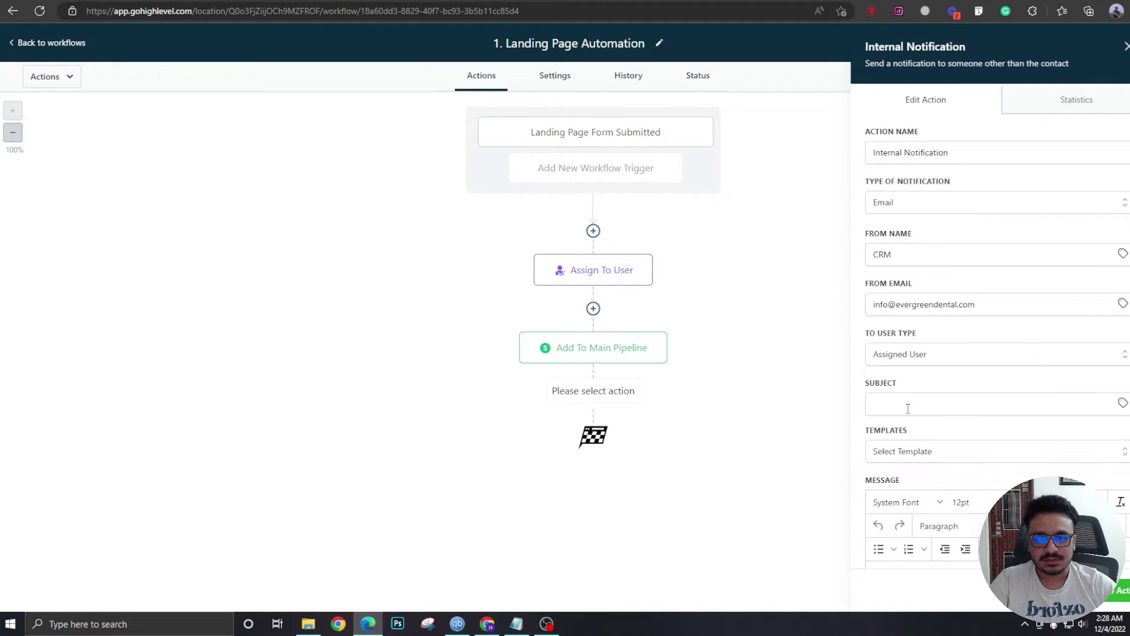
pyautogui.click(920, 363)
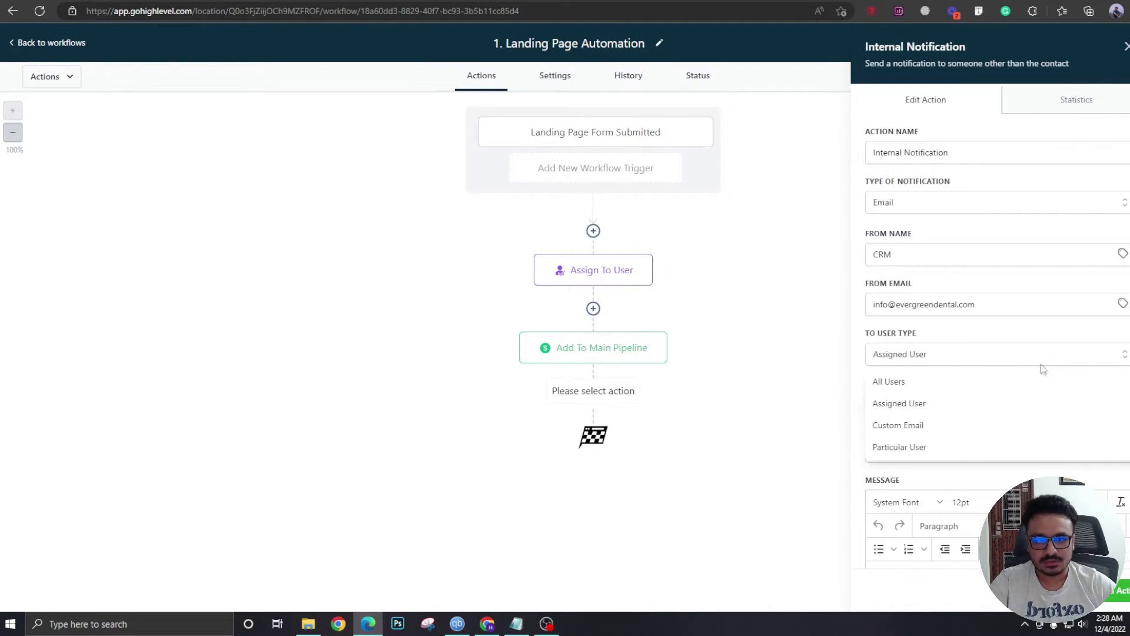
pyautogui.click(928, 425)
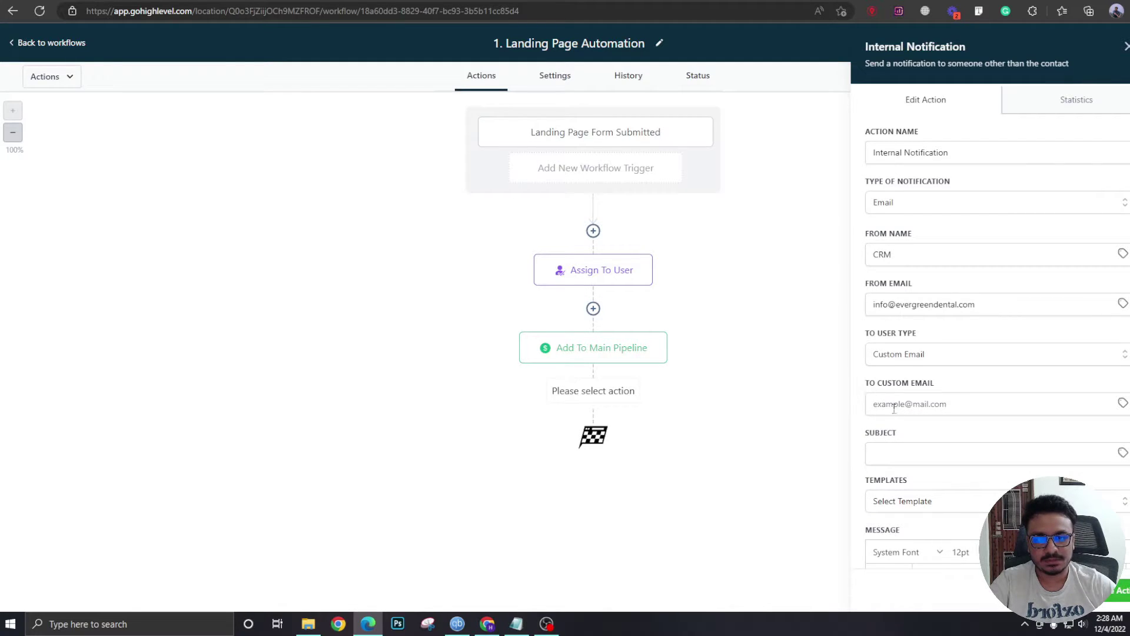
pyautogui.click(894, 408)
pyautogui.click(844, 415)
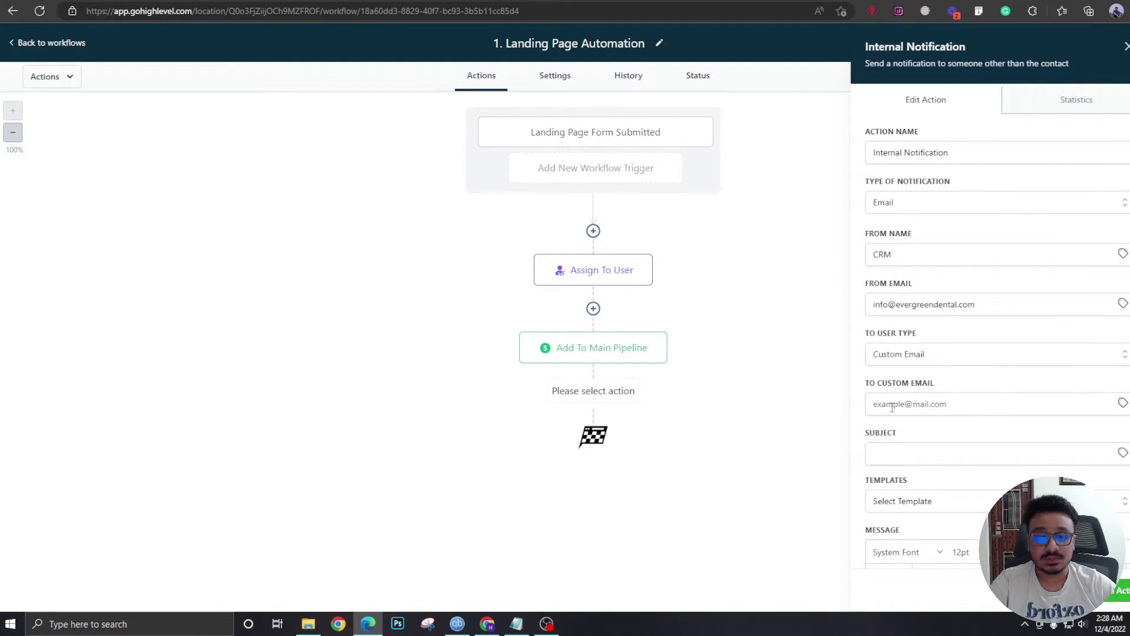
pyautogui.click(907, 359)
pyautogui.click(899, 401)
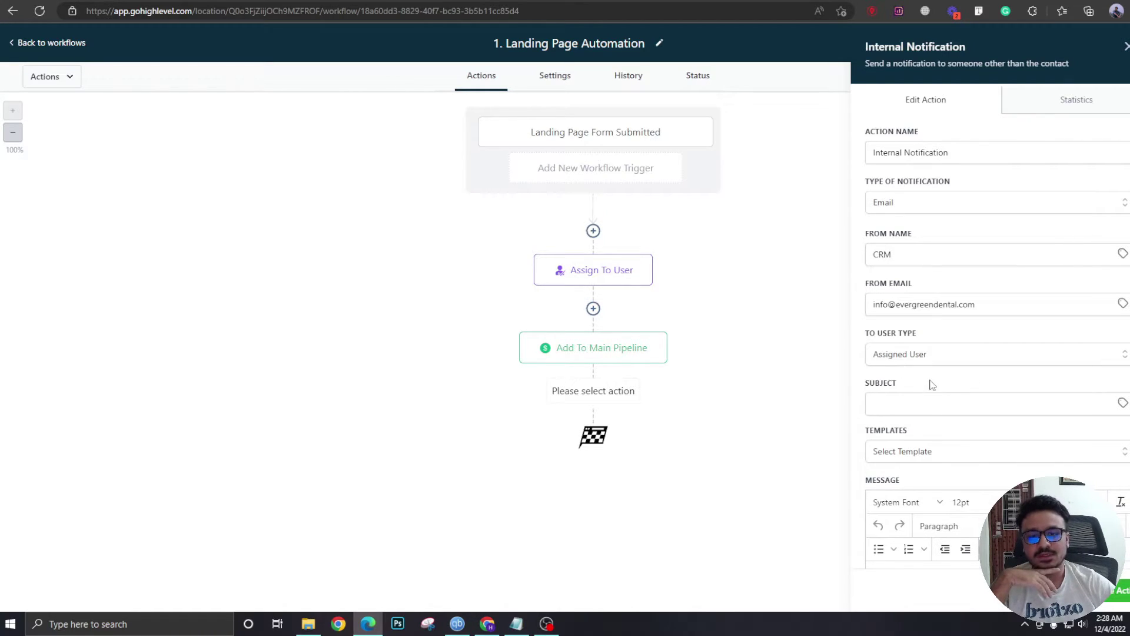
# Enter the subject 'New Lead in the system'.
pyautogui.click(947, 402)
pyautogui.write('N')
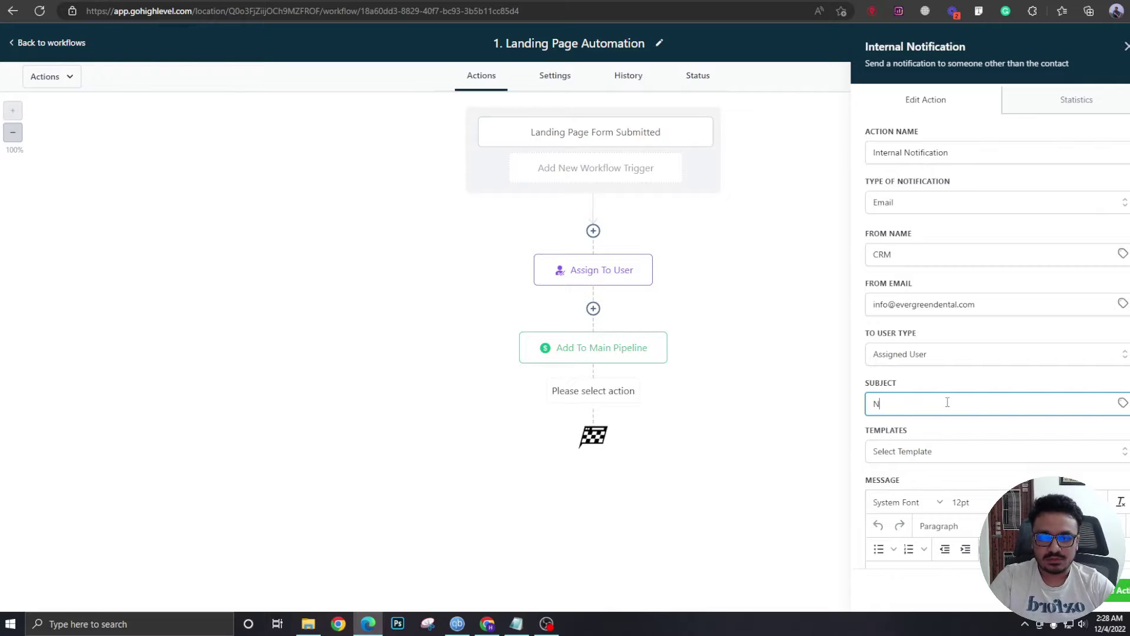
pyautogui.write('ew Lead in the system')
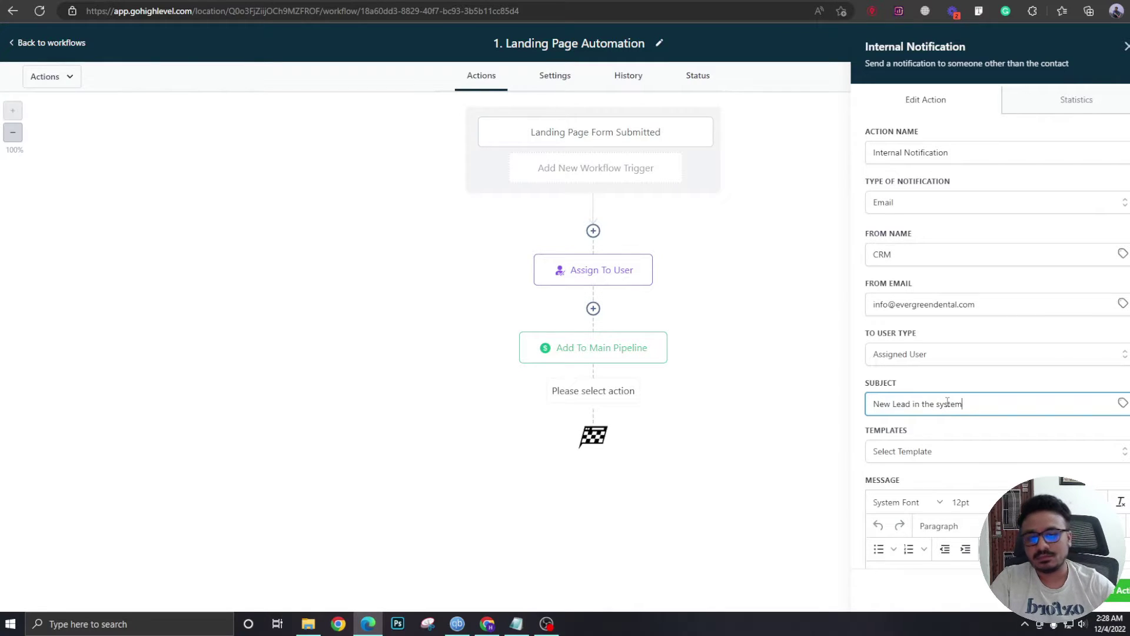
pyautogui.scroll(-4, 1052, 421)
# Write 'Hi, There is a new lead in the system.' plus a Name: line with the contact name placeholder.
pyautogui.click(992, 375)
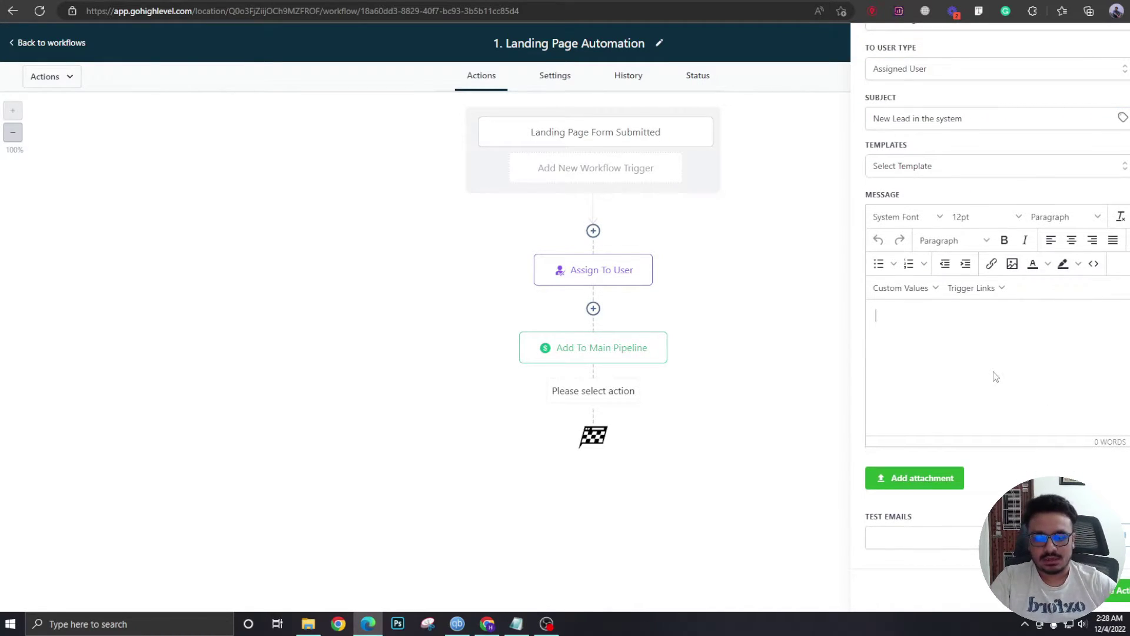
pyautogui.write('Hi,  There ')
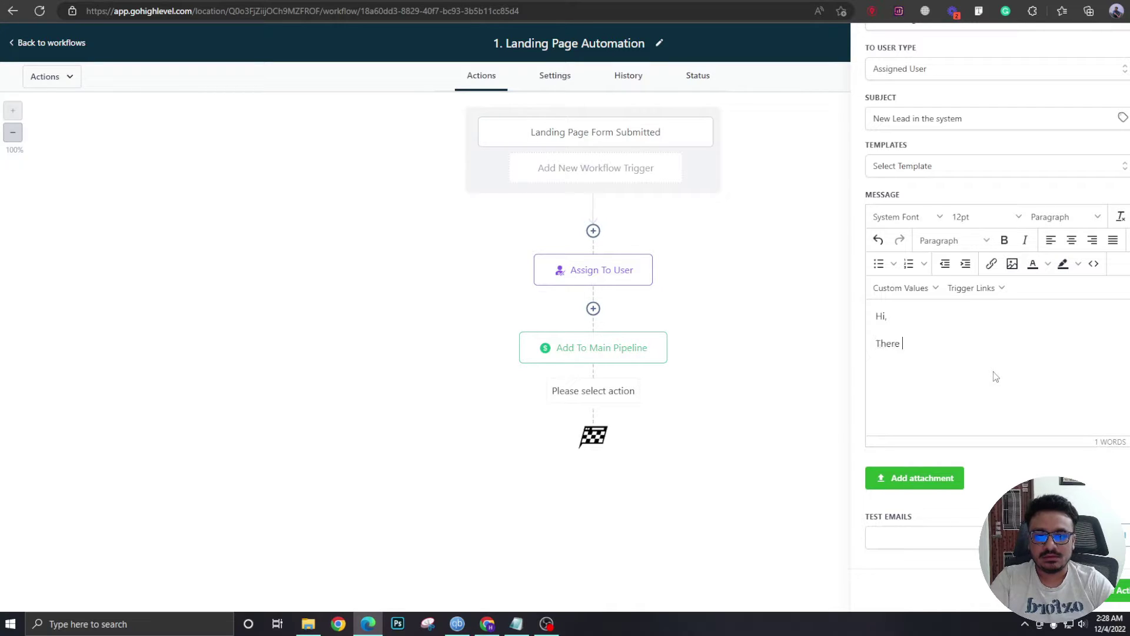
pyautogui.write('is a new lead in the system.')
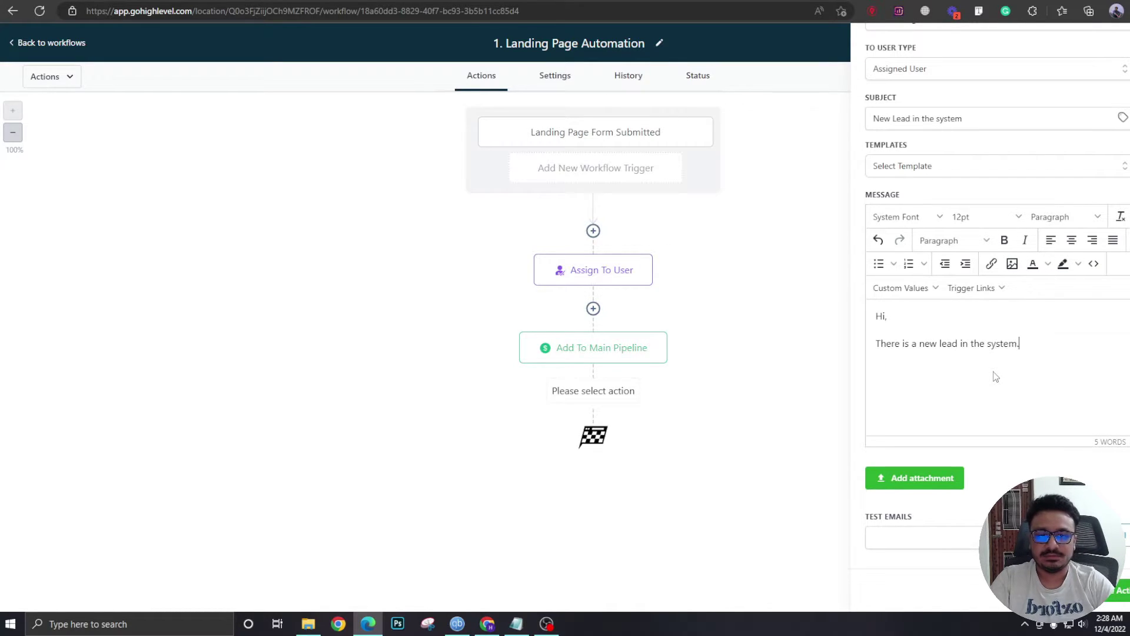
pyautogui.hotkey('shift', 'Return')
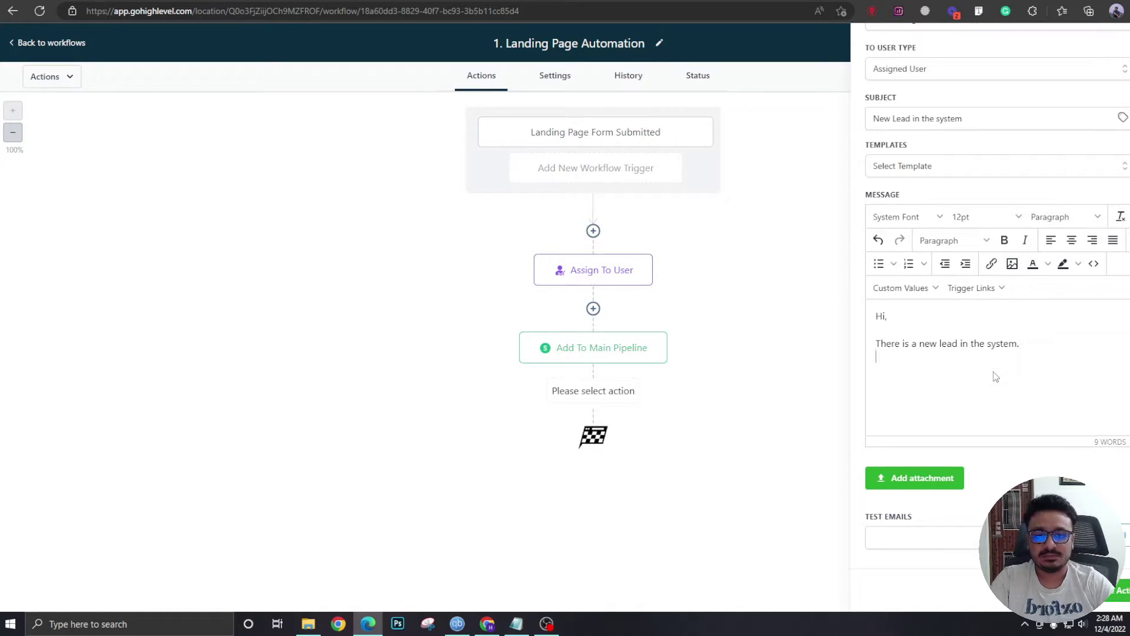
pyautogui.write('Name:')
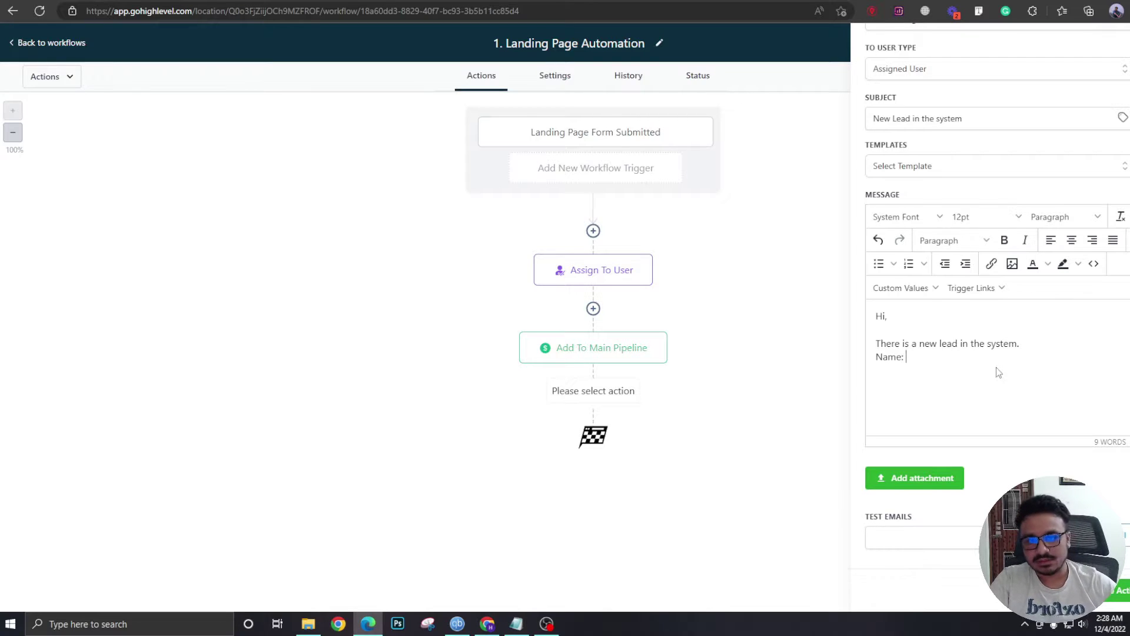
pyautogui.click(901, 288)
pyautogui.moveTo(927, 318)
pyautogui.click(973, 313)
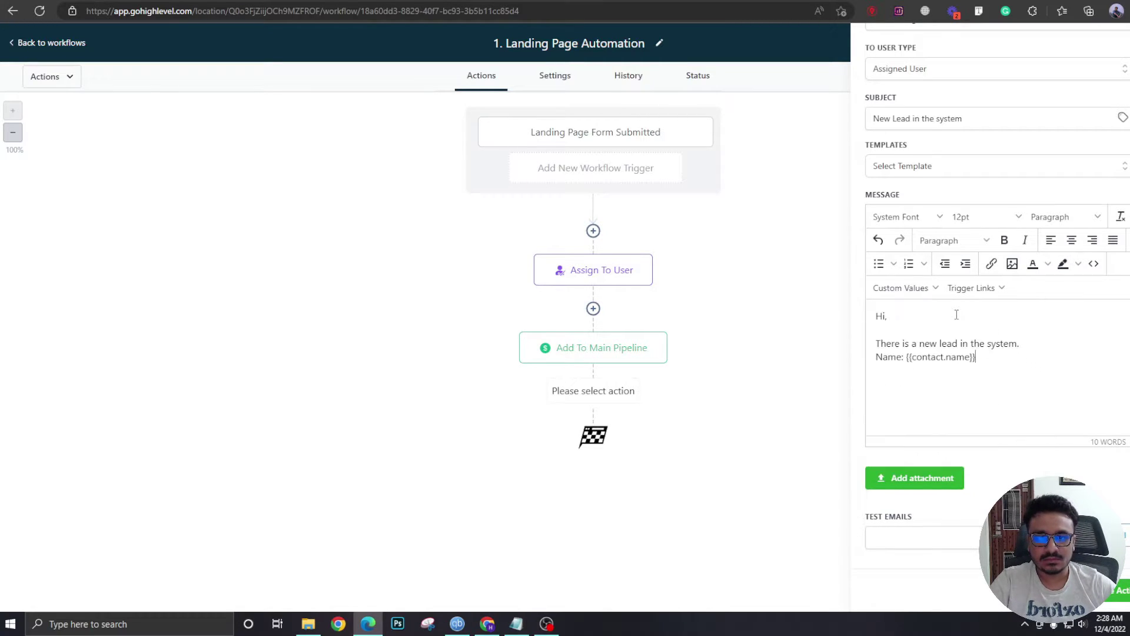
# Add Email: and Phone: lines with the contact's email and phone placeholders.
pyautogui.hotkey('shift', 'Return')
pyautogui.write('Email:')
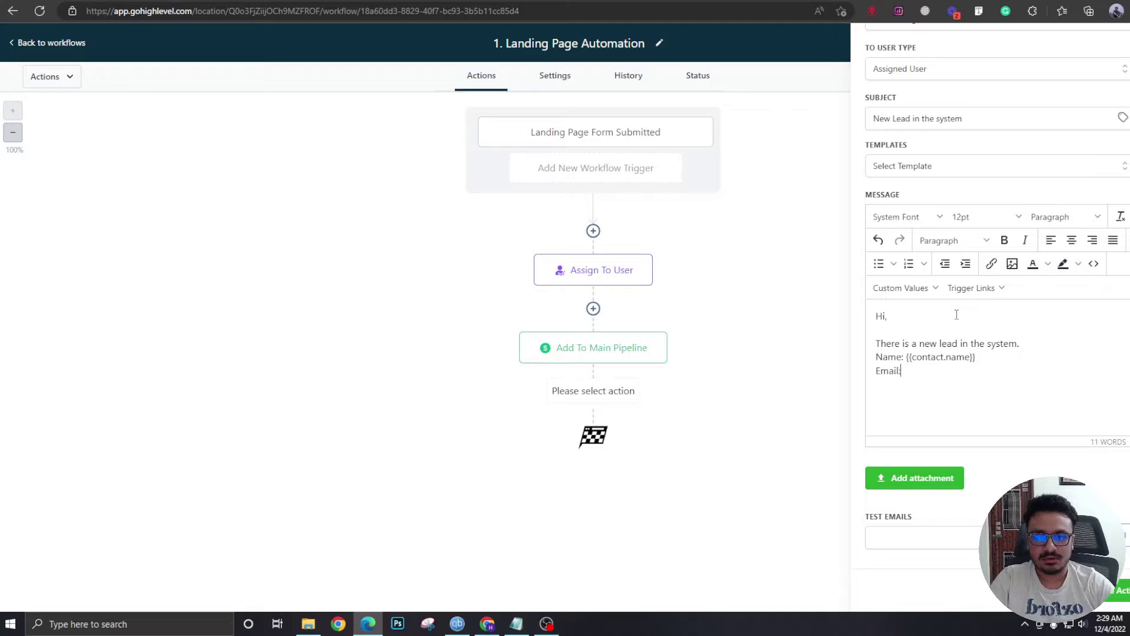
pyautogui.click(916, 288)
pyautogui.moveTo(912, 309)
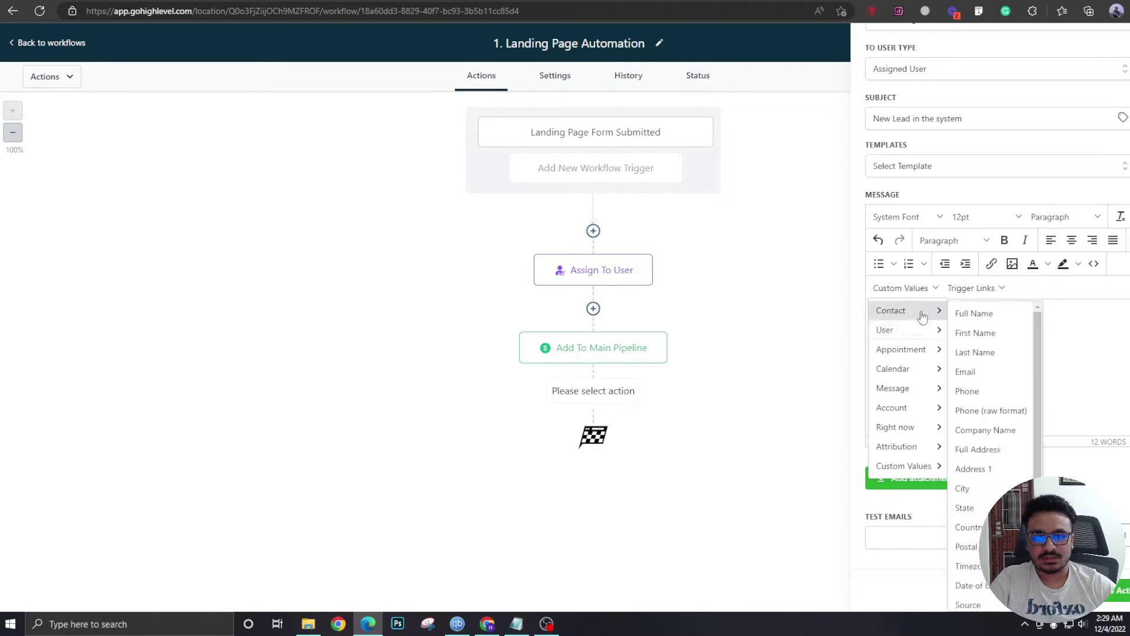
pyautogui.click(984, 371)
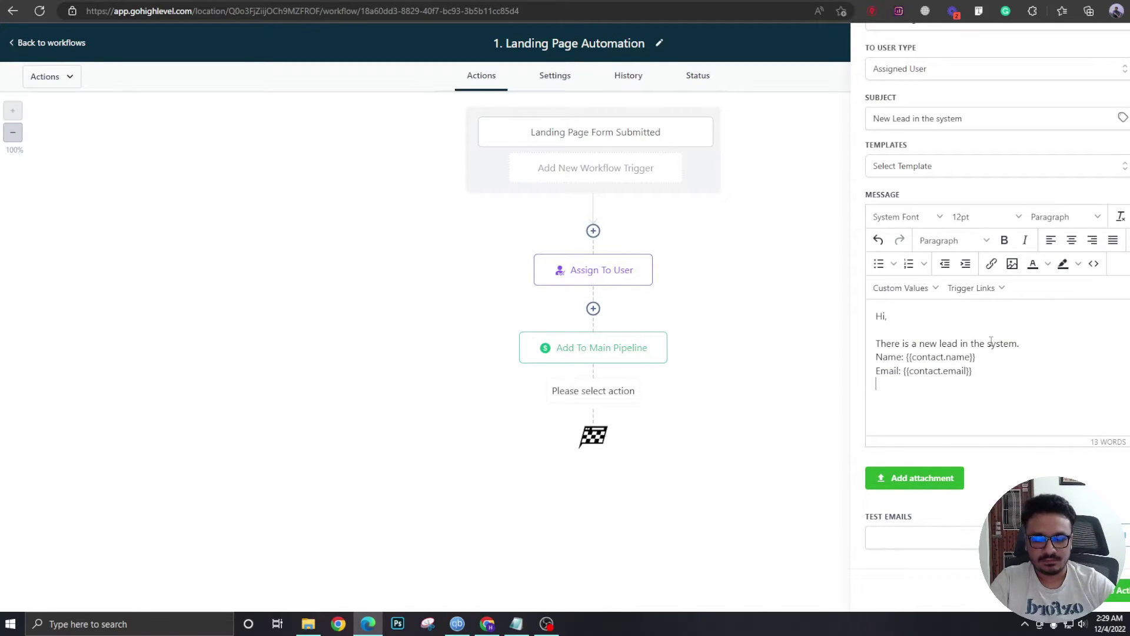
pyautogui.write('Phone:')
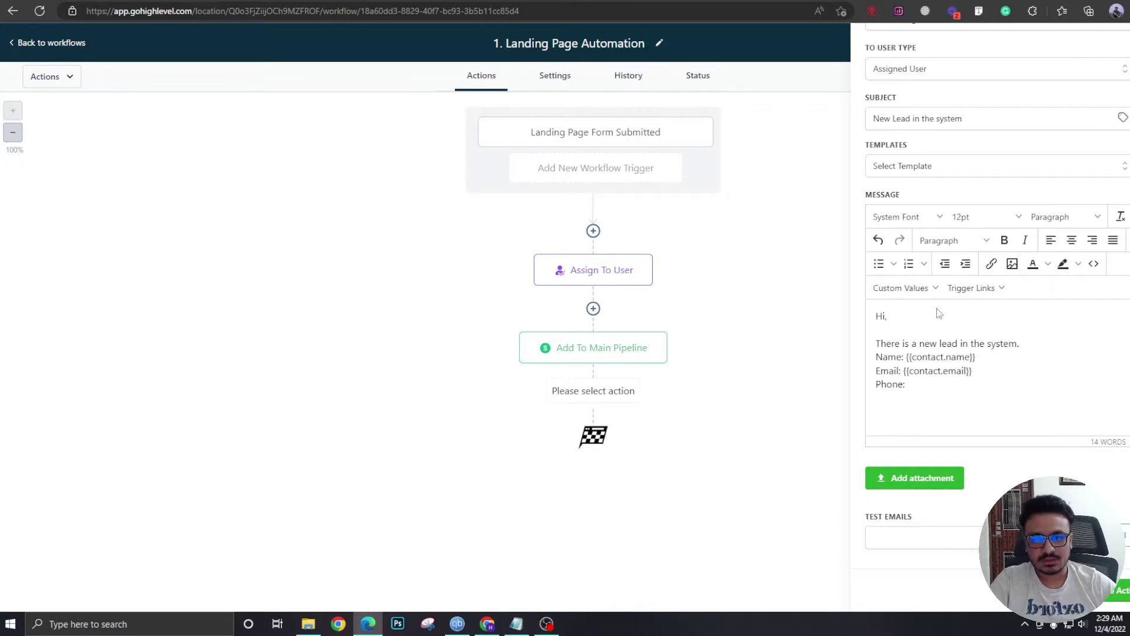
pyautogui.click(907, 288)
pyautogui.moveTo(915, 311)
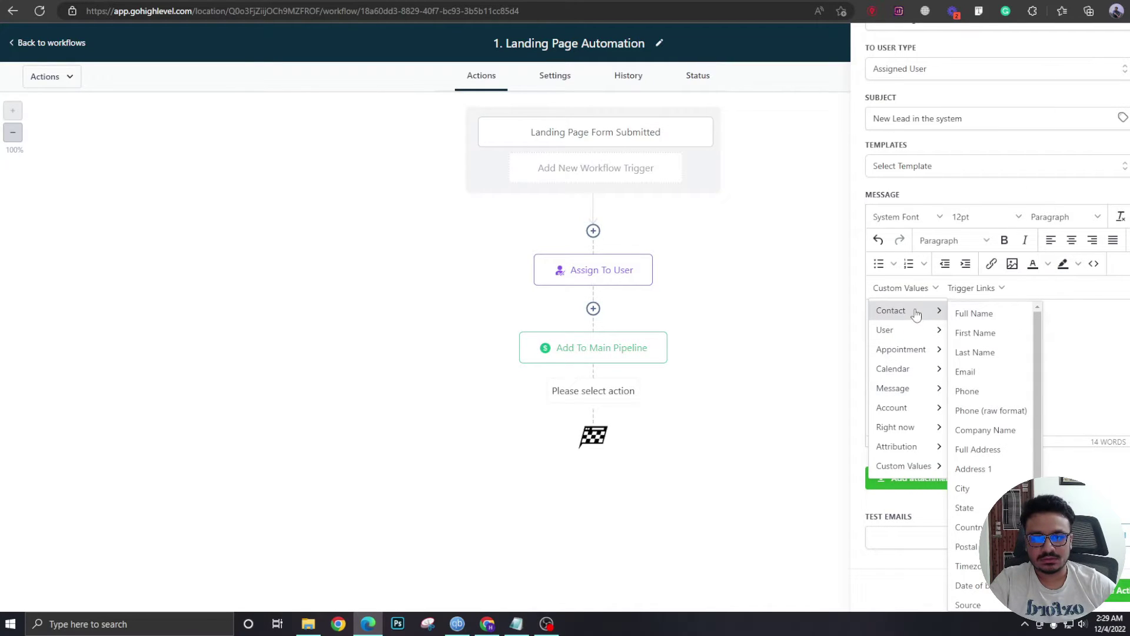
pyautogui.click(969, 390)
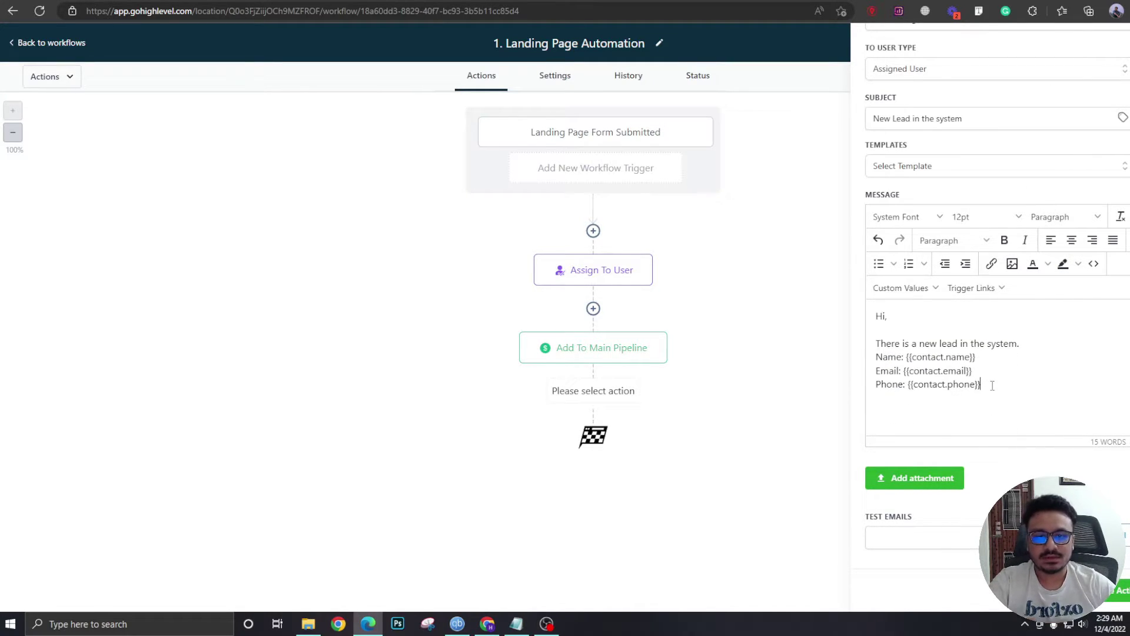
pyautogui.moveTo(993, 386); pyautogui.dragTo(897, 351)
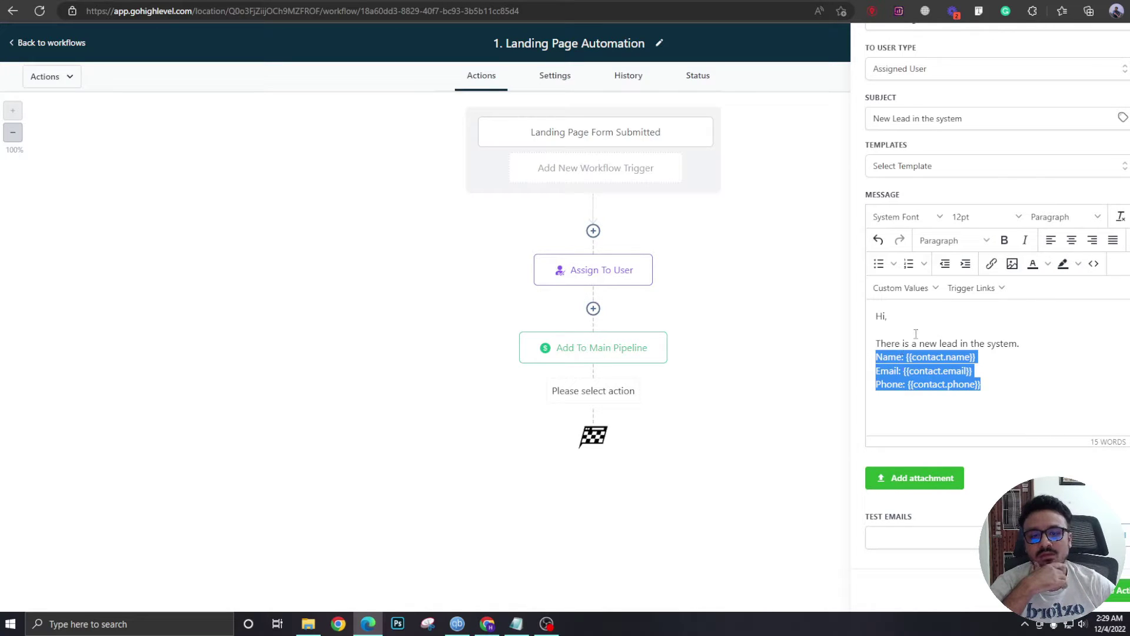
pyautogui.click(916, 334)
# Save the internal notification and add a Send Email step after it.
pyautogui.click(1114, 591)
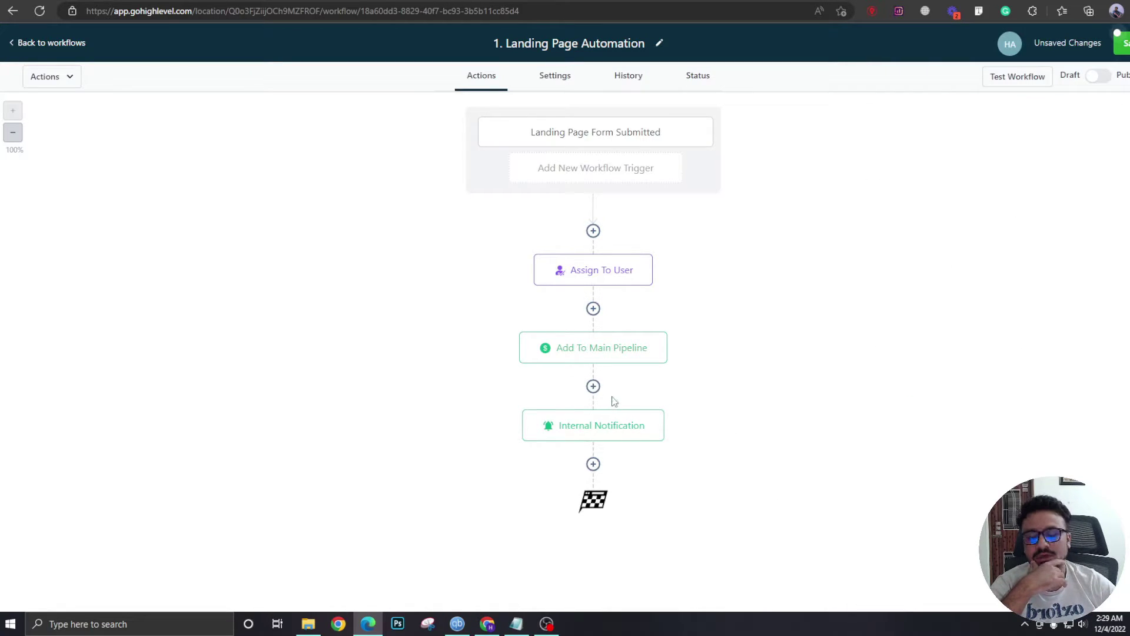
pyautogui.click(593, 464)
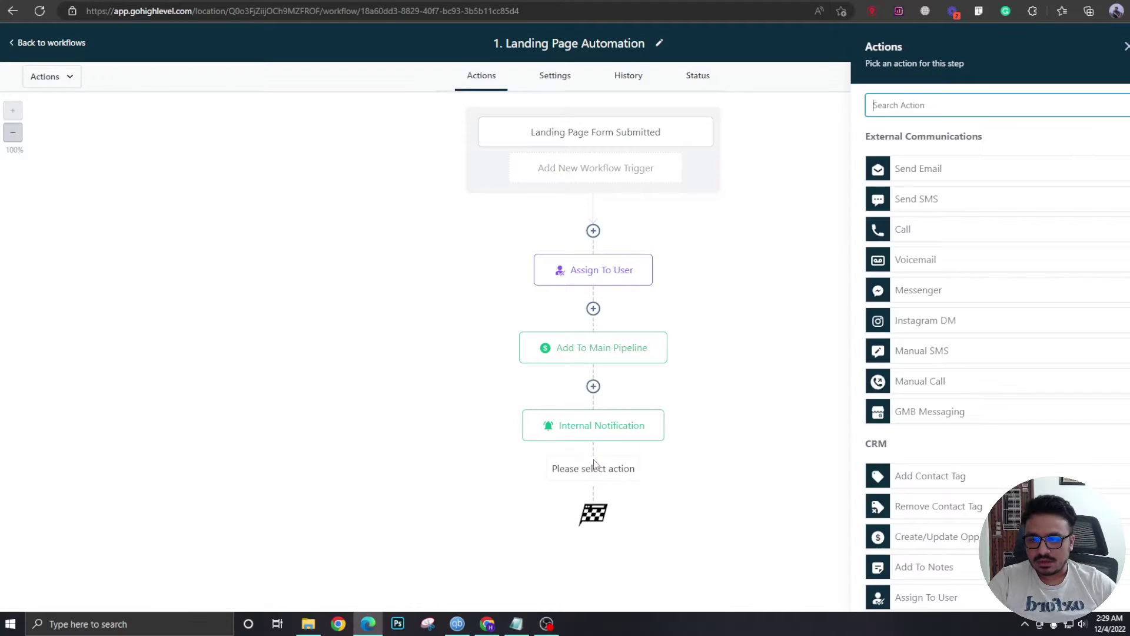
pyautogui.click(940, 106)
pyautogui.write('send')
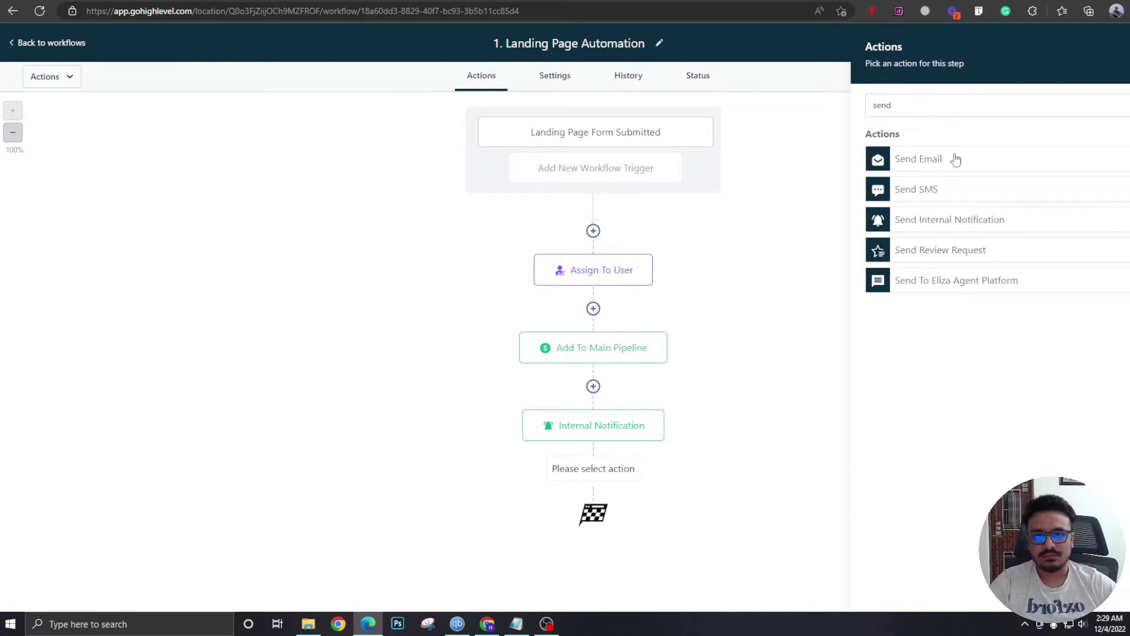
pyautogui.click(955, 159)
pyautogui.scroll(-3, 958, 308)
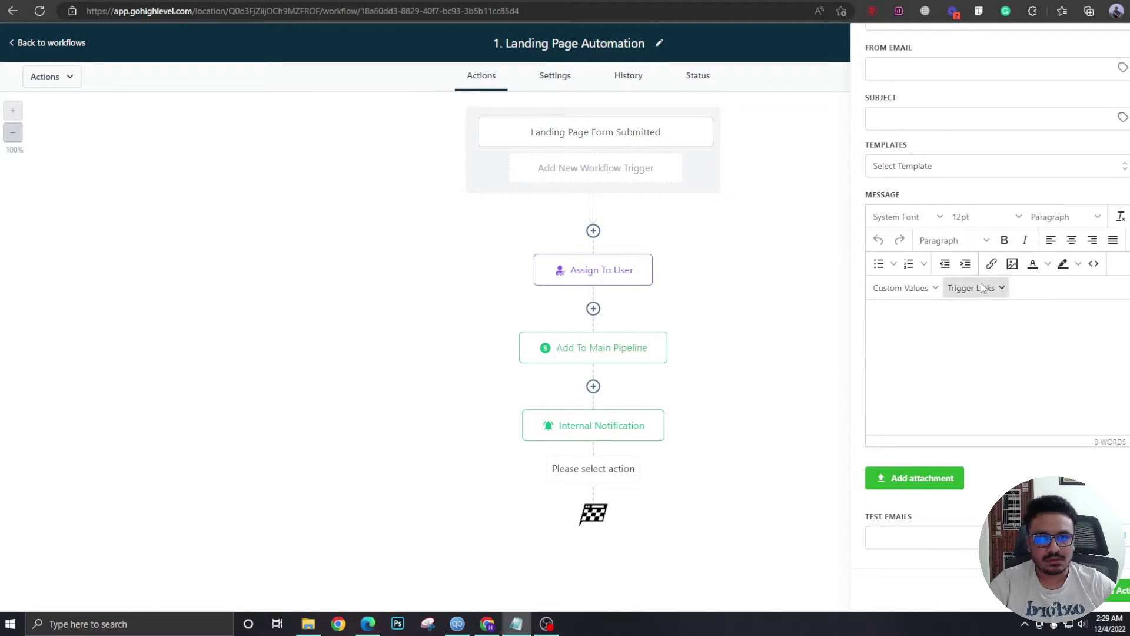
pyautogui.scroll(3, 972, 268)
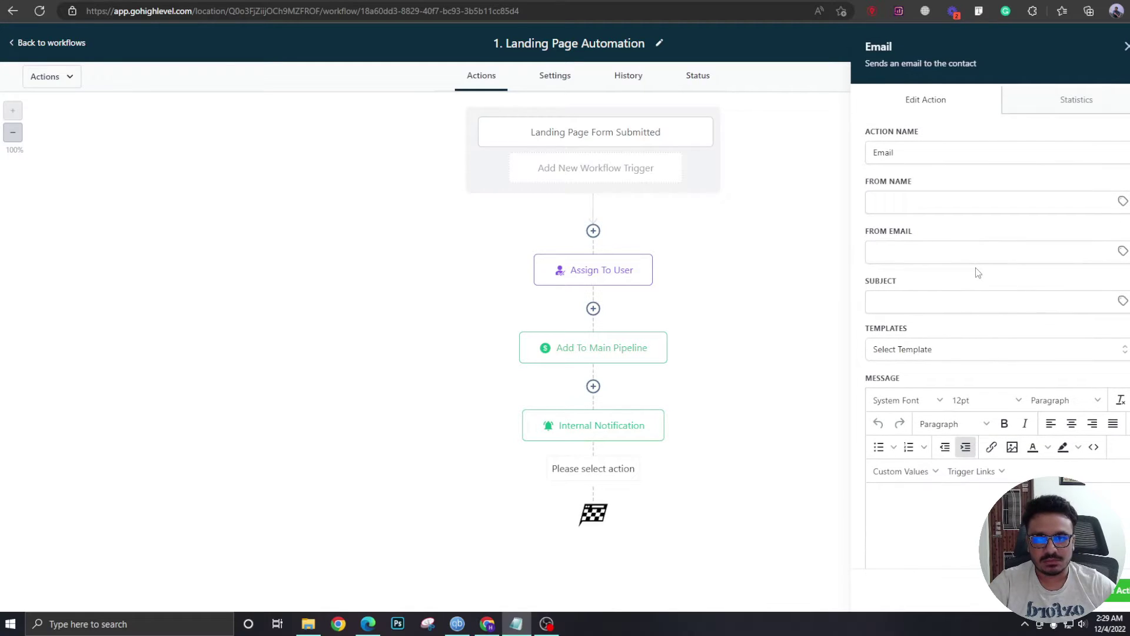
# Set the email's From Name to the User Full Name custom value.
pyautogui.click(903, 199)
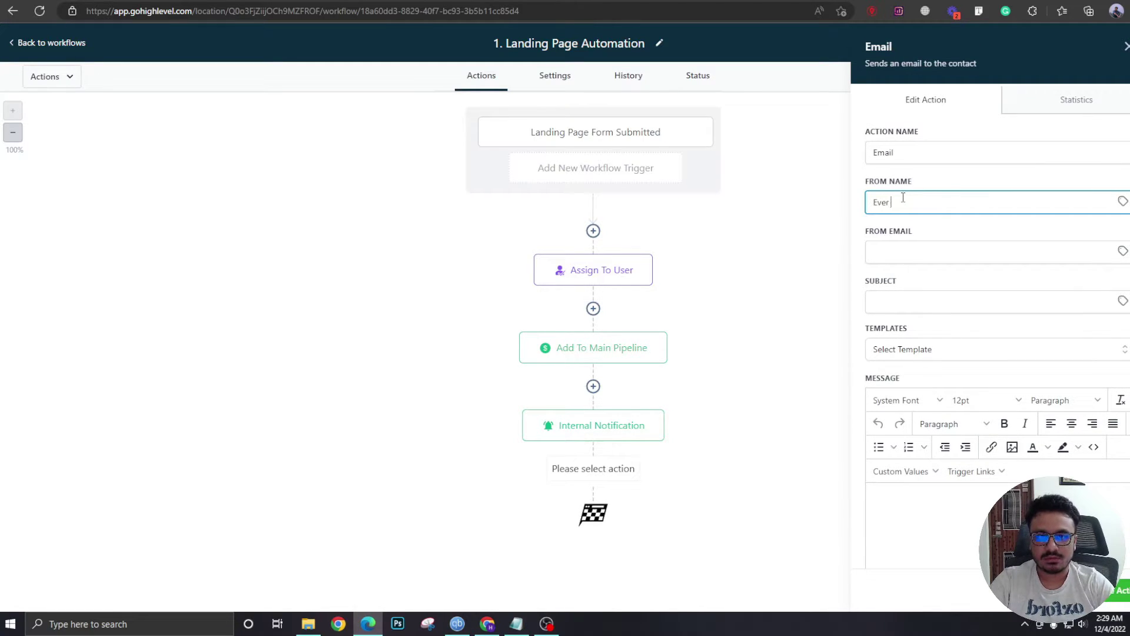
pyautogui.write('Evergreen Market')
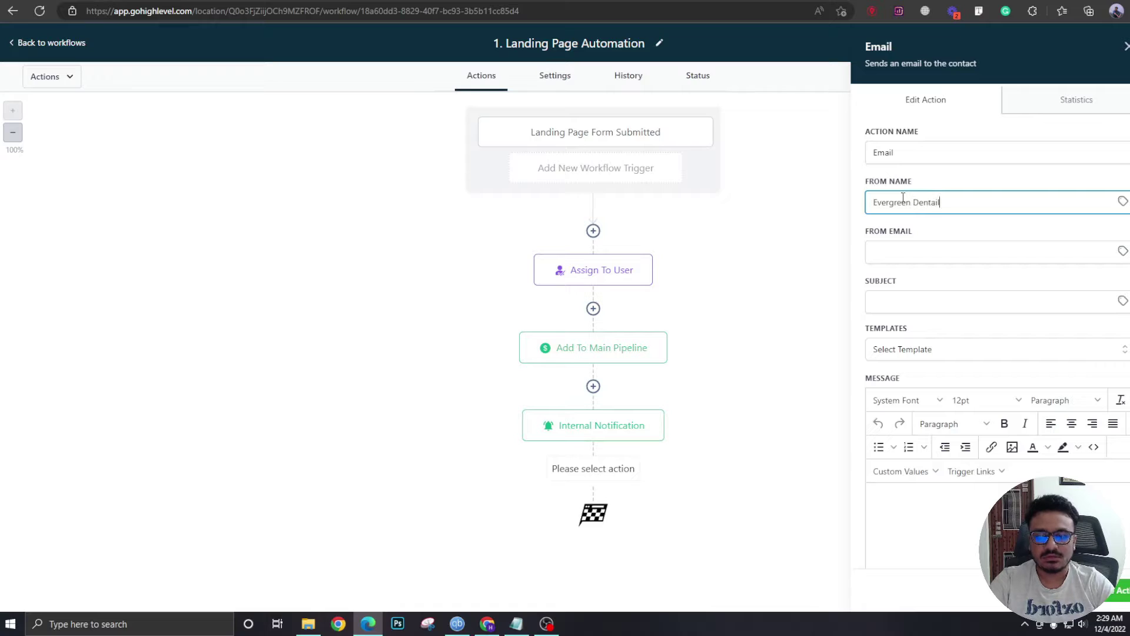
pyautogui.hotkey('ctrl', 'a')
pyautogui.press('BackSpace')
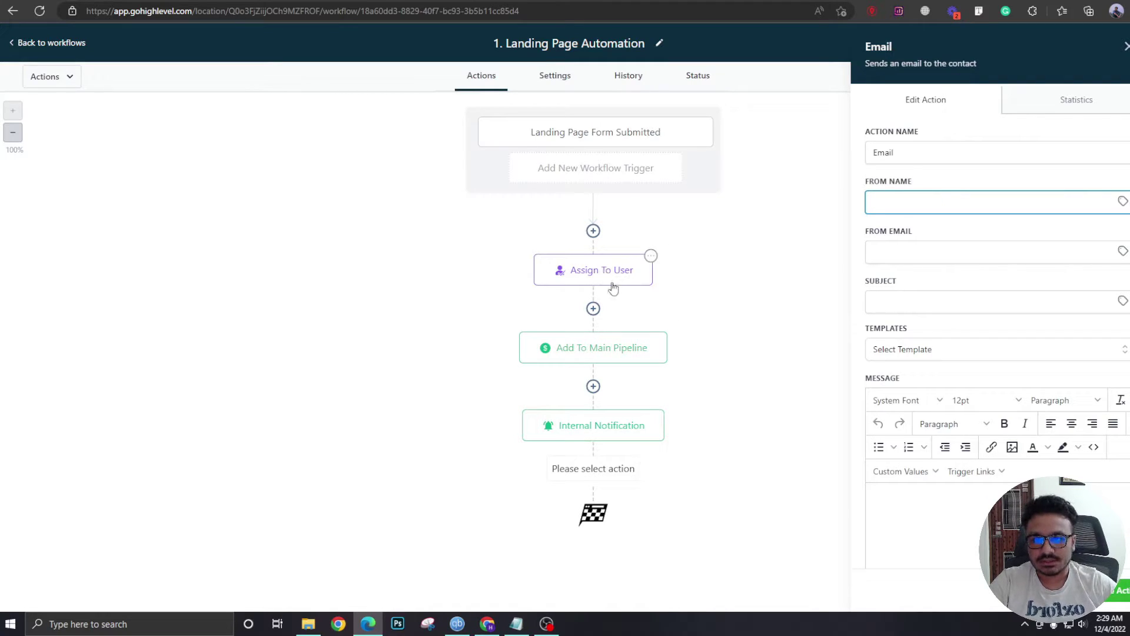
pyautogui.click(1122, 202)
pyautogui.click(1067, 268)
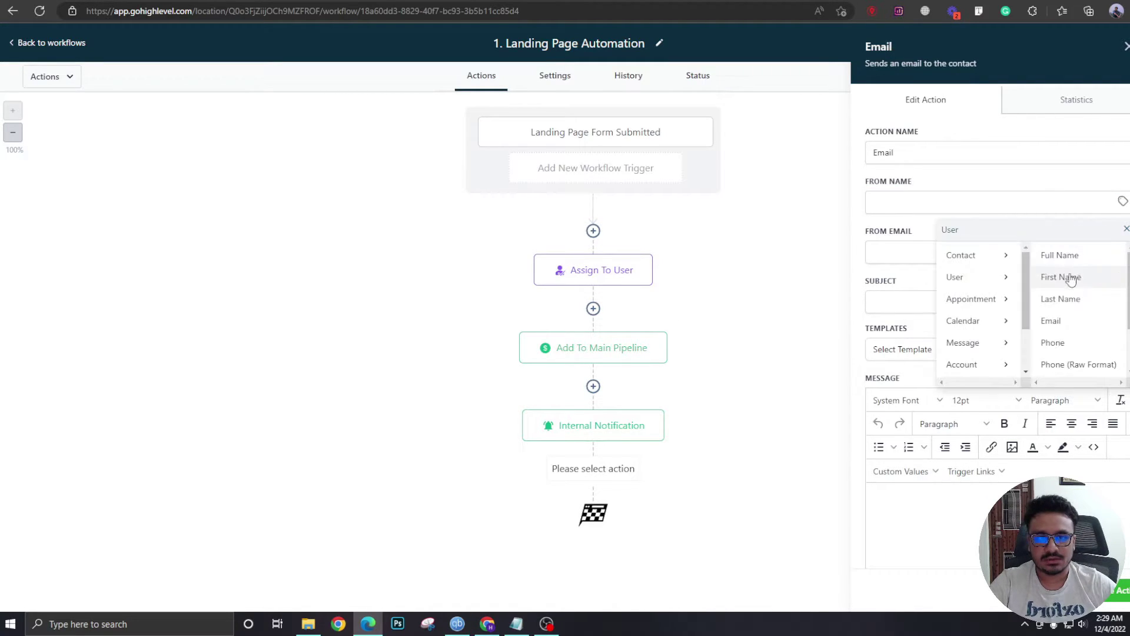
pyautogui.click(1074, 257)
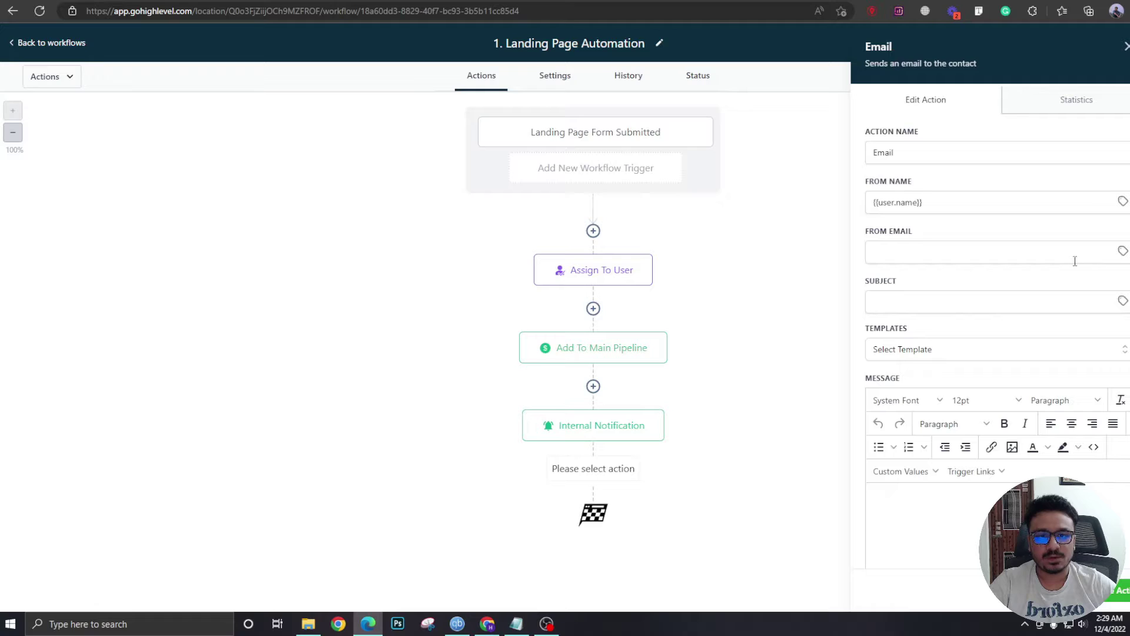
# Set From Email to the User Email value and subject to 'Thank you for your interest'.
pyautogui.click(915, 252)
pyautogui.click(1122, 250)
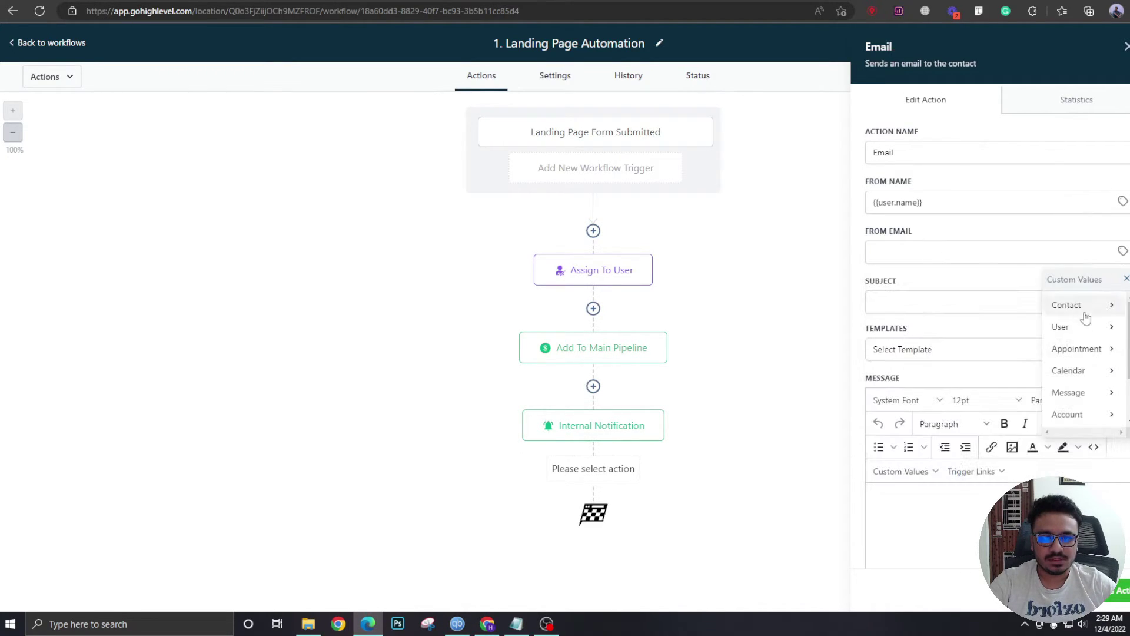
pyautogui.click(1012, 321)
pyautogui.click(946, 302)
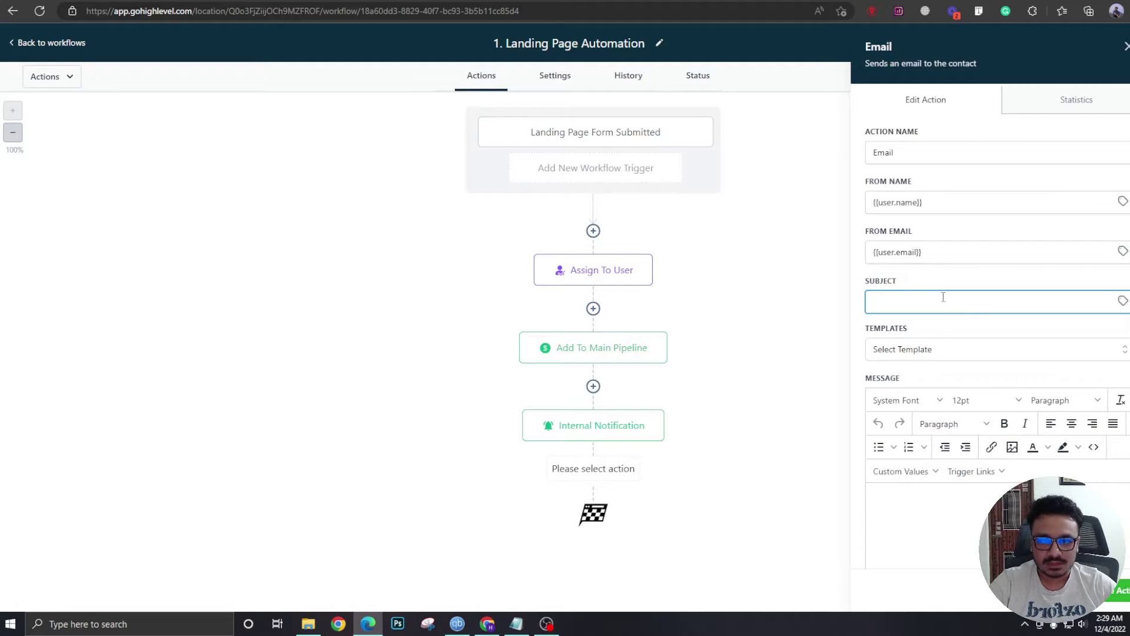
pyautogui.write('Thank you for your interest')
pyautogui.click(974, 283)
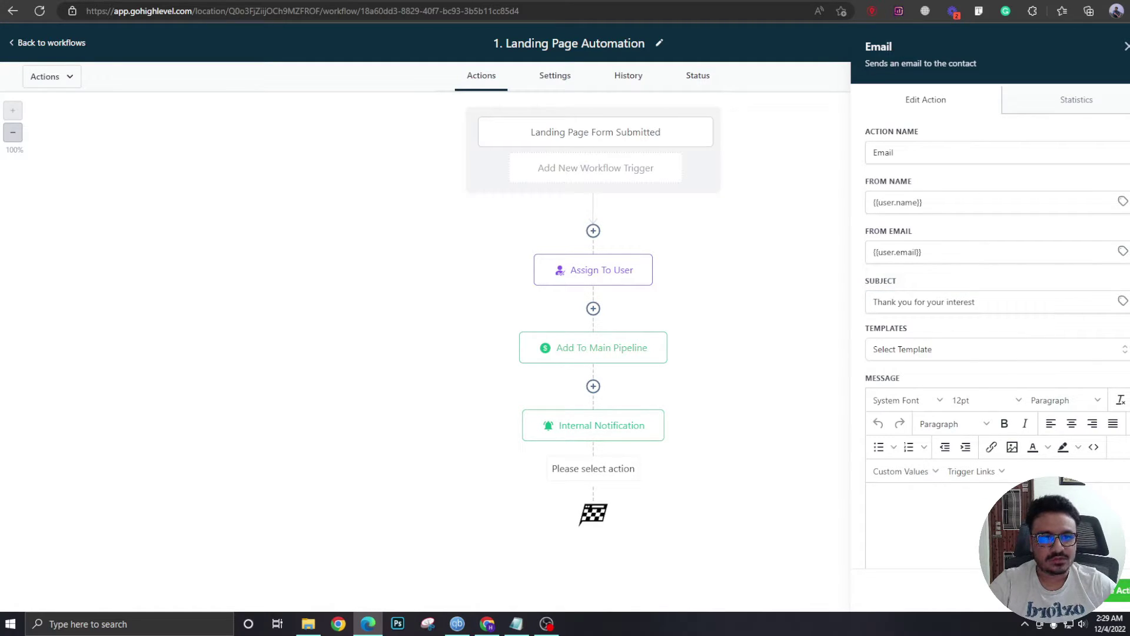
pyautogui.scroll(-3, 965, 353)
pyautogui.click(940, 358)
# Paste the Evergreen Dental thank-you text and select its 'Click here to book an appointment.' line.
pyautogui.hotkey('ctrl', 'v')
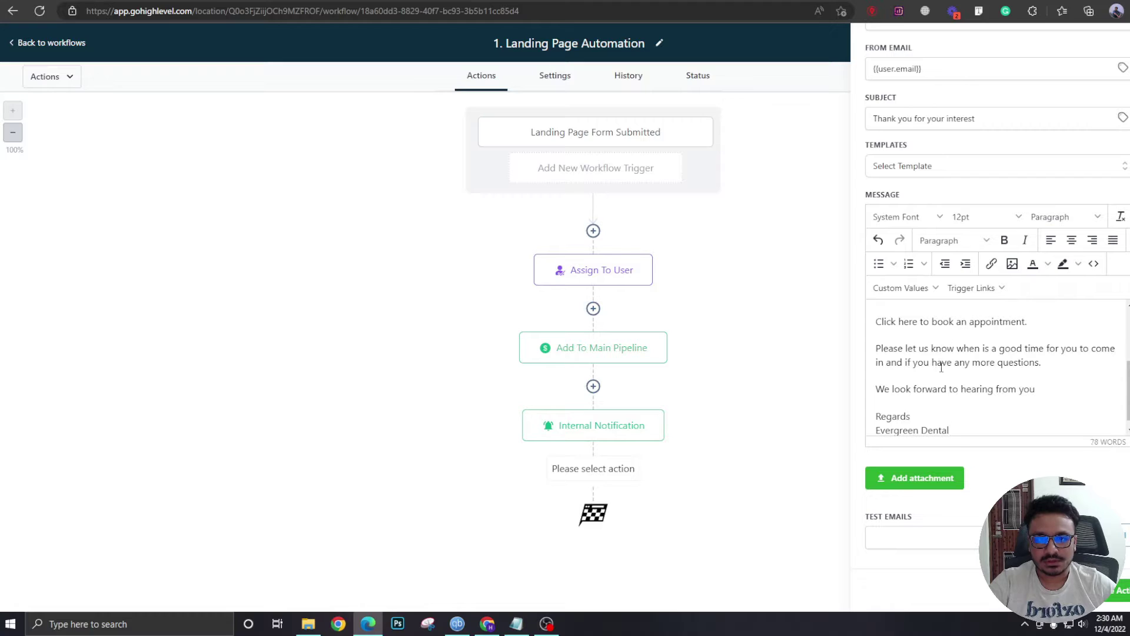
pyautogui.scroll(3, 941, 366)
pyautogui.scroll(-2, 920, 358)
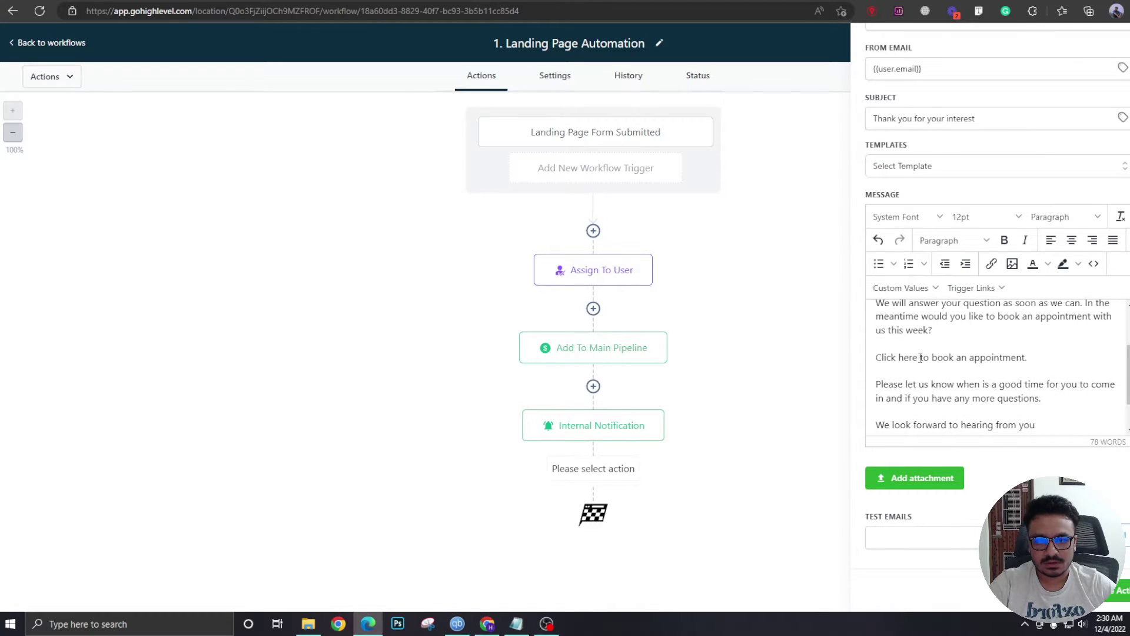
pyautogui.scroll(2, 920, 358)
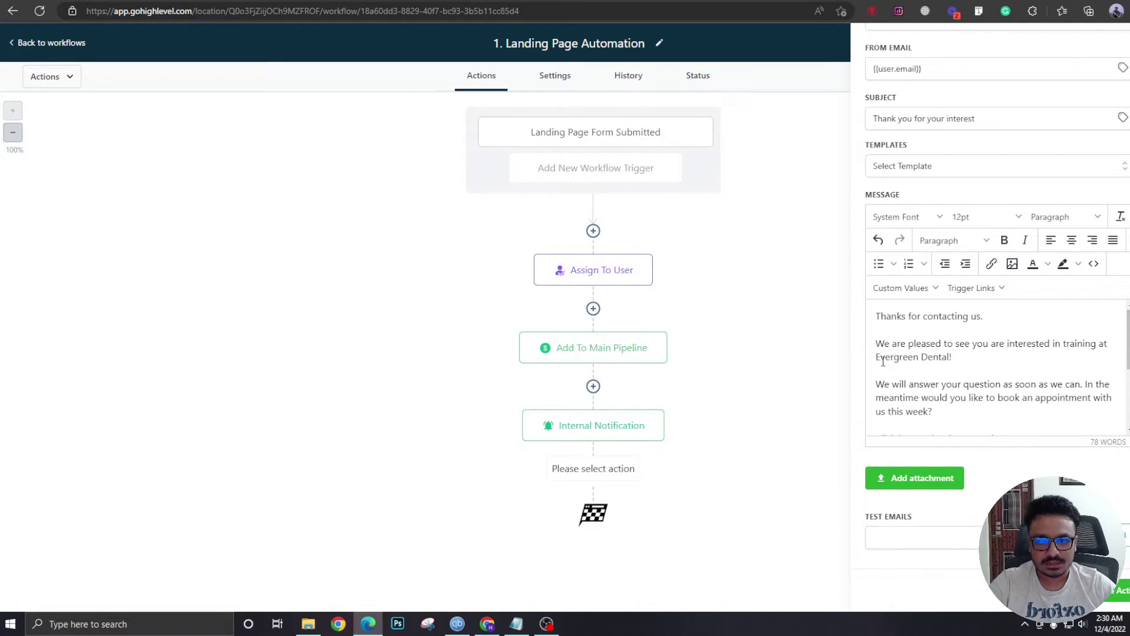
pyautogui.scroll(-3, 995, 348)
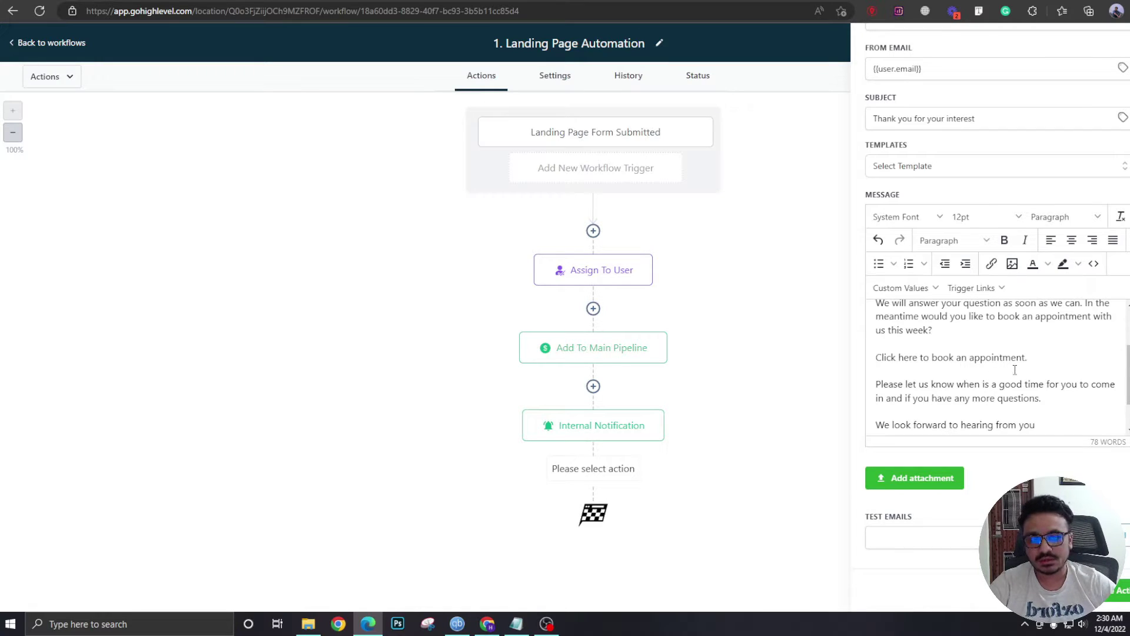
pyautogui.moveTo(1033, 358); pyautogui.dragTo(876, 363)
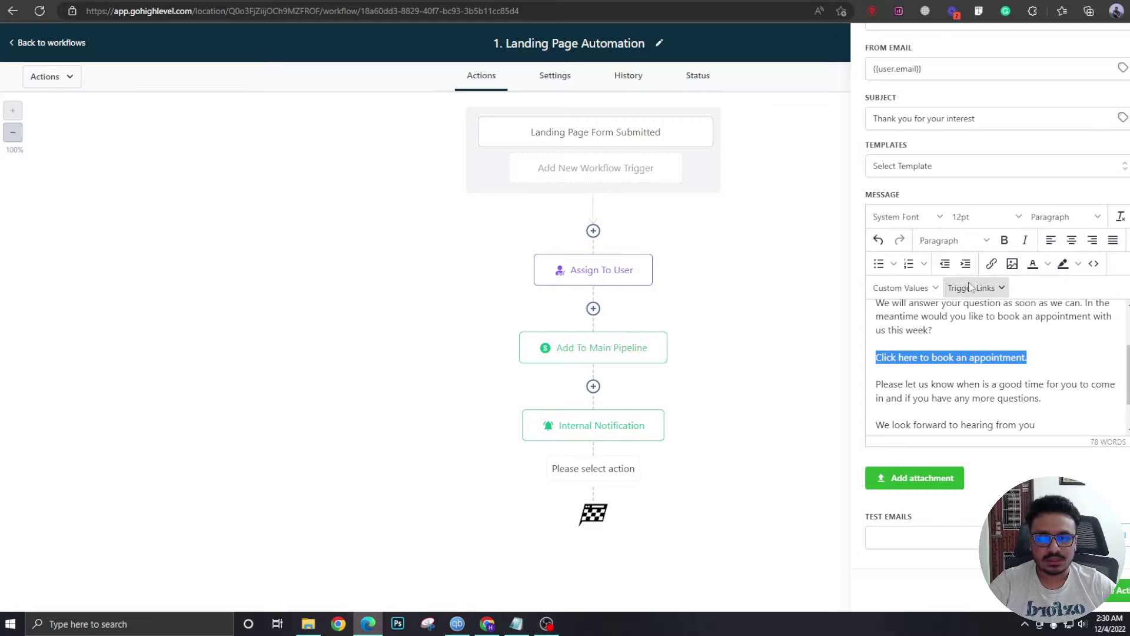
# Link the booking sentence in the email to the URL '#'.
pyautogui.click(991, 263)
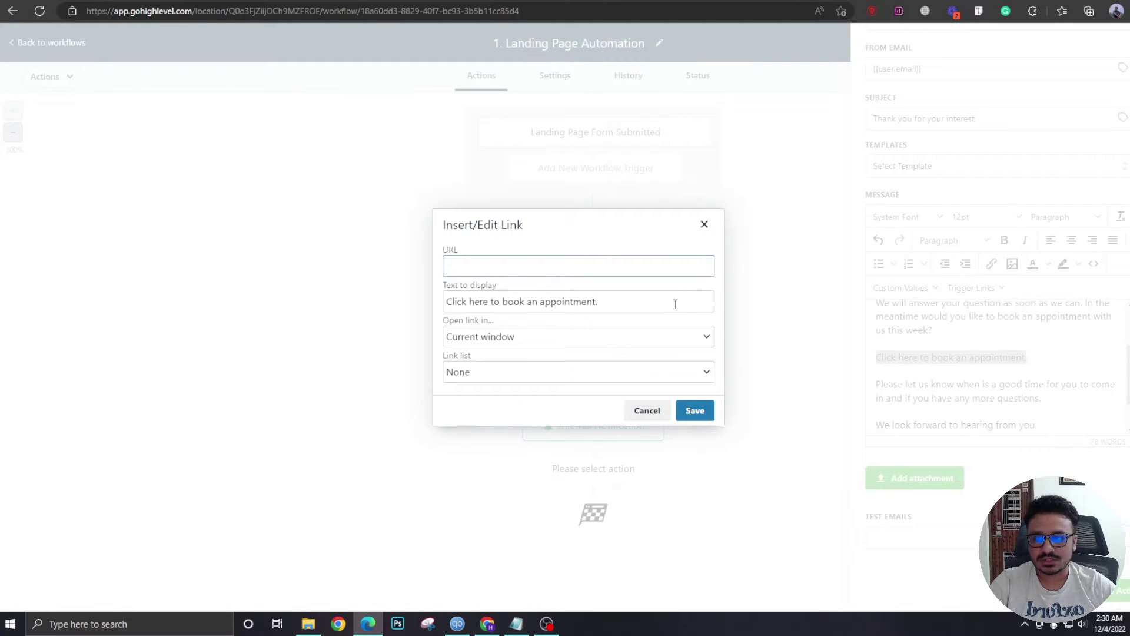
pyautogui.write('#')
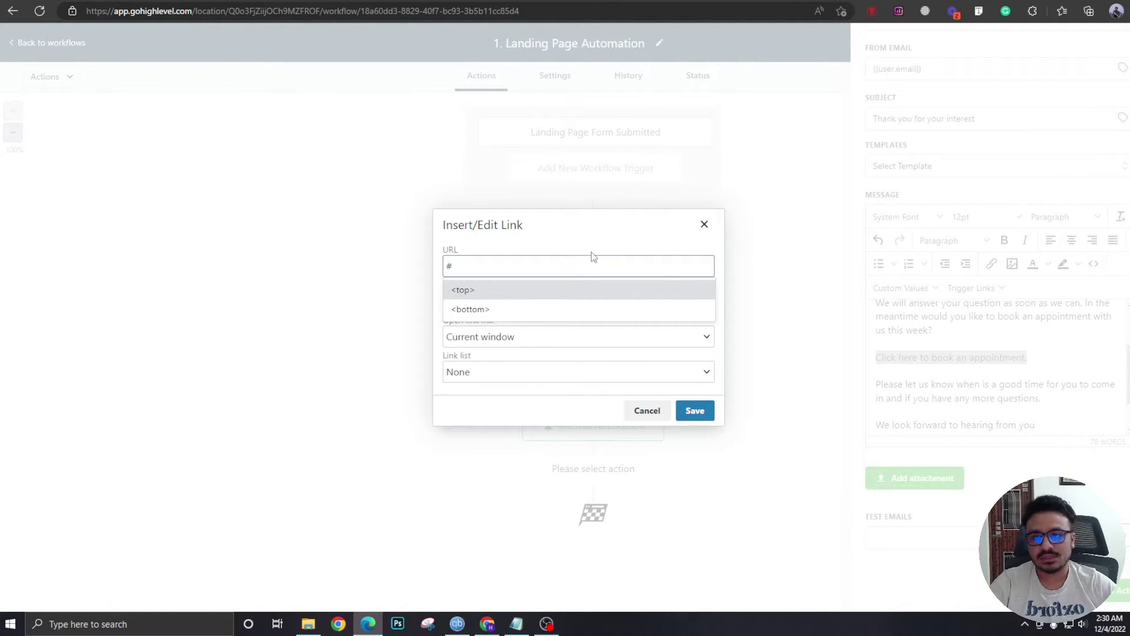
pyautogui.click(525, 246)
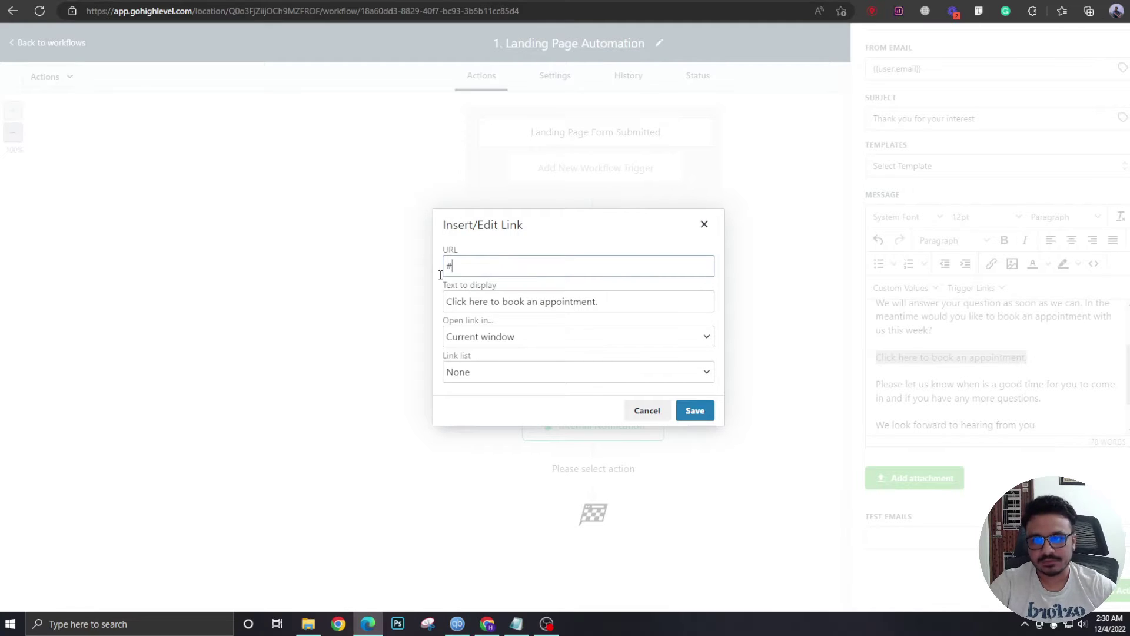
pyautogui.click(678, 411)
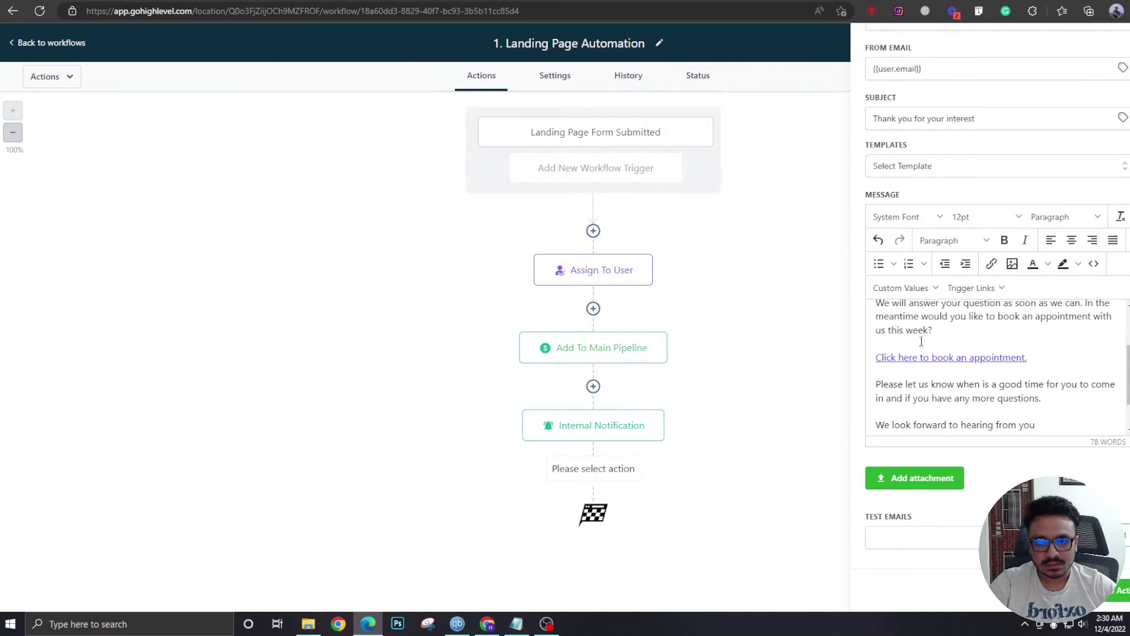
# Save the Email step to the workflow and open the action list below it.
pyautogui.scroll(-1, 989, 368)
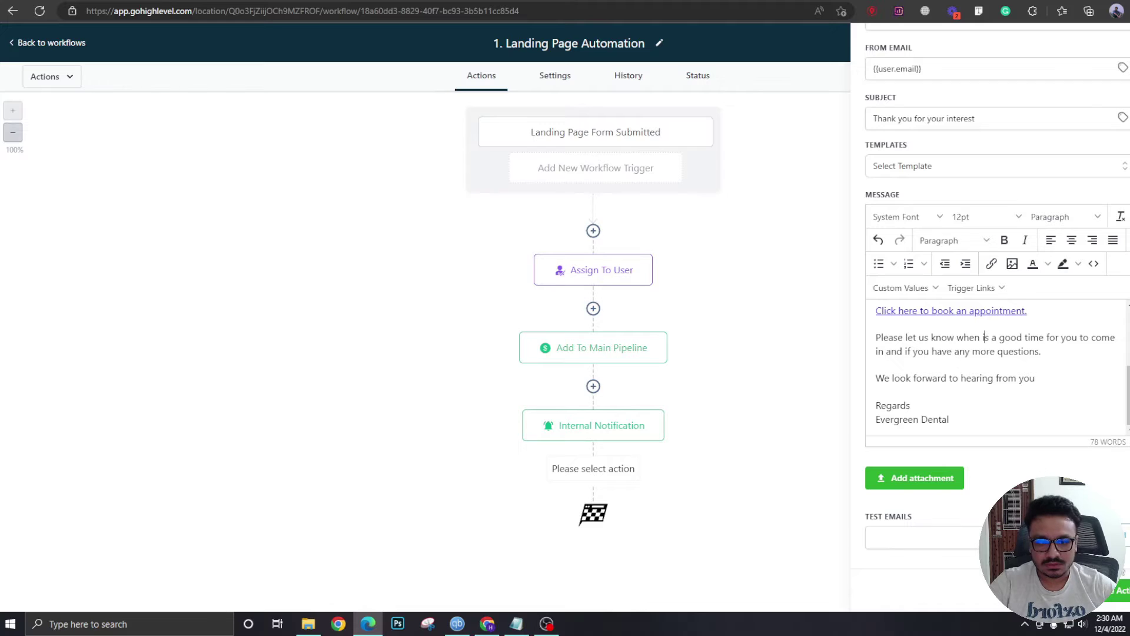
pyautogui.click(1120, 590)
pyautogui.click(588, 536)
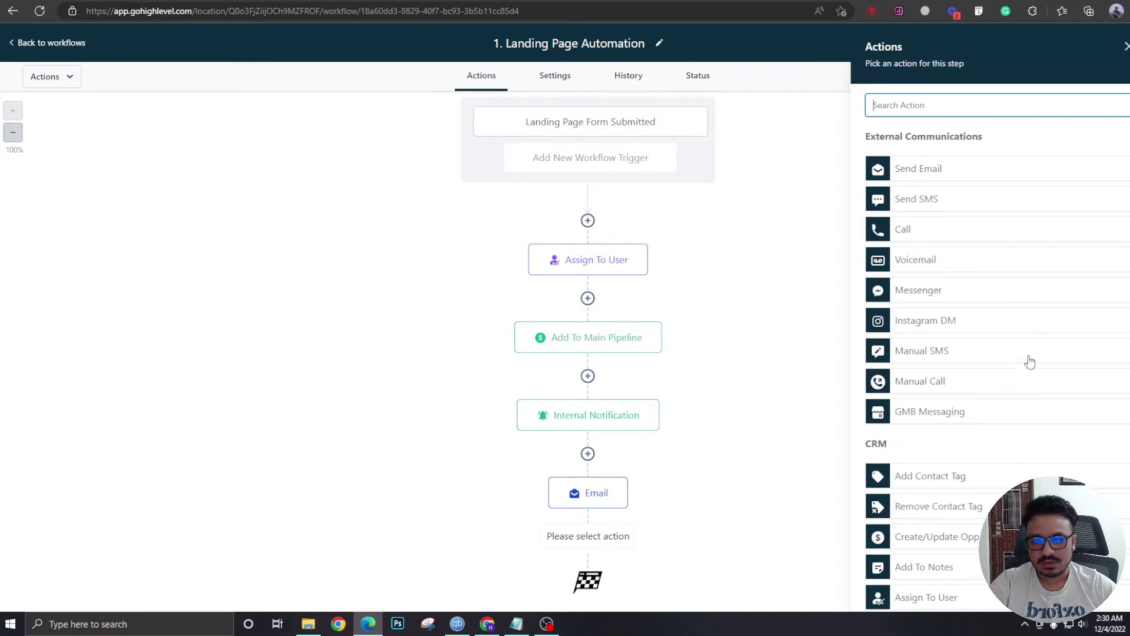
# Add a Send SMS step and paste the thank-you text as its message.
pyautogui.click(953, 200)
pyautogui.click(952, 277)
pyautogui.hotkey('ctrl', 'v')
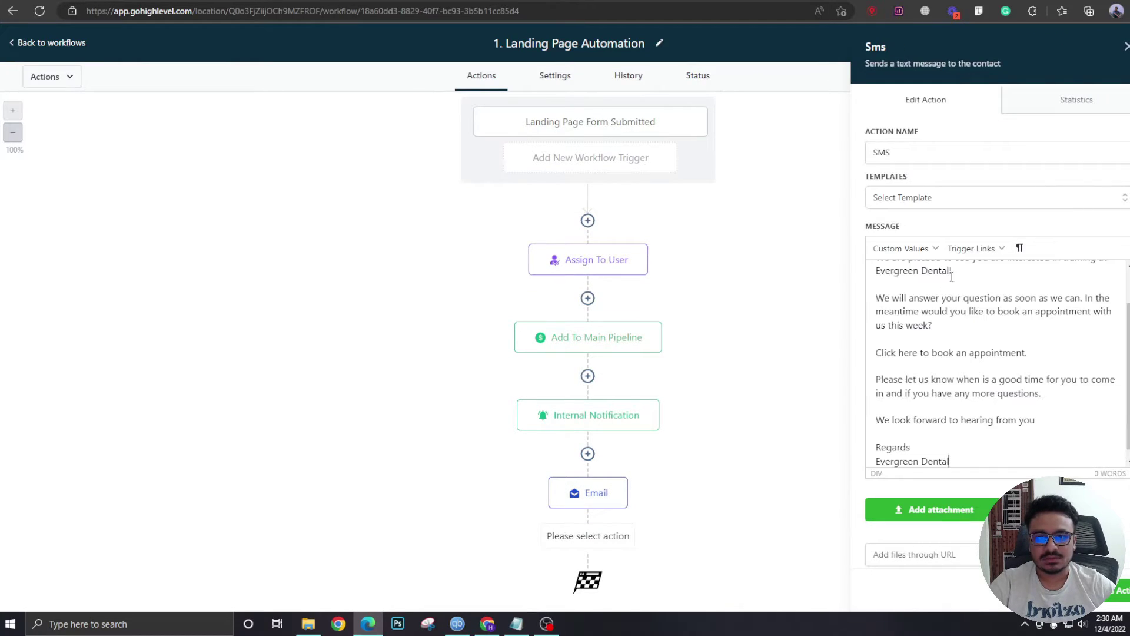
pyautogui.scroll(-1, 942, 388)
pyautogui.moveTo(1028, 342); pyautogui.dragTo(869, 355)
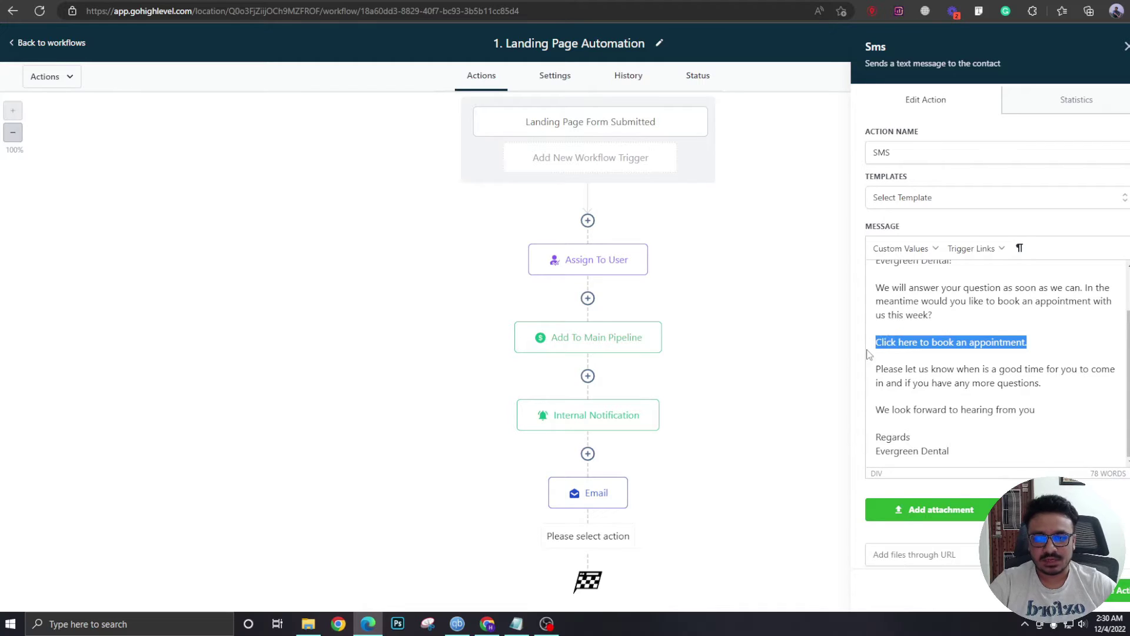
pyautogui.write('https://o')
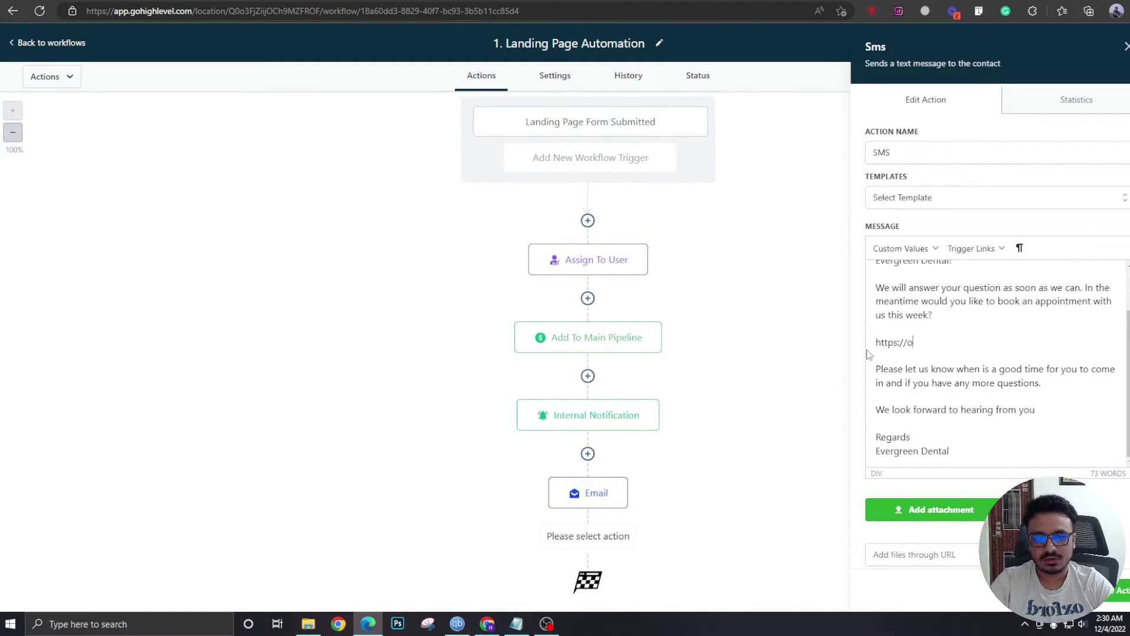
pyautogui.write('ffer.e')
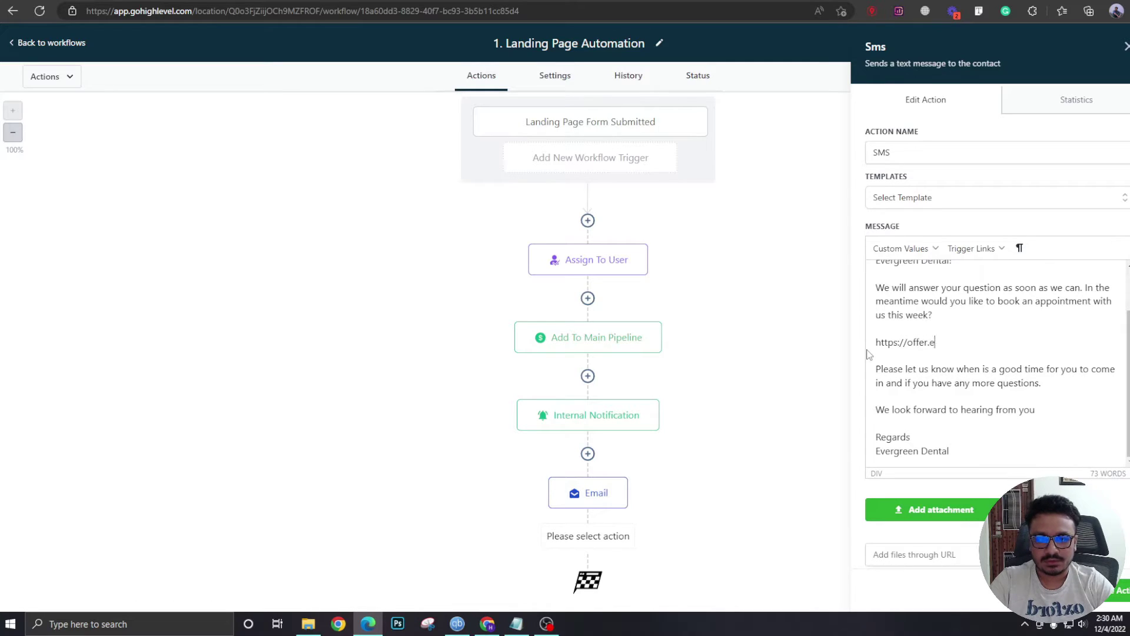
pyautogui.write('vergreendental.com')
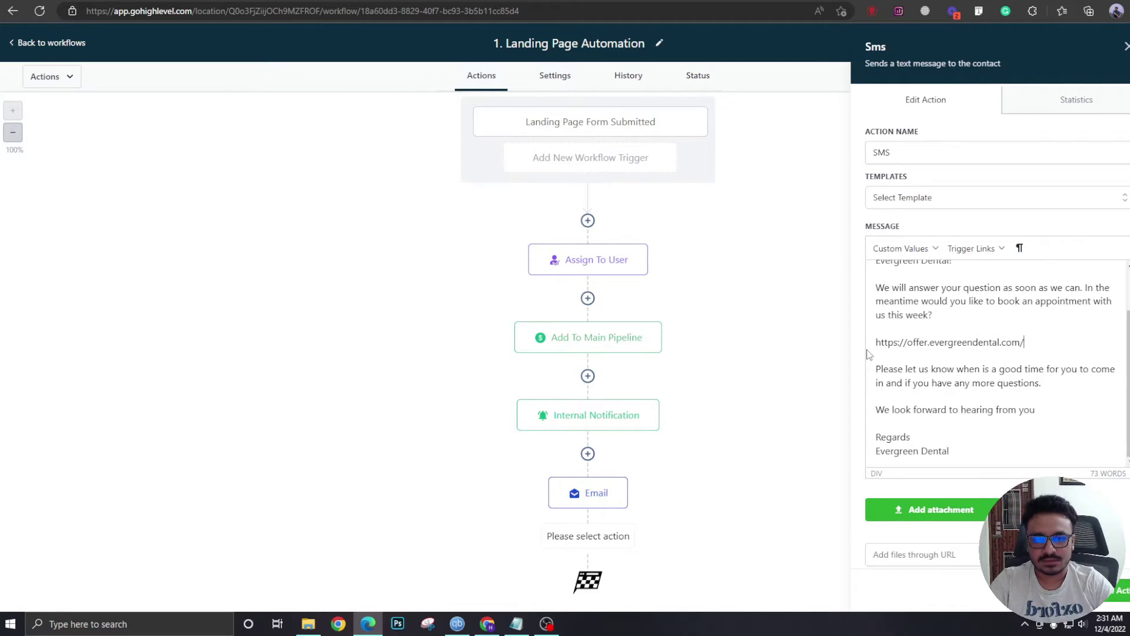
pyautogui.write('/bookking')
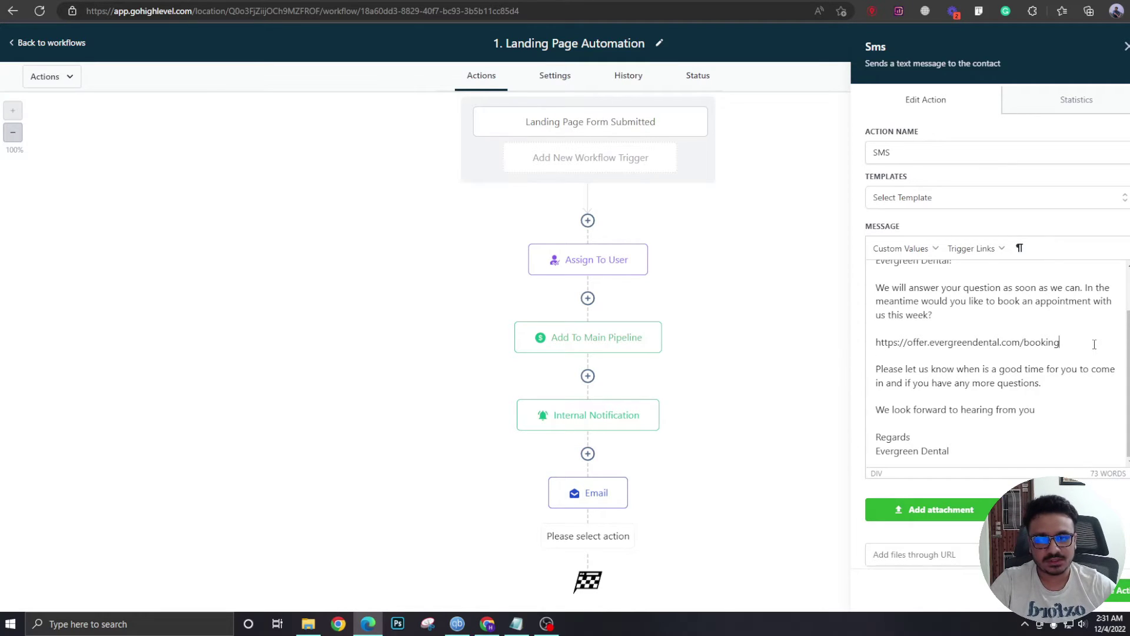
pyautogui.moveTo(1094, 345); pyautogui.dragTo(876, 342)
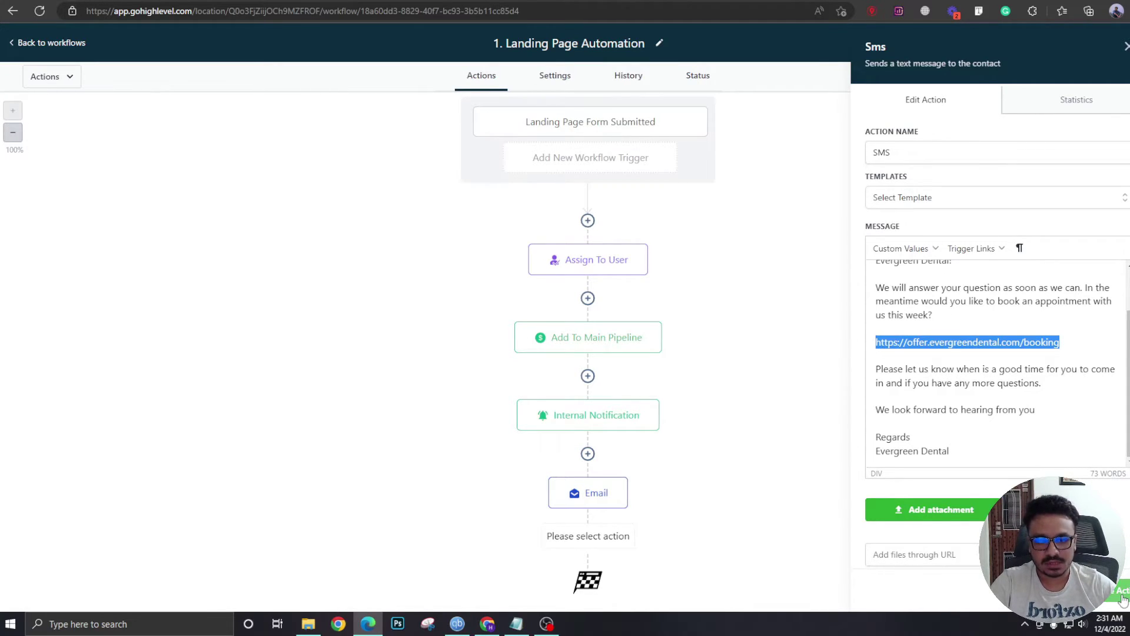
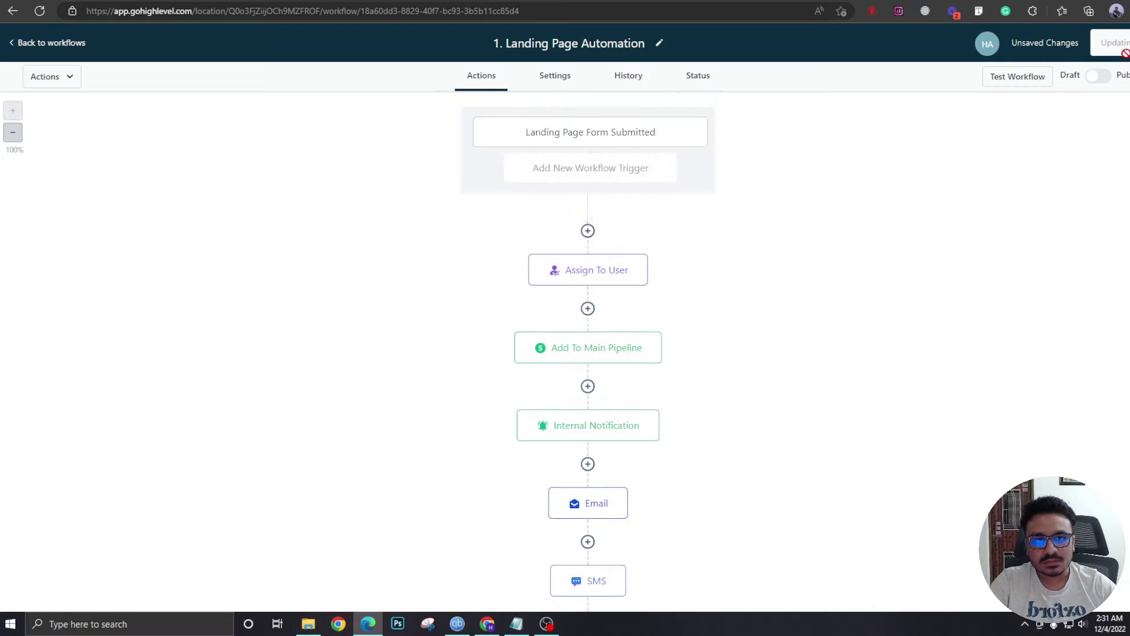
# Switch the Landing Page Automation workflow from Draft to Published.
pyautogui.click(1098, 76)
# Save the published workflow, return to the workflows list, and start a new workflow.
pyautogui.click(1118, 36)
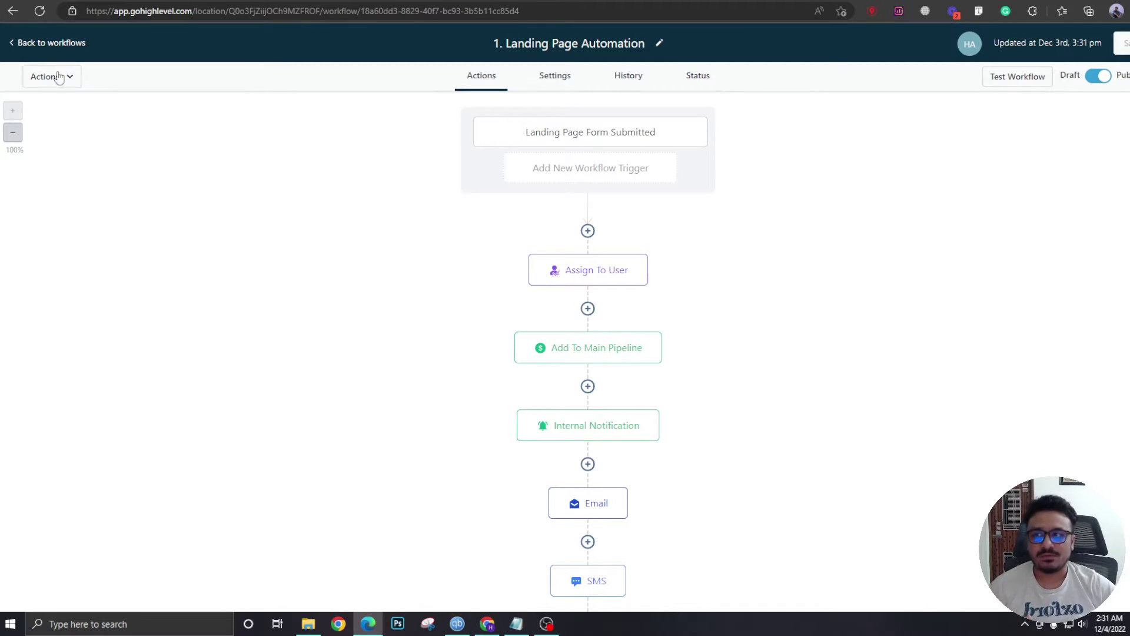
pyautogui.click(33, 44)
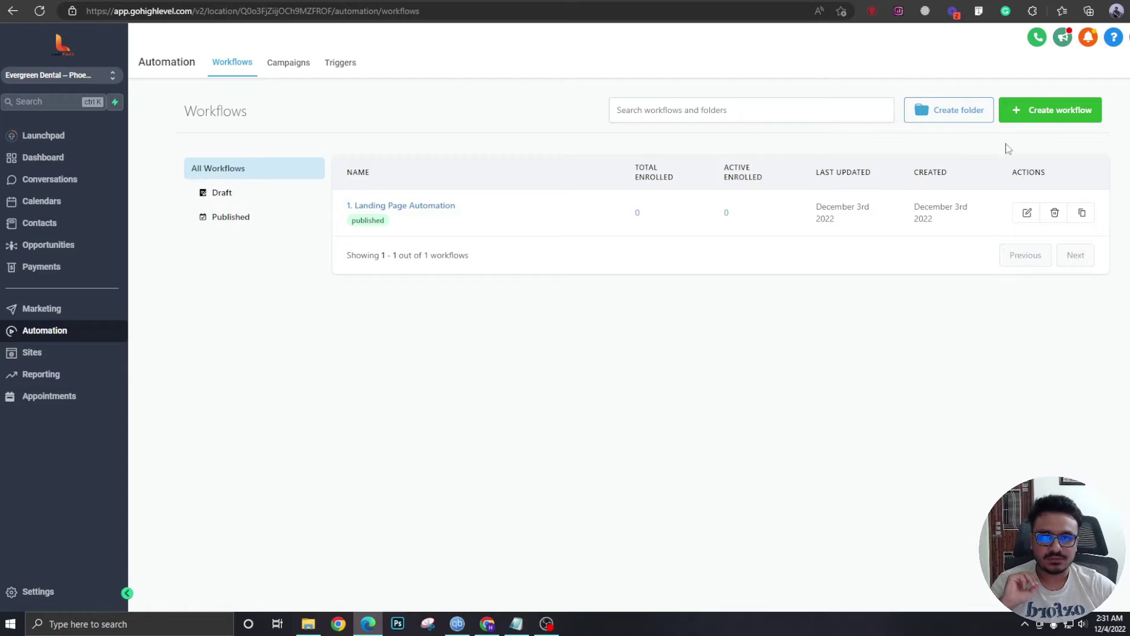
pyautogui.click(1019, 118)
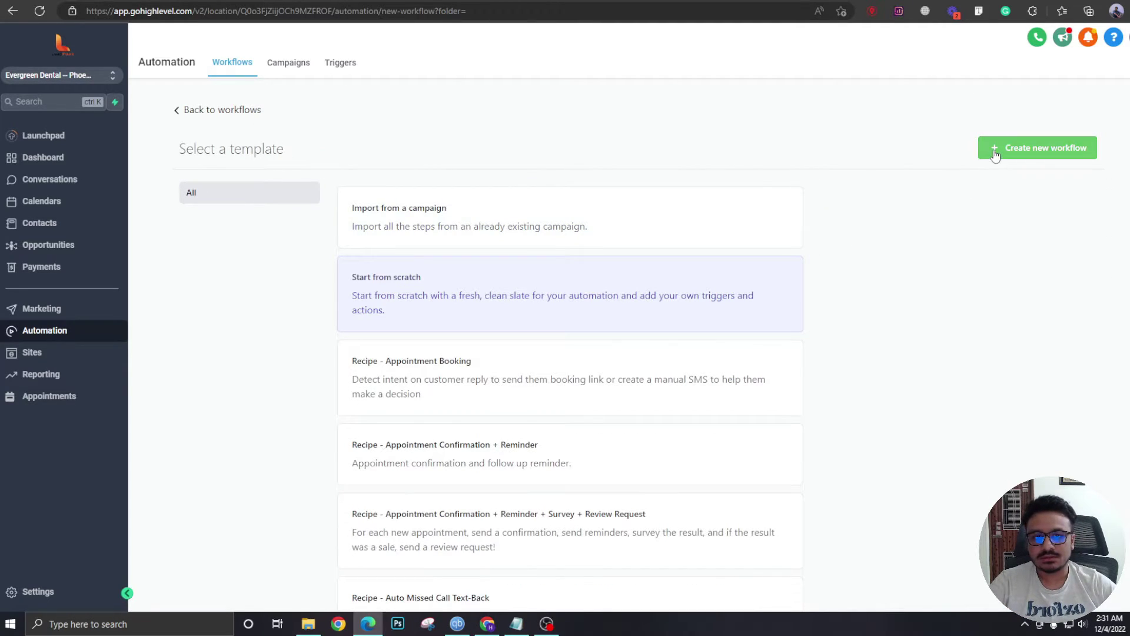
# Start a blank workflow from scratch named '2. Appointment Confirmation and Reminders'.
pyautogui.click(1042, 148)
pyautogui.tripleClick(555, 44)
pyautogui.write('2. Appointme')
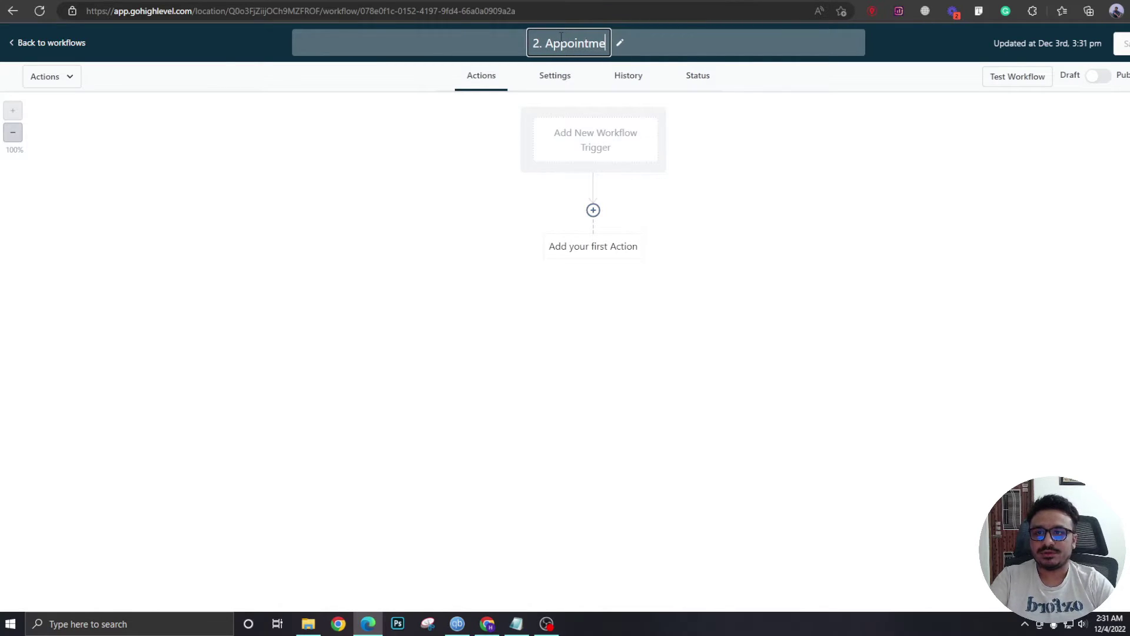
pyautogui.write('nt Confirmed and Reminders')
pyautogui.doubleClick(561, 40)
pyautogui.write('Con')
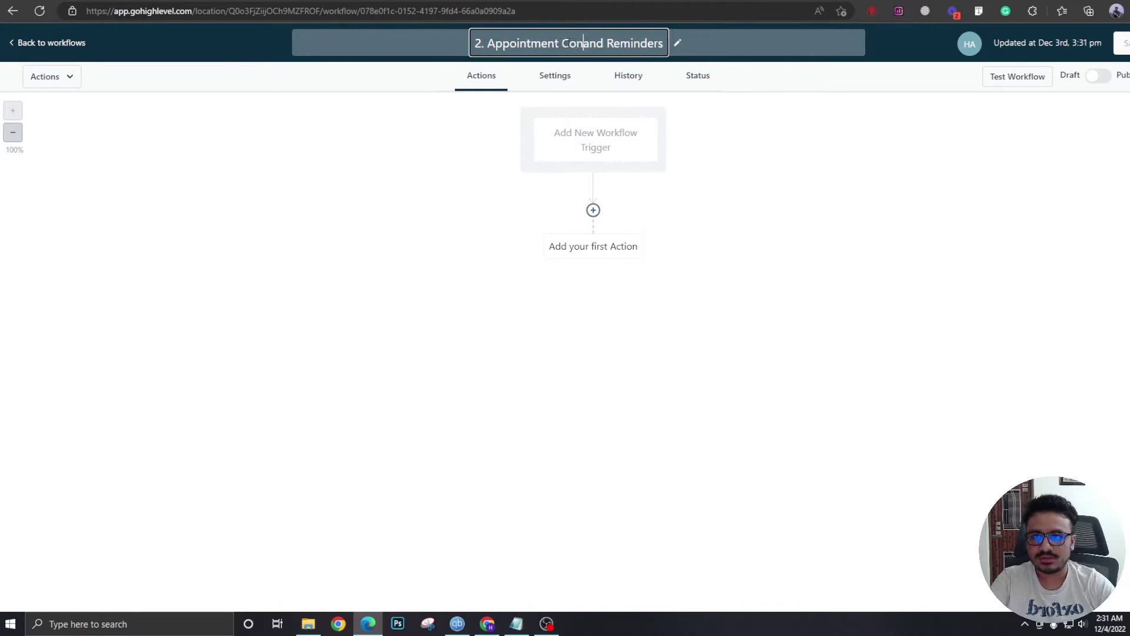
pyautogui.write('firmation')
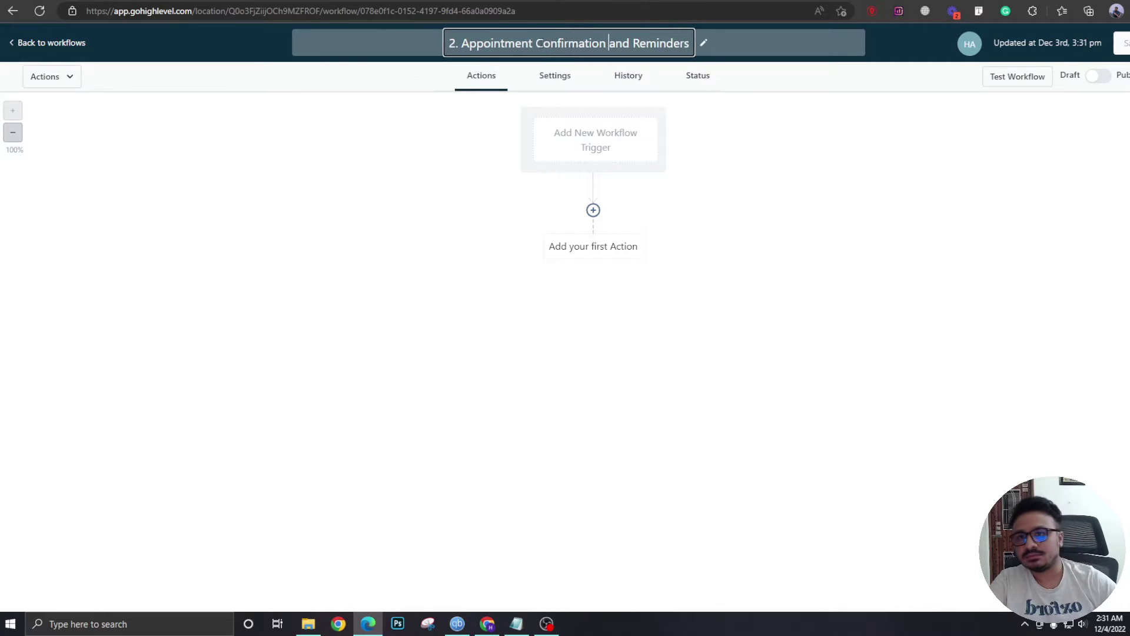
pyautogui.click(460, 206)
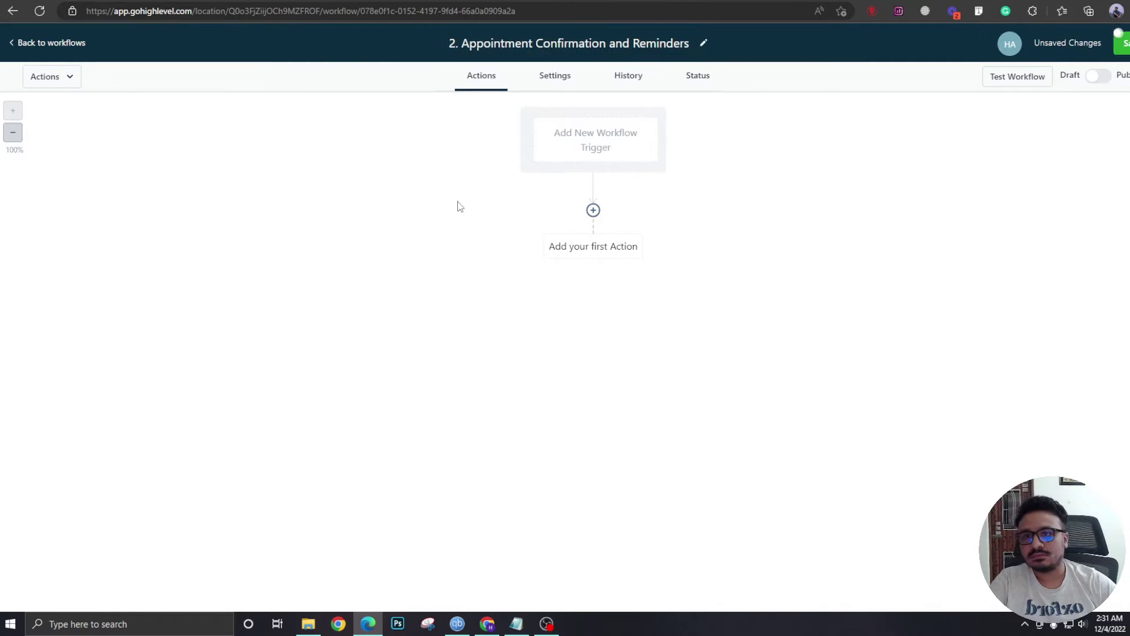
# Add a Customer Booked Appointment trigger and rename it 'Booked Appointment'.
pyautogui.click(621, 147)
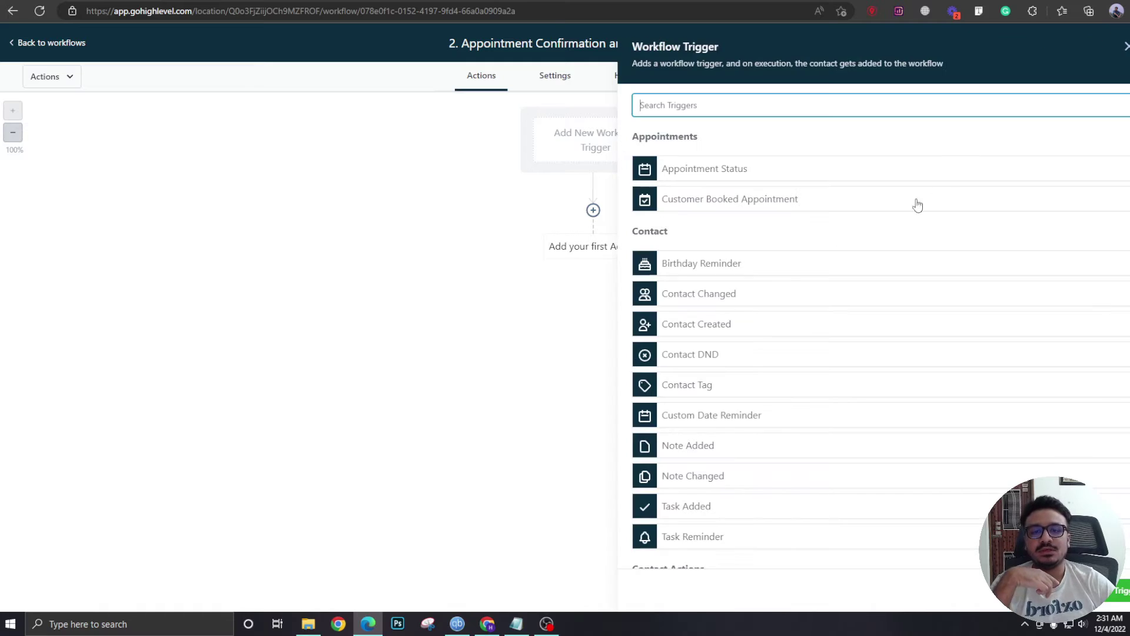
pyautogui.click(756, 197)
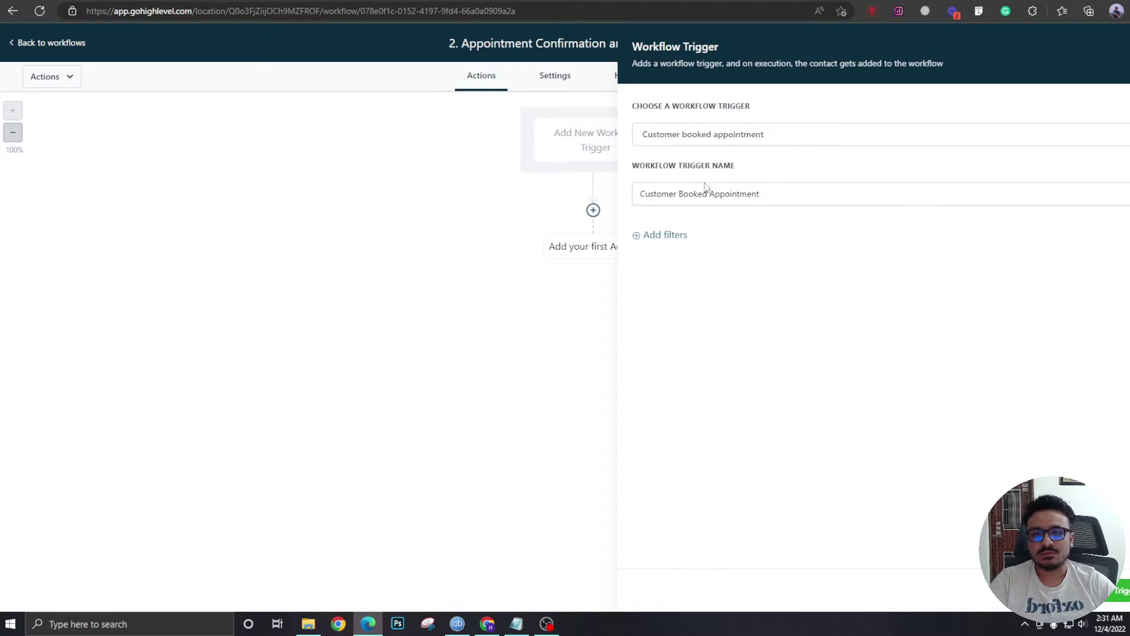
pyautogui.click(652, 197)
pyautogui.doubleClick(653, 197)
pyautogui.press('BackSpace')
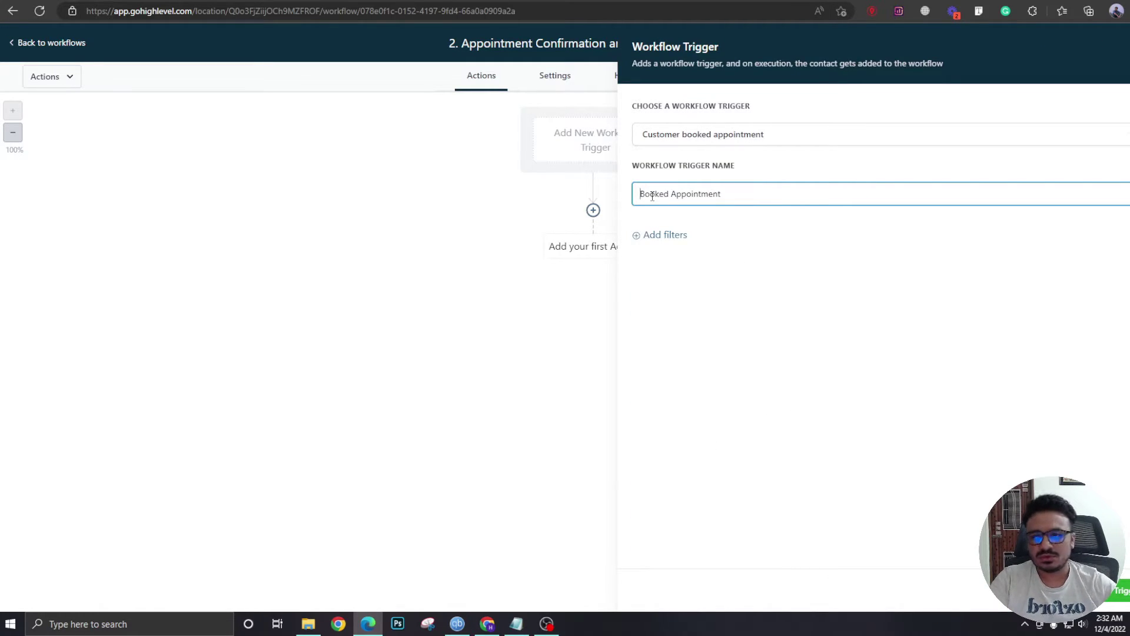
# Filter the trigger to the Dental Appointment Booking calendar and save it.
pyautogui.click(671, 238)
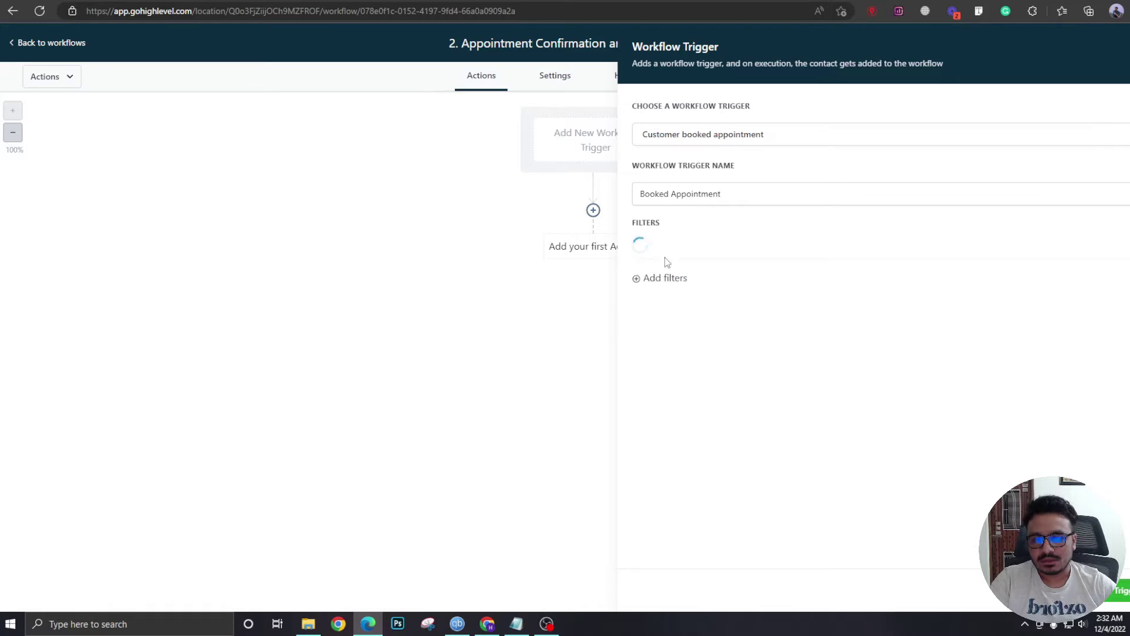
pyautogui.click(700, 254)
pyautogui.click(700, 357)
pyautogui.click(974, 252)
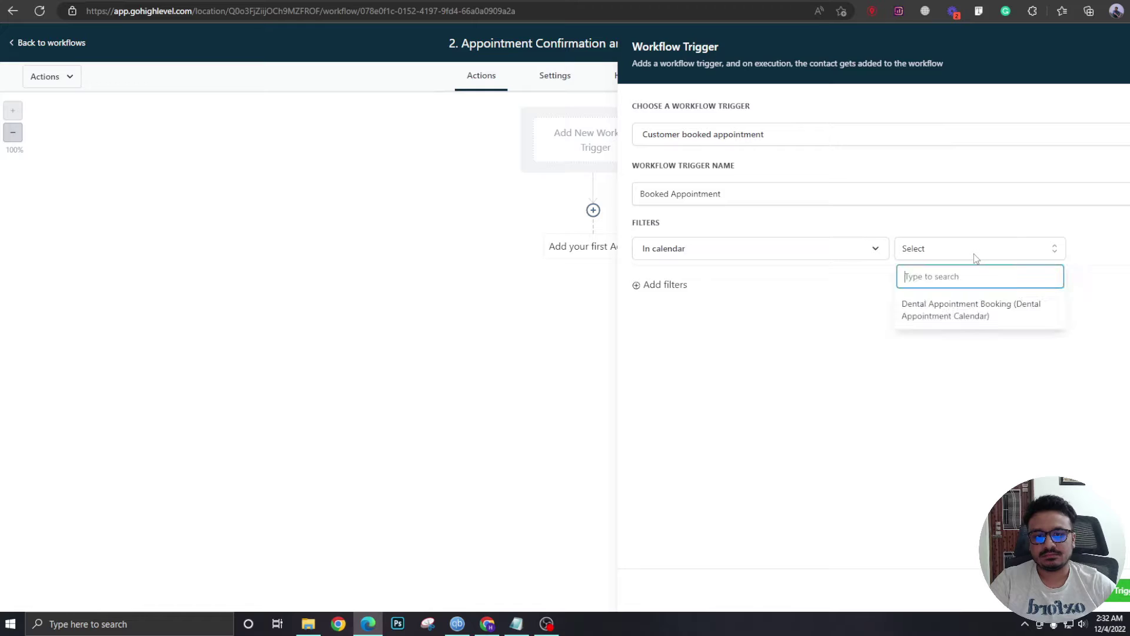
pyautogui.click(977, 318)
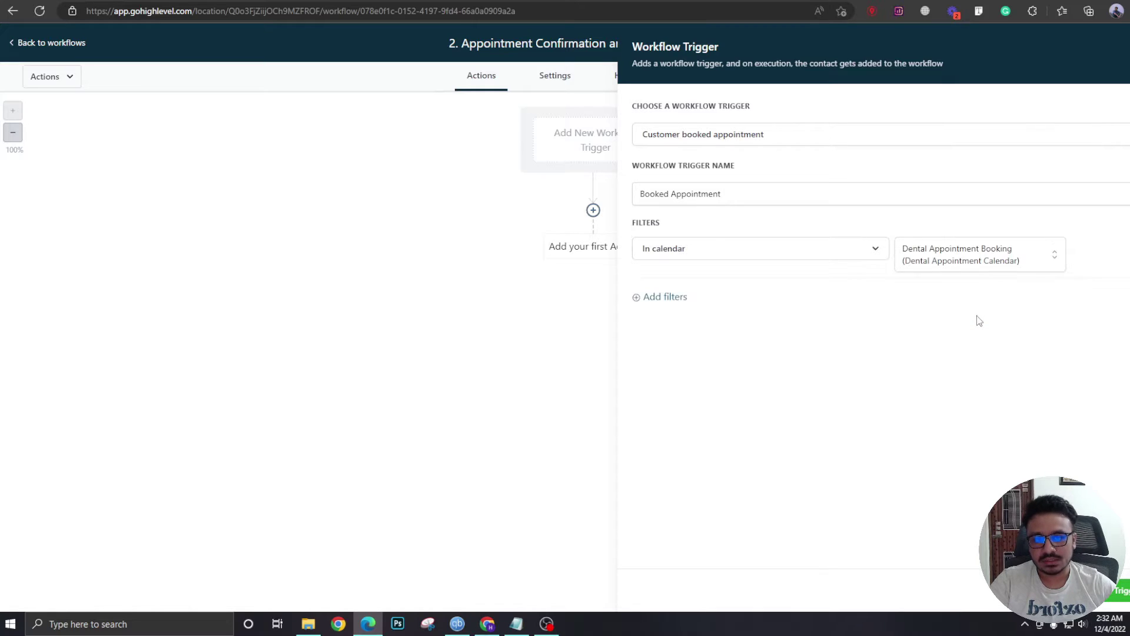
pyautogui.click(1117, 589)
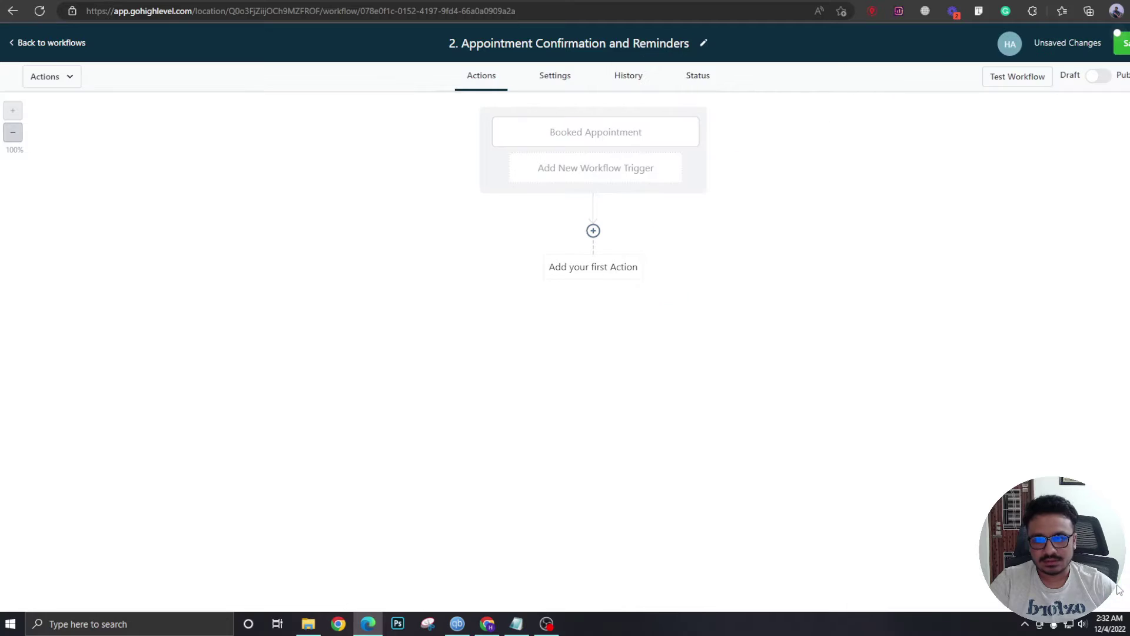
# Save the workflow and add an Assign To User action applied only to unassigned contacts.
pyautogui.click(1120, 41)
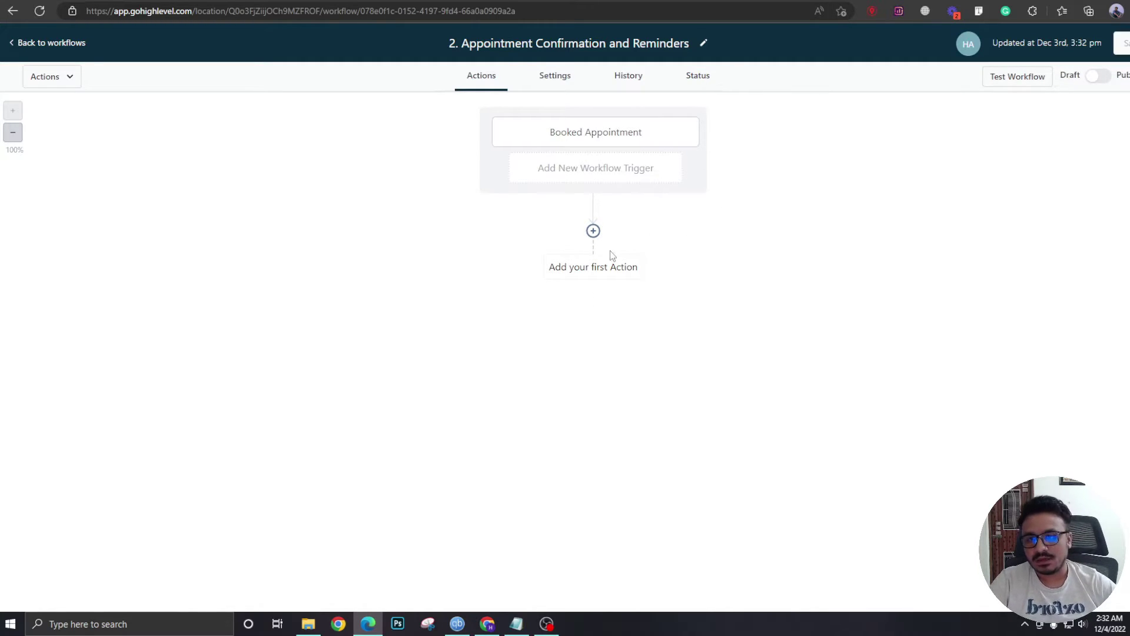
pyautogui.click(593, 231)
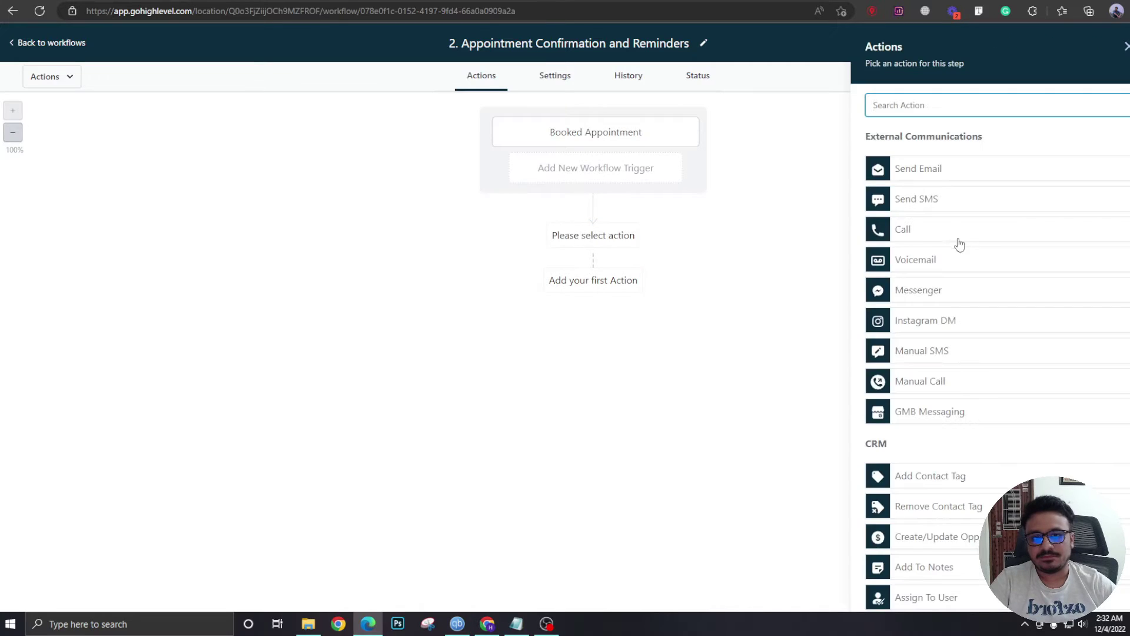
pyautogui.write('ass')
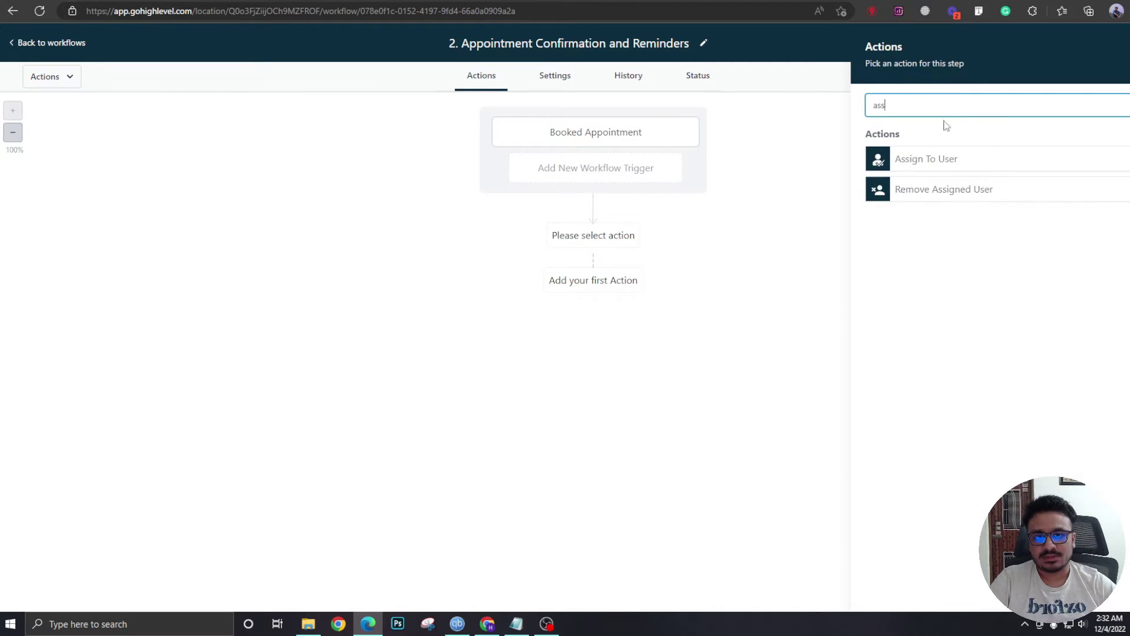
pyautogui.click(943, 159)
pyautogui.click(954, 199)
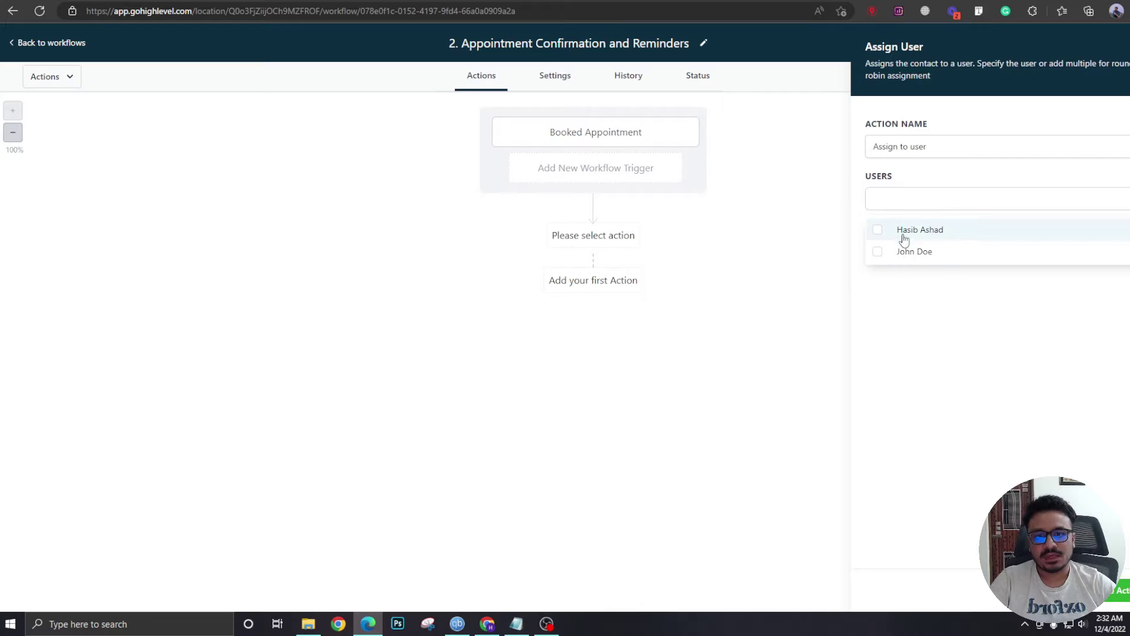
pyautogui.click(914, 251)
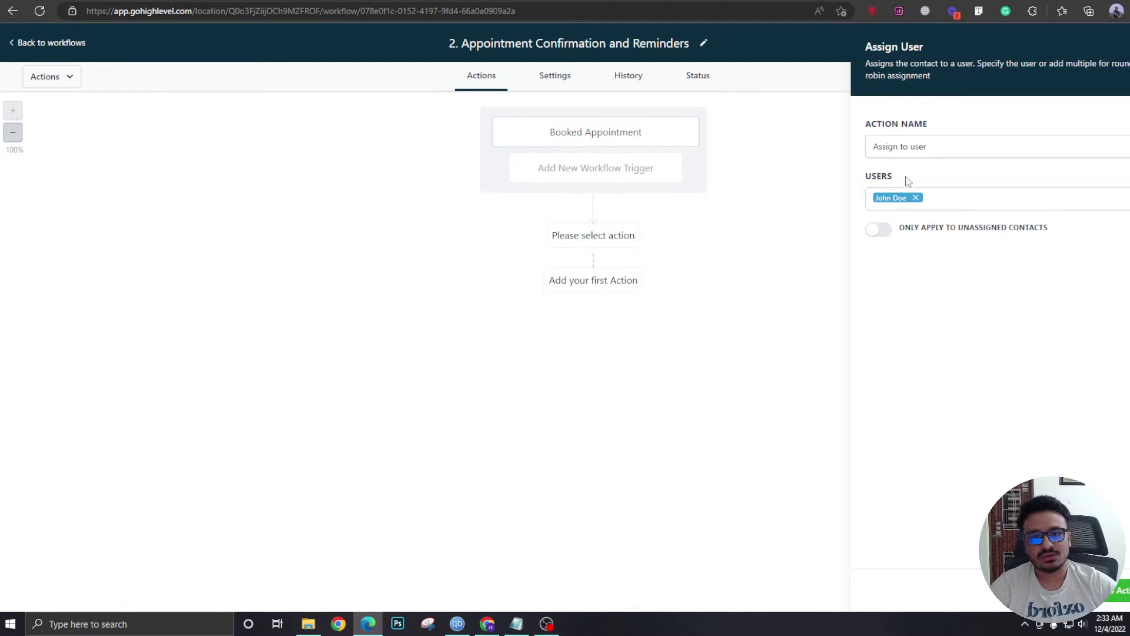
pyautogui.click(879, 235)
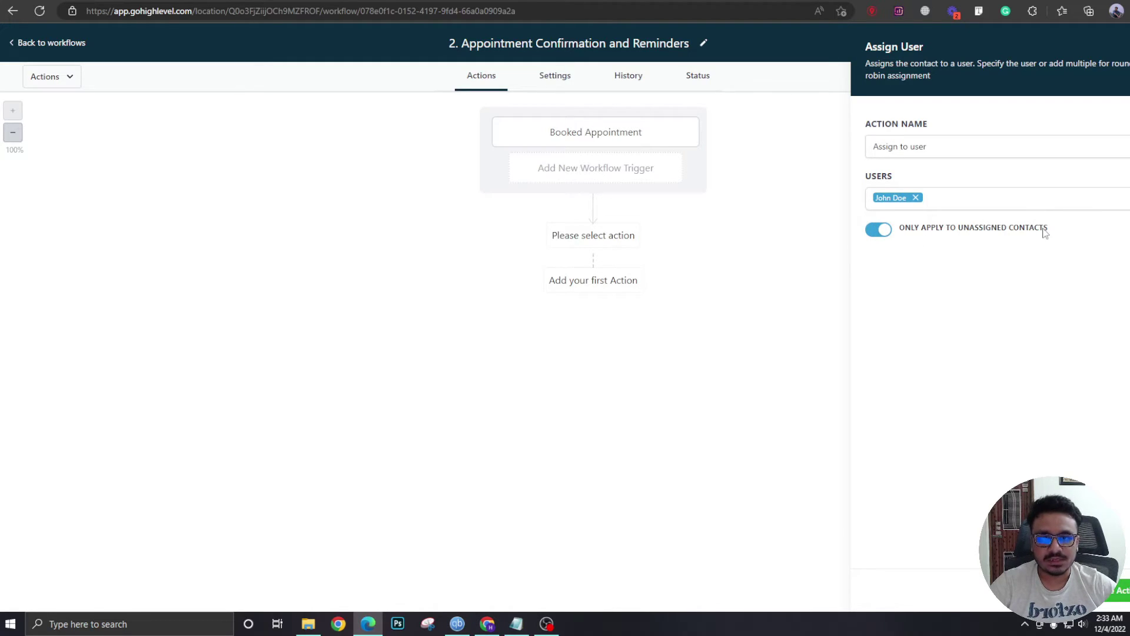
pyautogui.click(1123, 592)
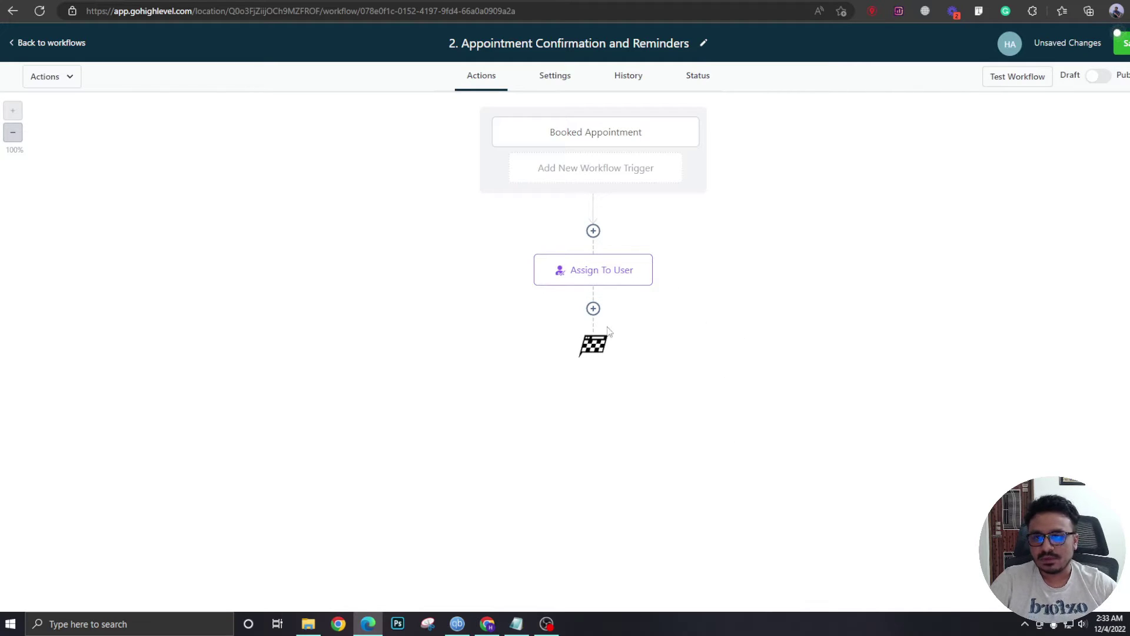
pyautogui.click(593, 309)
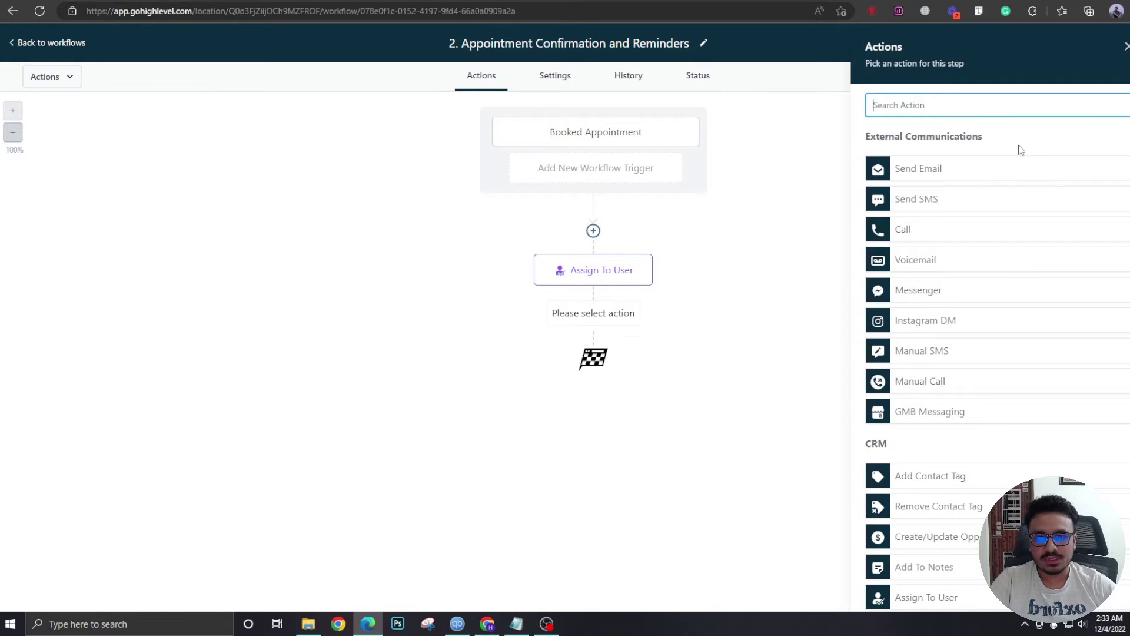
# Add a Create/Update Opportunity action in Main Pipeline at the Appointment Booked stage.
pyautogui.write('opp')
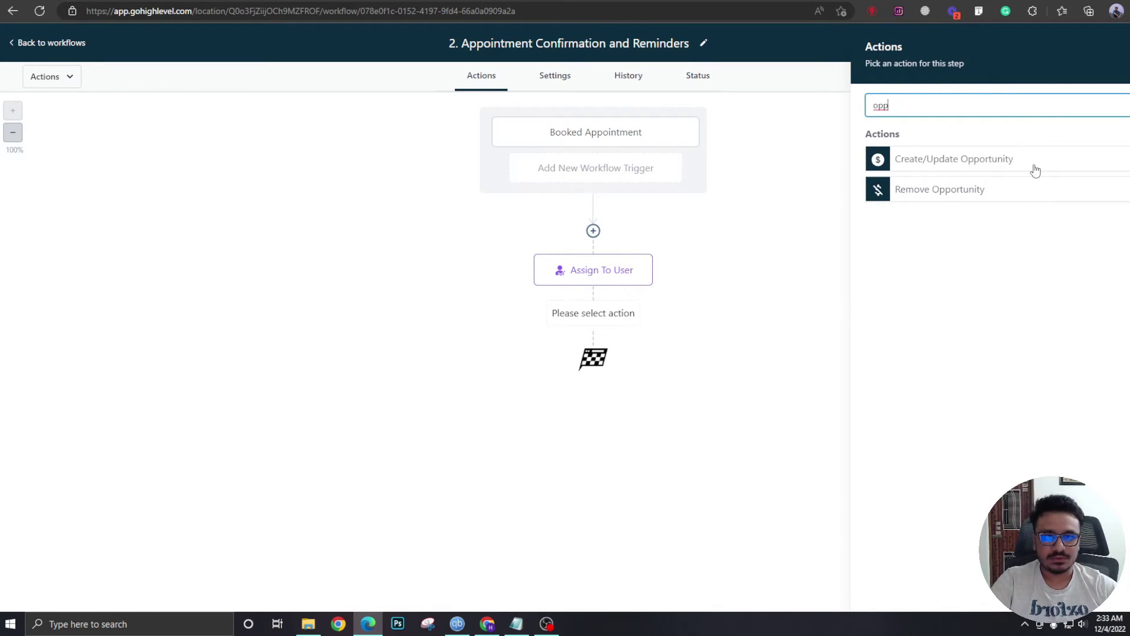
pyautogui.click(1032, 166)
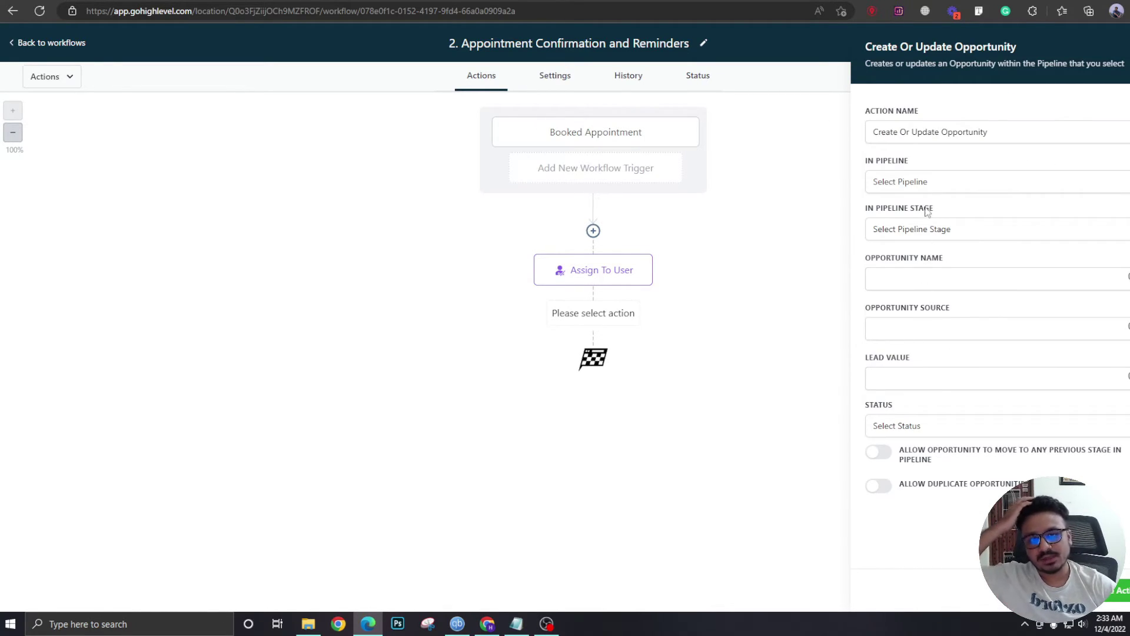
pyautogui.click(925, 188)
pyautogui.click(926, 235)
pyautogui.click(928, 241)
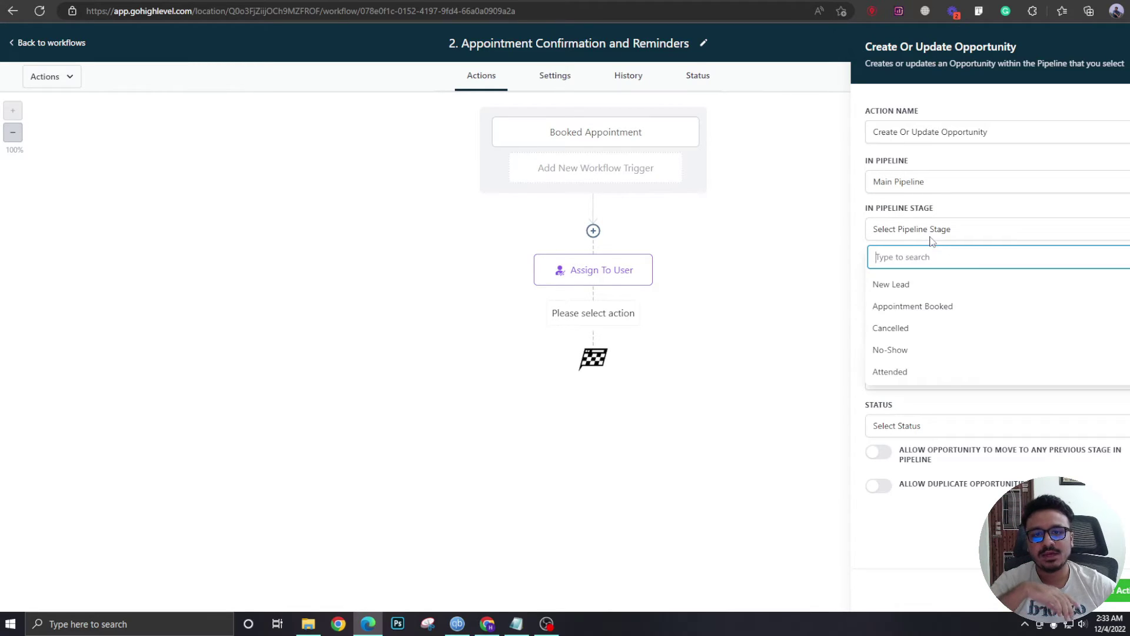
pyautogui.click(923, 306)
# Name the opportunity {{contact.name}}, set its status to open, and save the action.
pyautogui.click(1127, 327)
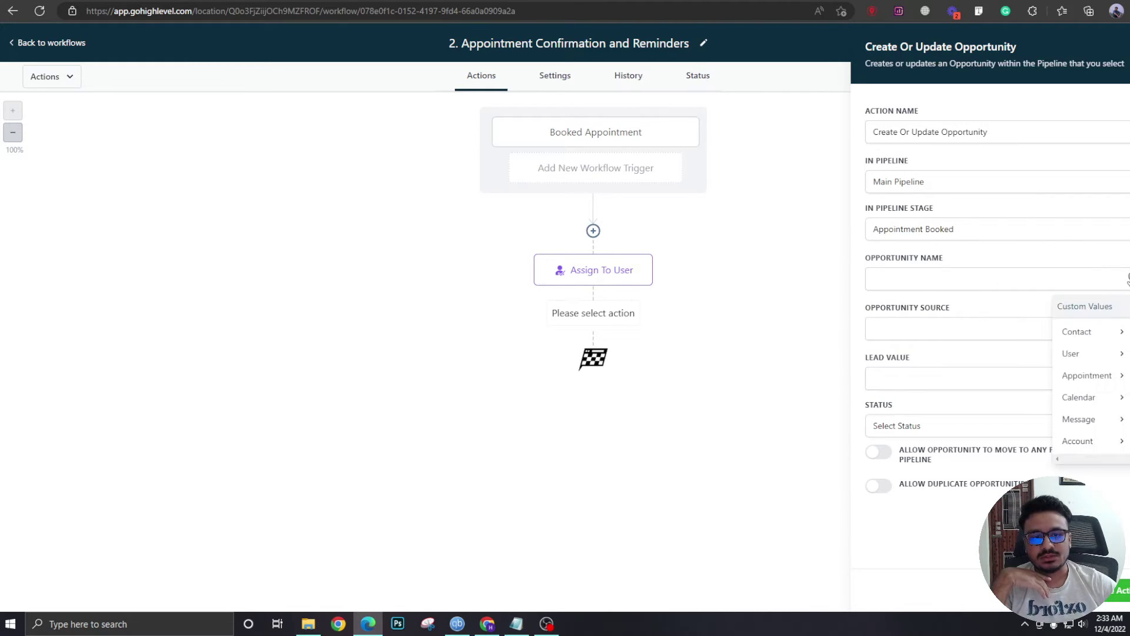
pyautogui.click(1095, 332)
pyautogui.click(1113, 334)
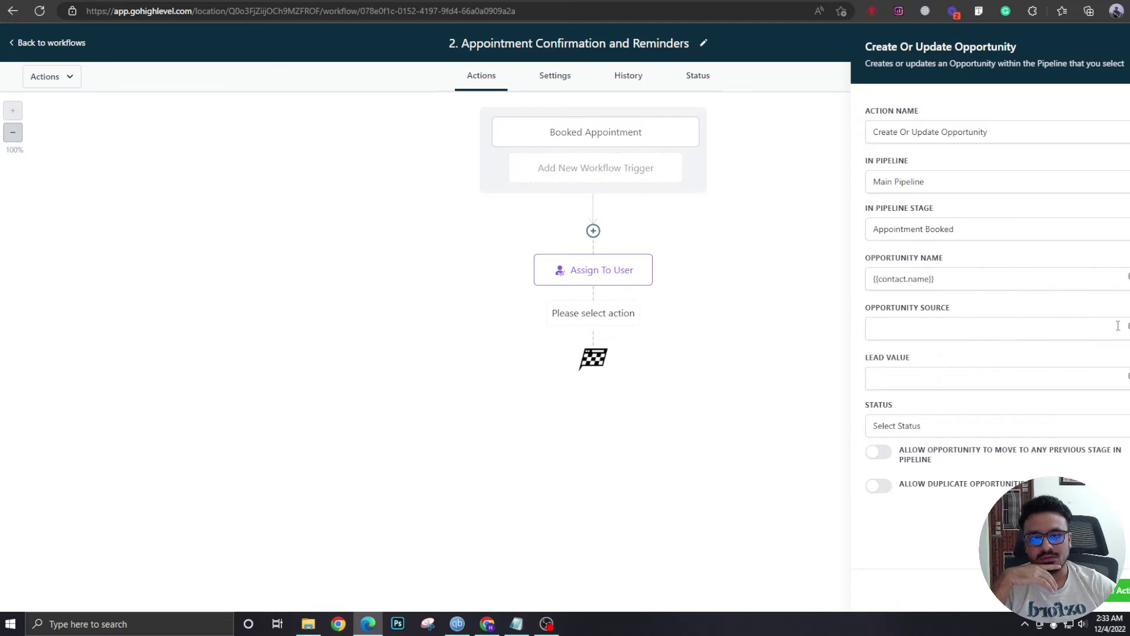
pyautogui.click(950, 430)
pyautogui.click(889, 455)
pyautogui.click(684, 425)
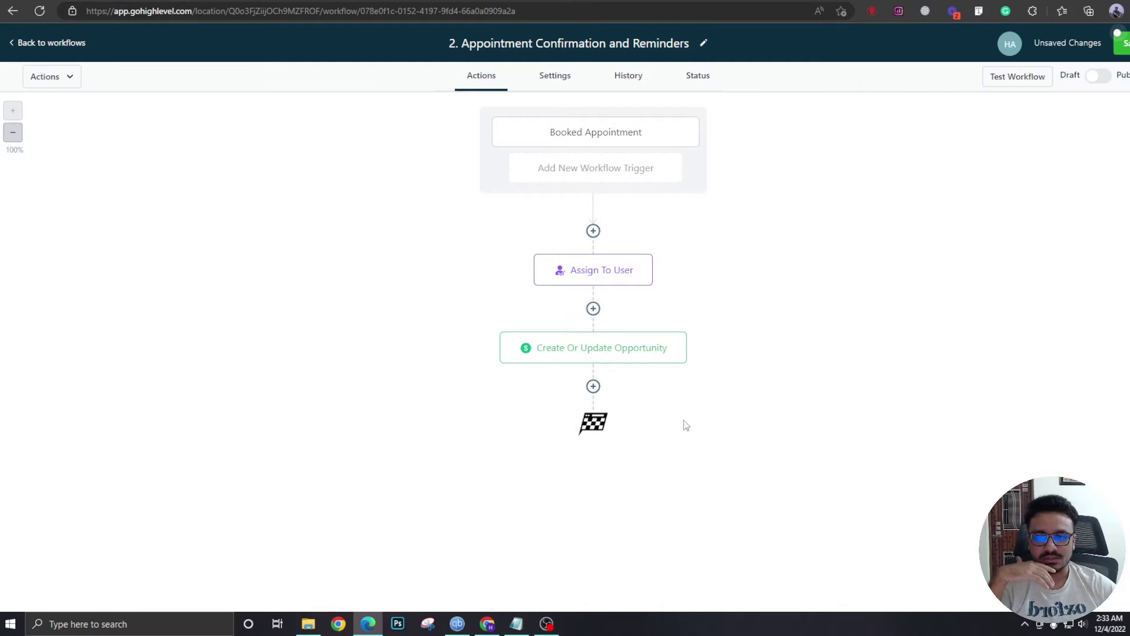
# Add a Send Email step with sender name and email from the user's custom values.
pyautogui.click(594, 387)
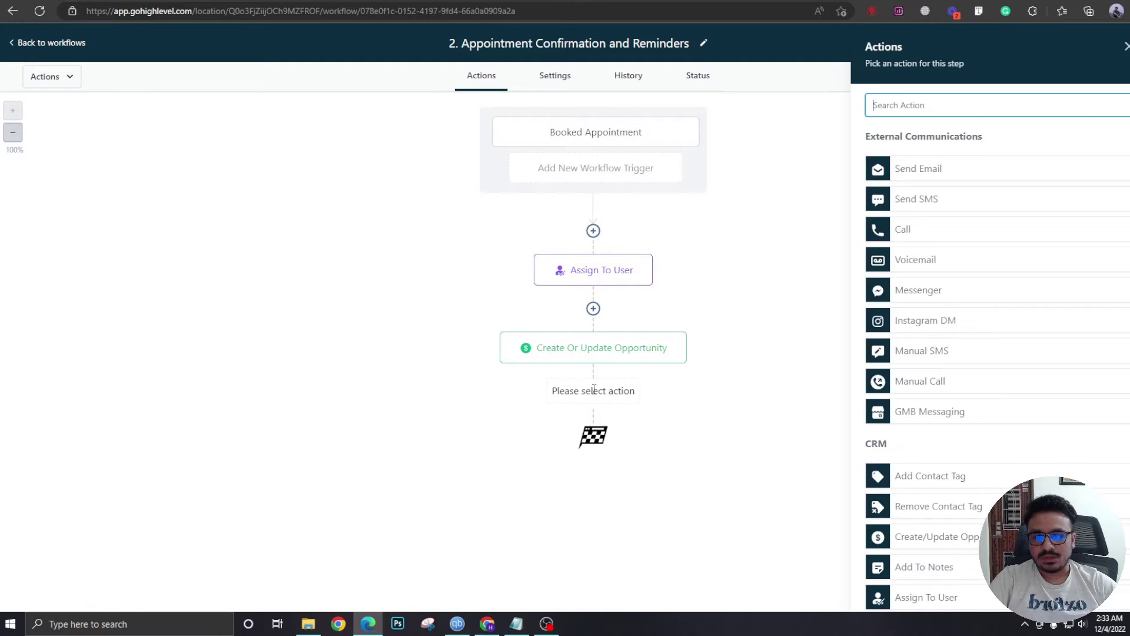
pyautogui.write('in')
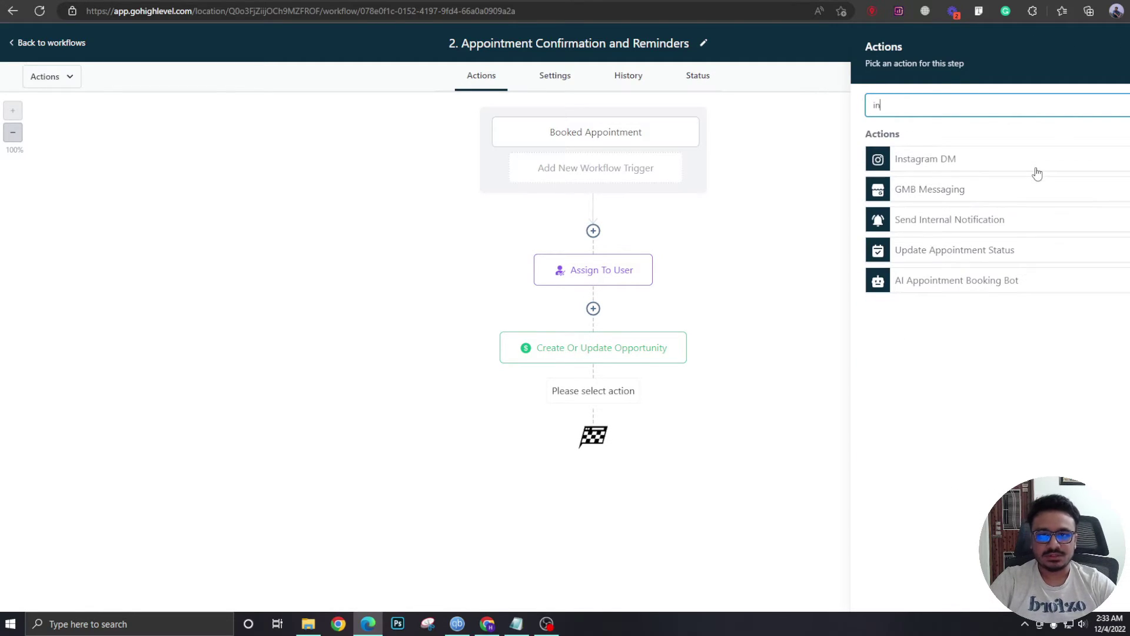
pyautogui.press('BackSpace')
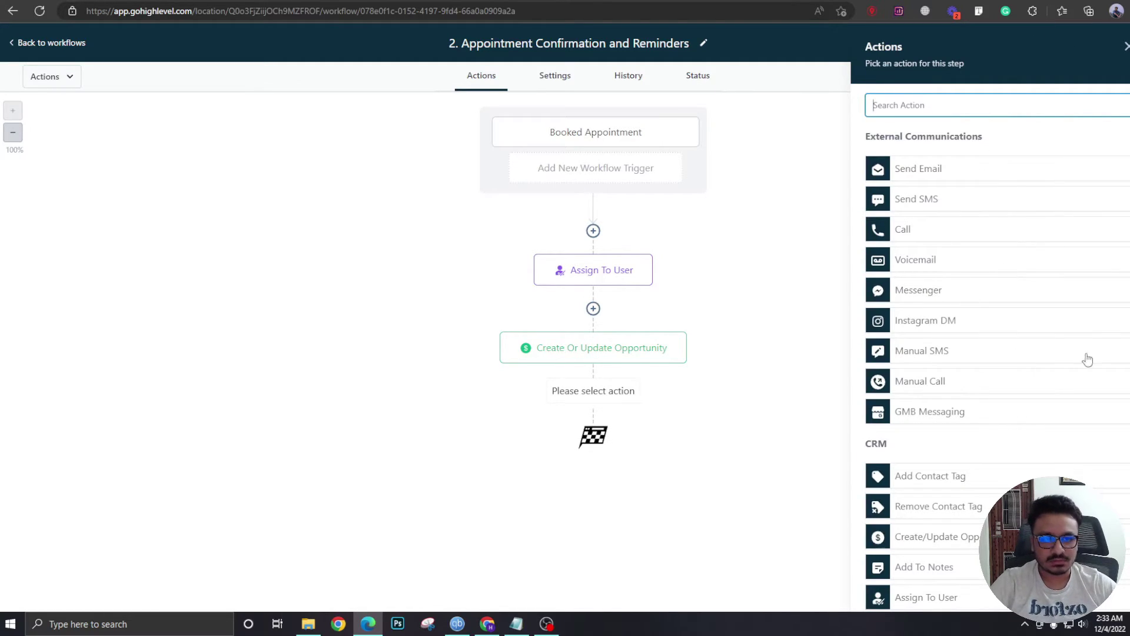
pyautogui.scroll(-3, 949, 275)
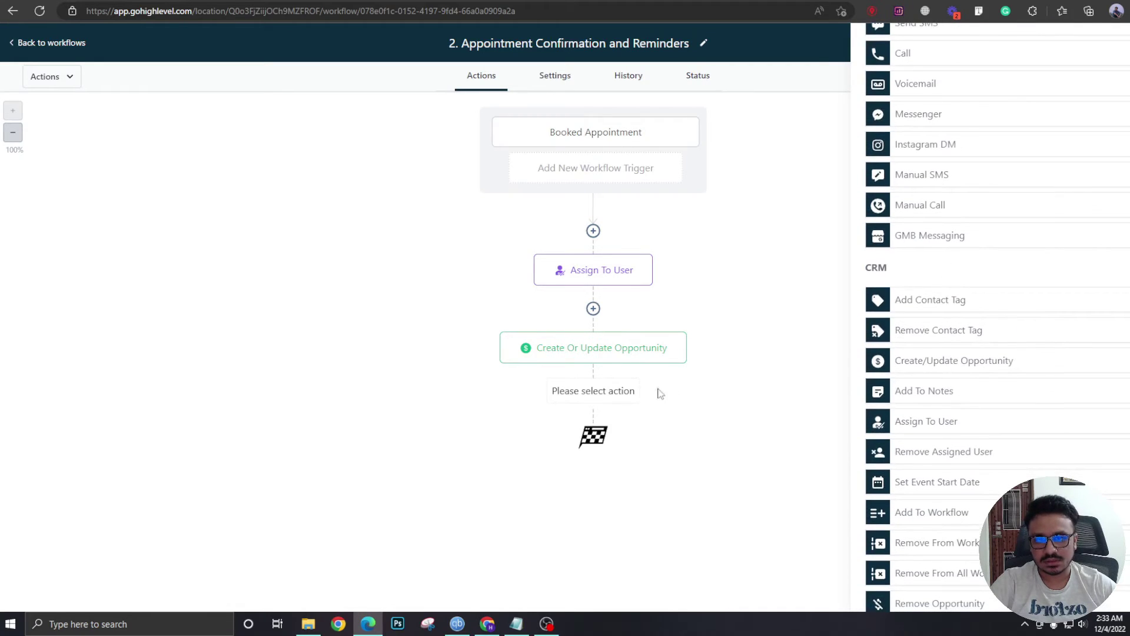
pyautogui.scroll(3, 936, 292)
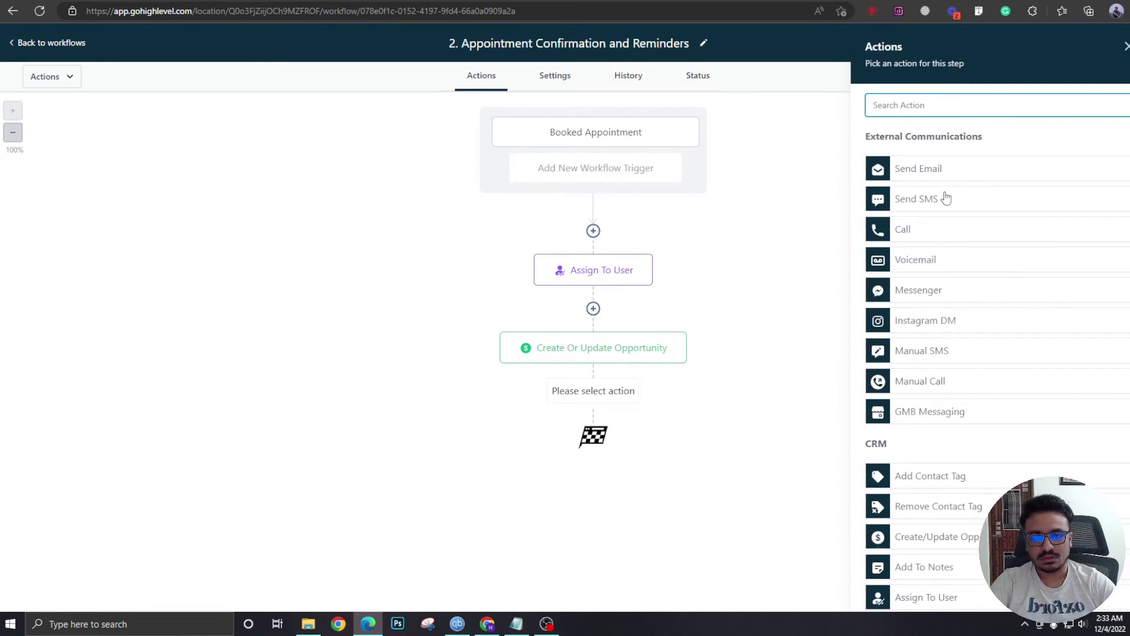
pyautogui.click(974, 170)
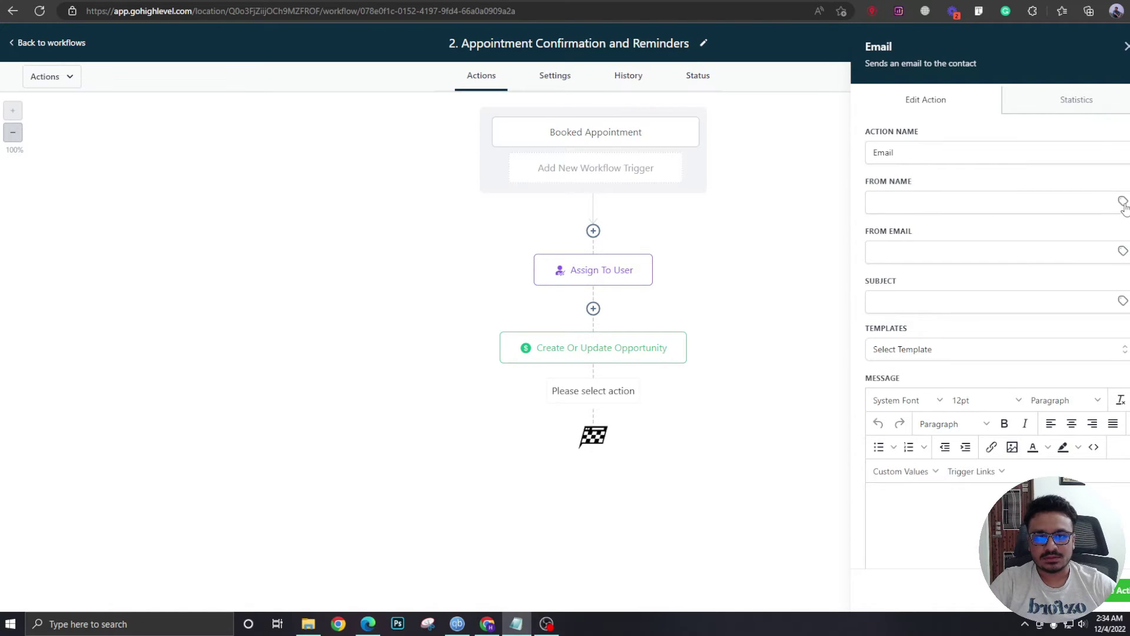
pyautogui.click(1123, 202)
pyautogui.click(1080, 277)
pyautogui.click(1059, 255)
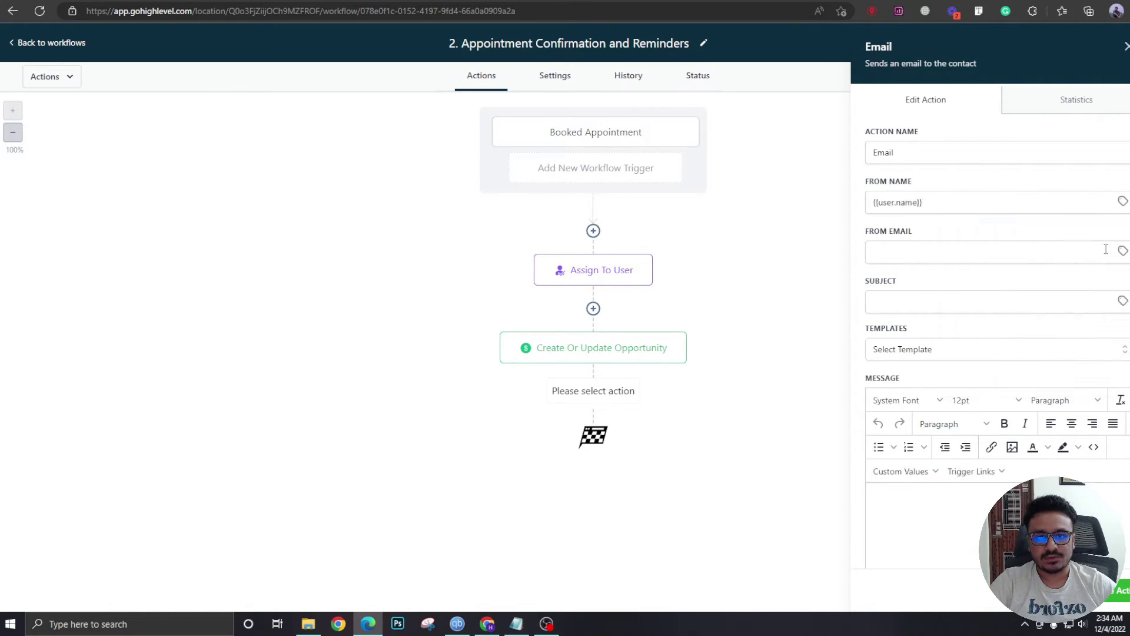
pyautogui.click(1123, 252)
pyautogui.click(1089, 327)
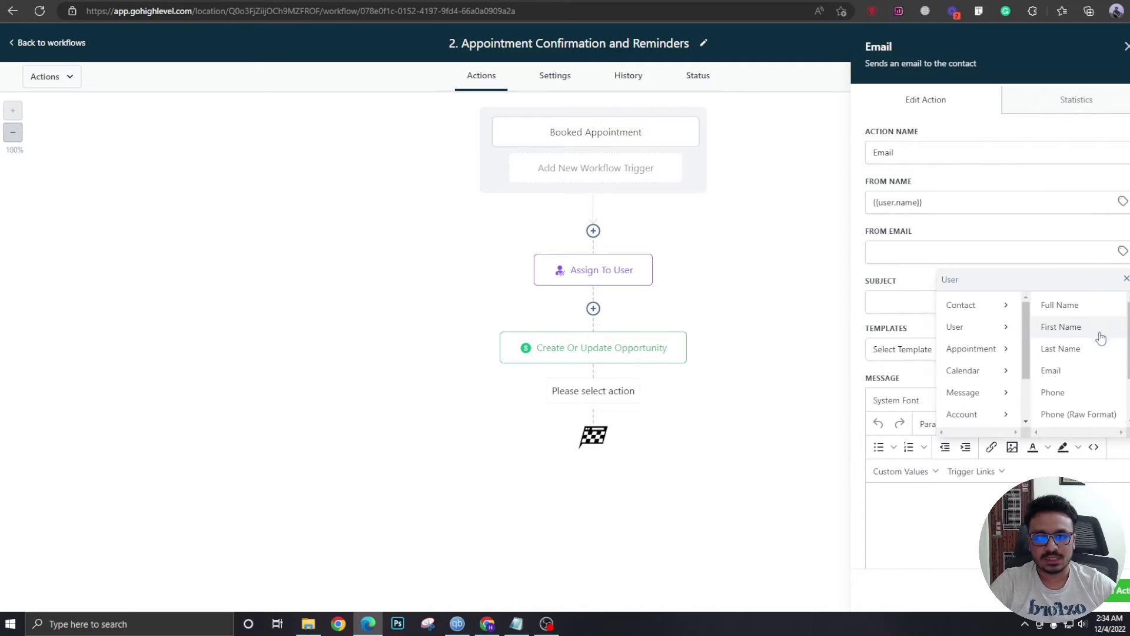
pyautogui.click(1083, 369)
# Paste the 'Booking confirmation!' subject and message, insert the appointment start date time, and save.
pyautogui.click(919, 299)
pyautogui.write('Booking confirmation')
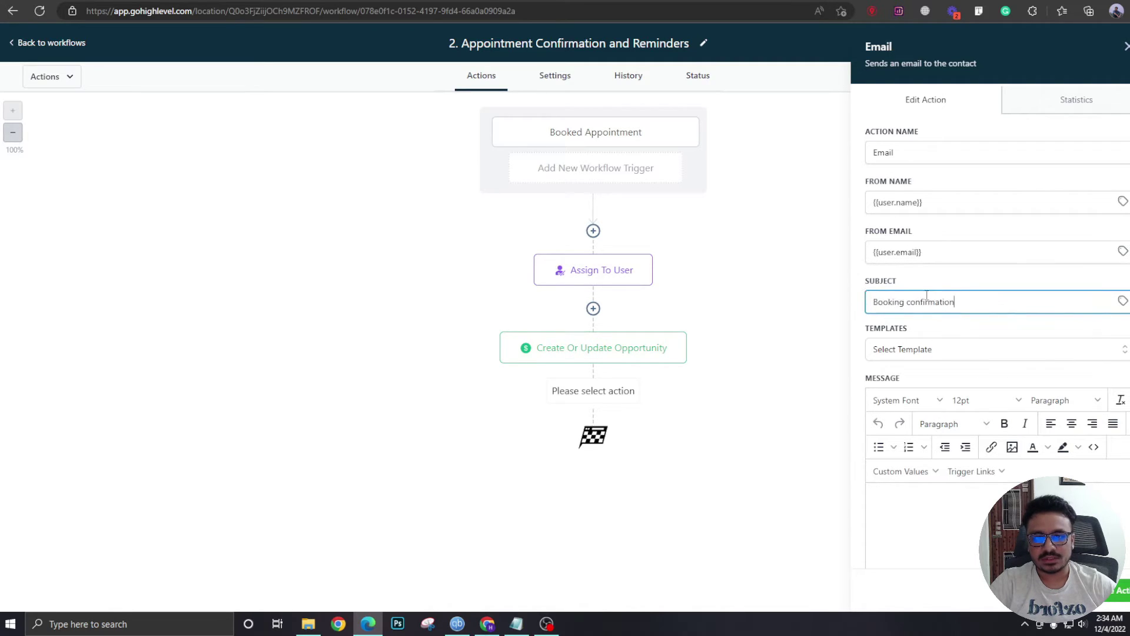
pyautogui.scroll(-3, 958, 303)
pyautogui.click(972, 304)
pyautogui.write('Hi {{contact.first_name}},  Your booking is confirmed on {{appointment.start_time}}. See you soon!  Evergreen Dental')
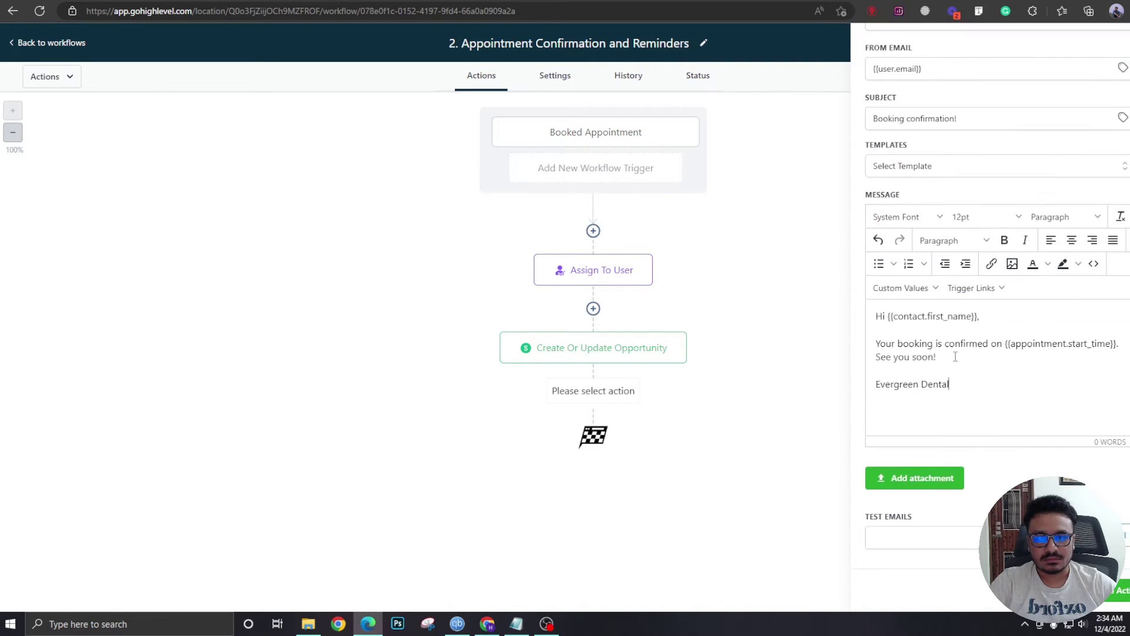
pyautogui.moveTo(1006, 346); pyautogui.dragTo(1121, 343)
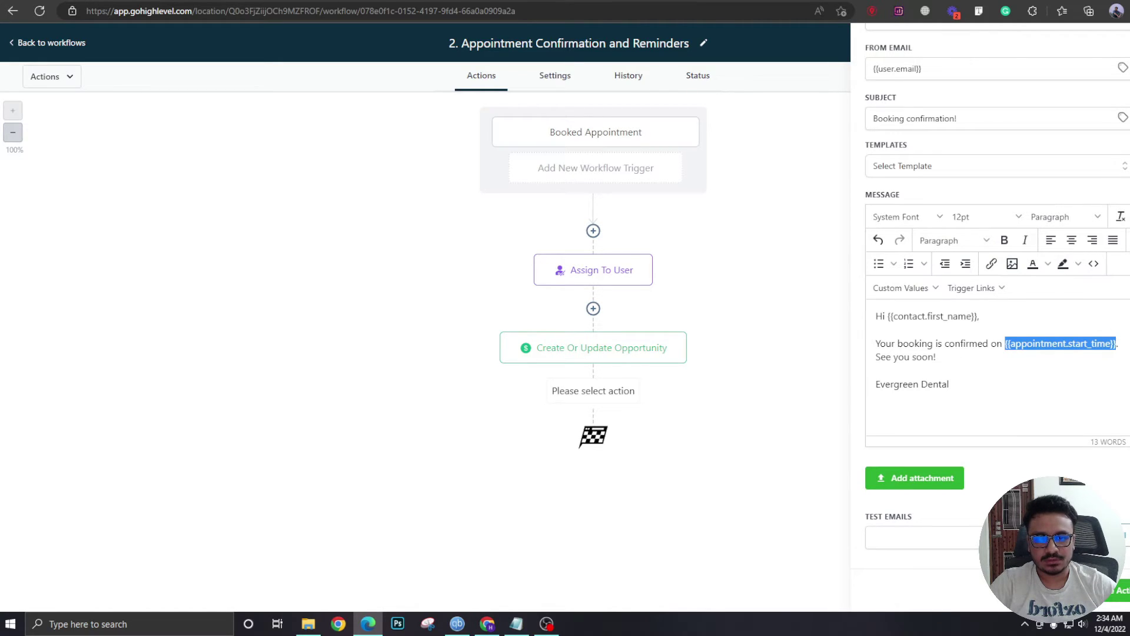
pyautogui.press('BackSpace')
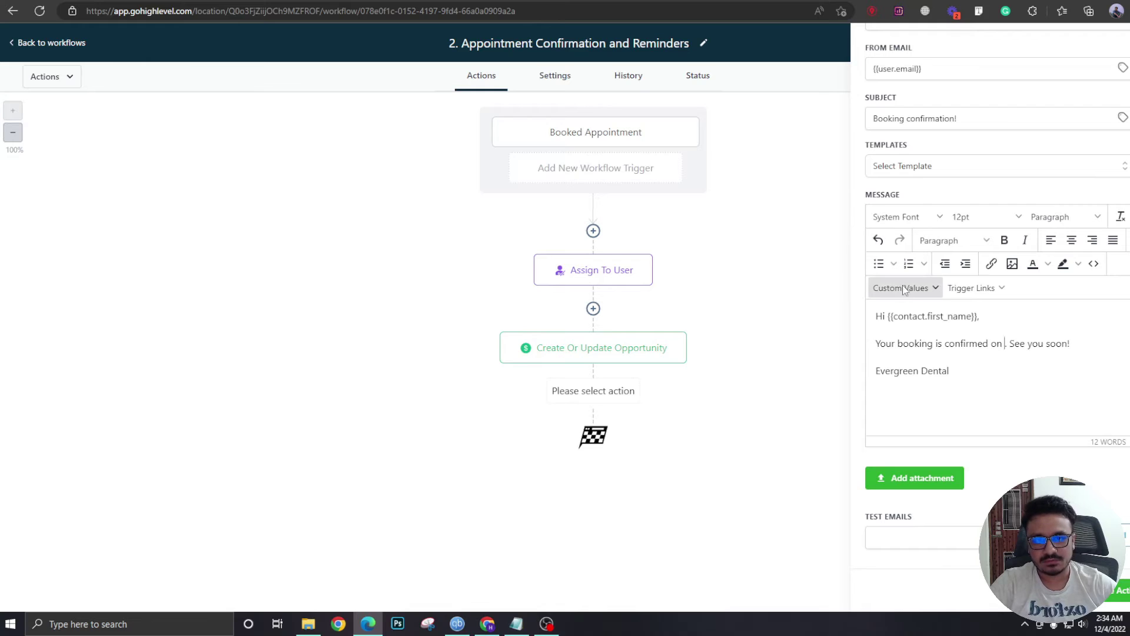
pyautogui.click(907, 289)
pyautogui.moveTo(928, 311)
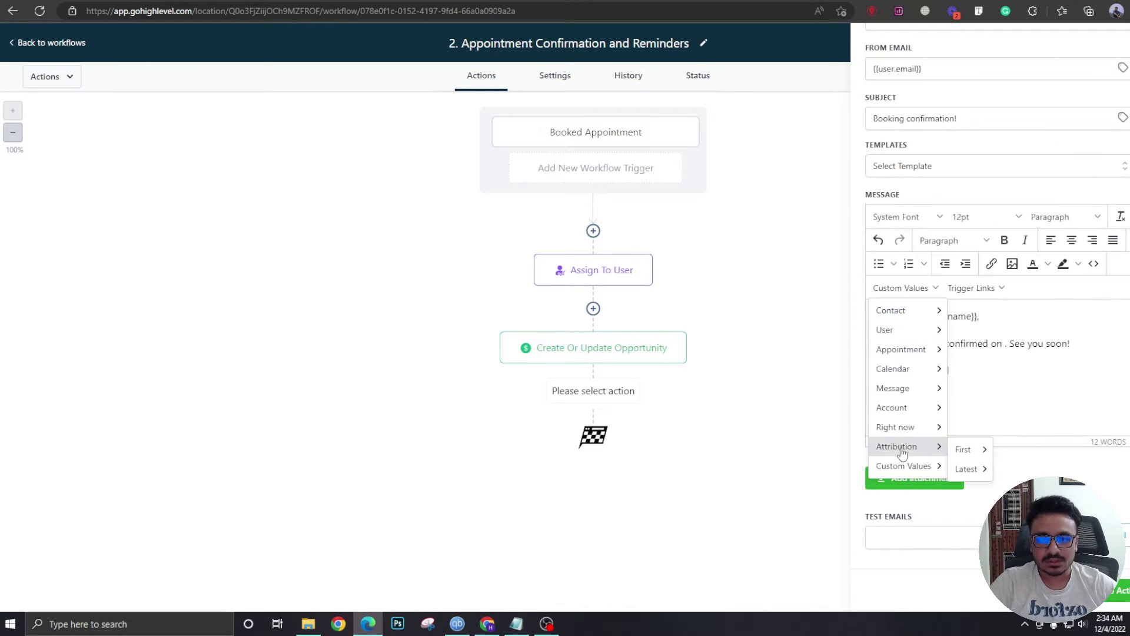
pyautogui.moveTo(922, 359)
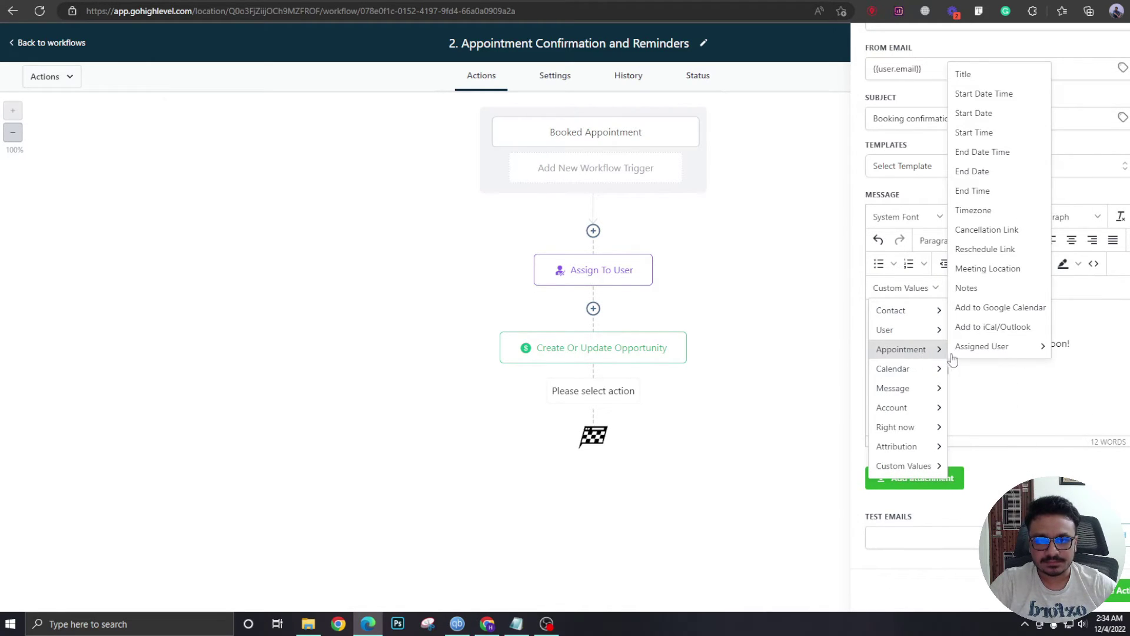
pyautogui.click(997, 95)
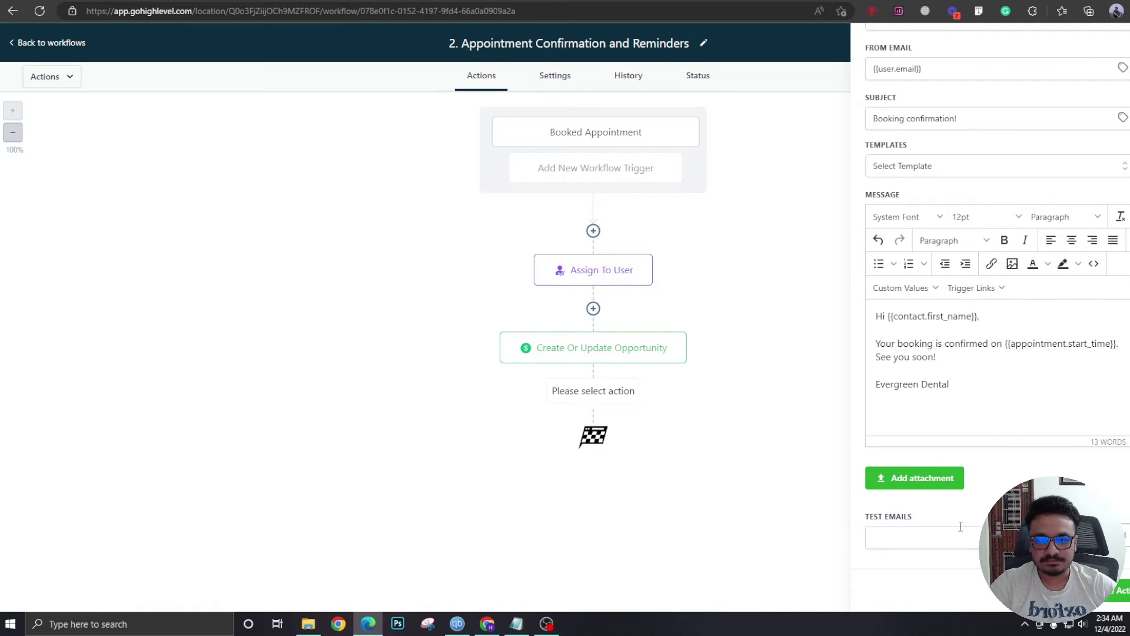
pyautogui.click(1119, 594)
# Rename the email step to 'Confirmation Email'.
pyautogui.click(602, 420)
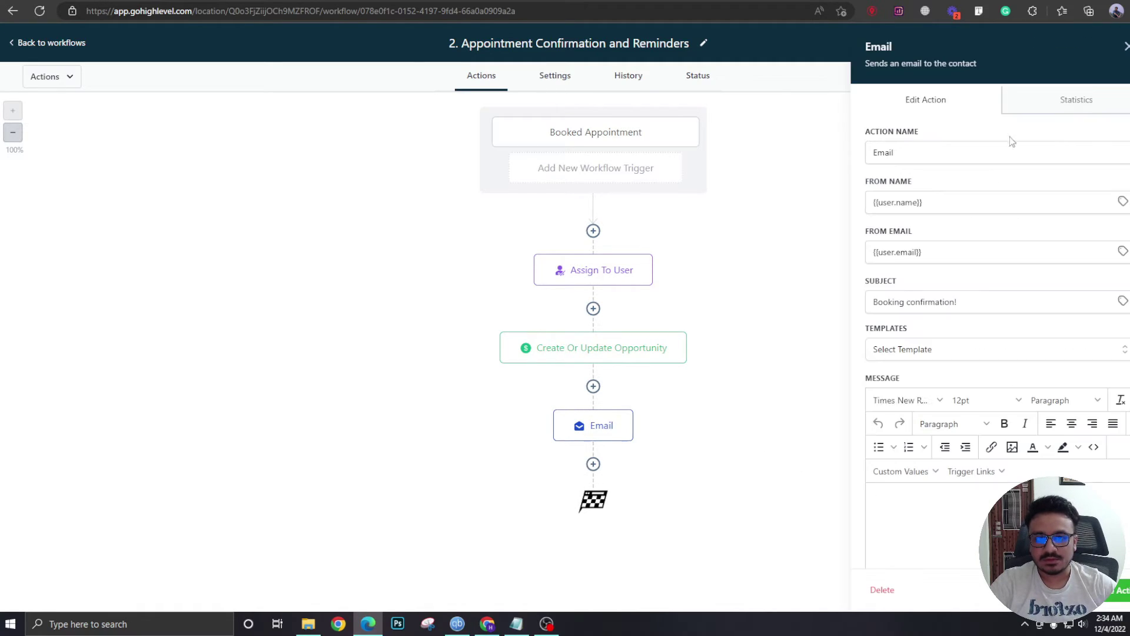
pyautogui.doubleClick(940, 155)
pyautogui.write('Confirmation Email')
pyautogui.scroll(-3, 1126, 581)
pyautogui.scroll(3, 964, 519)
pyautogui.click(964, 520)
pyautogui.hotkey('ctrl', 'a')
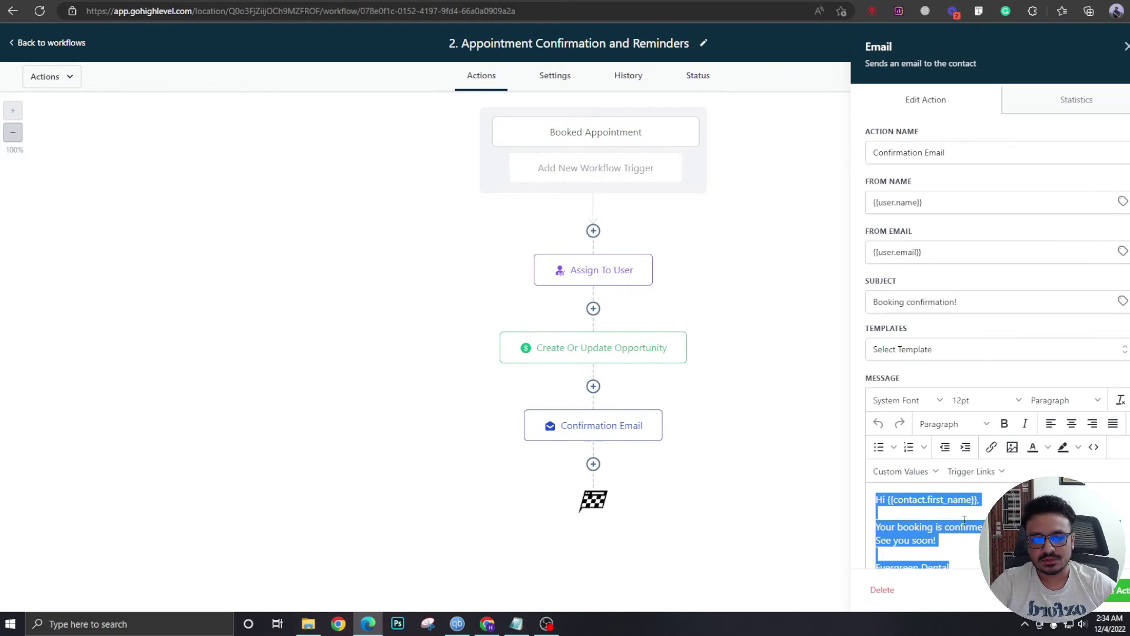
pyautogui.click(616, 512)
# Draft a Send SMS step with the pasted confirmation message, then discard it.
pyautogui.click(593, 463)
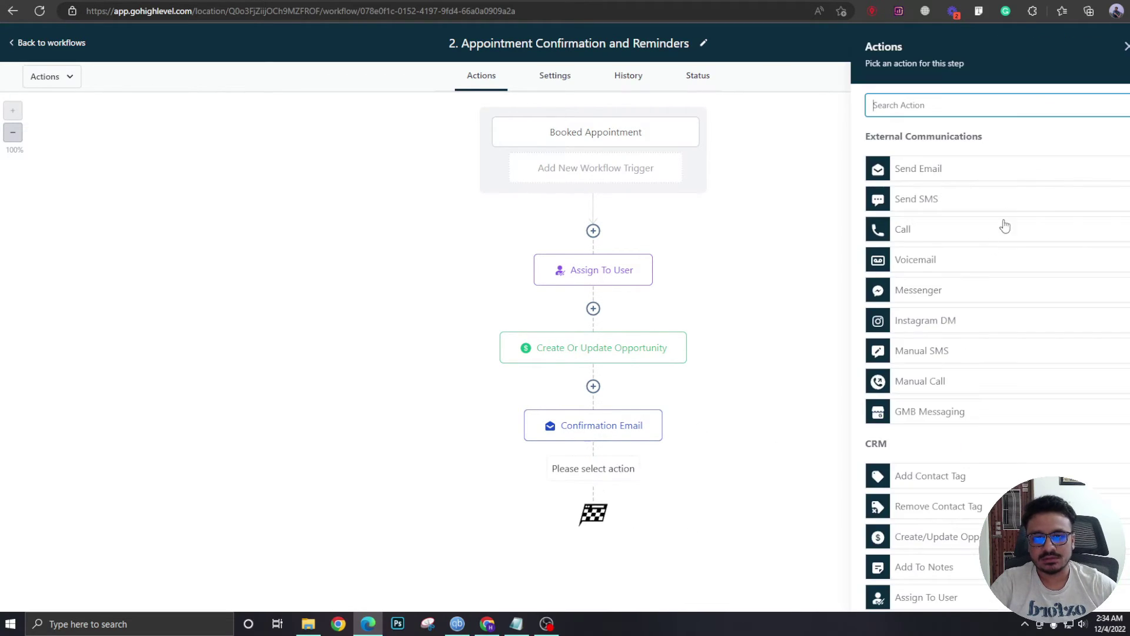
pyautogui.click(964, 210)
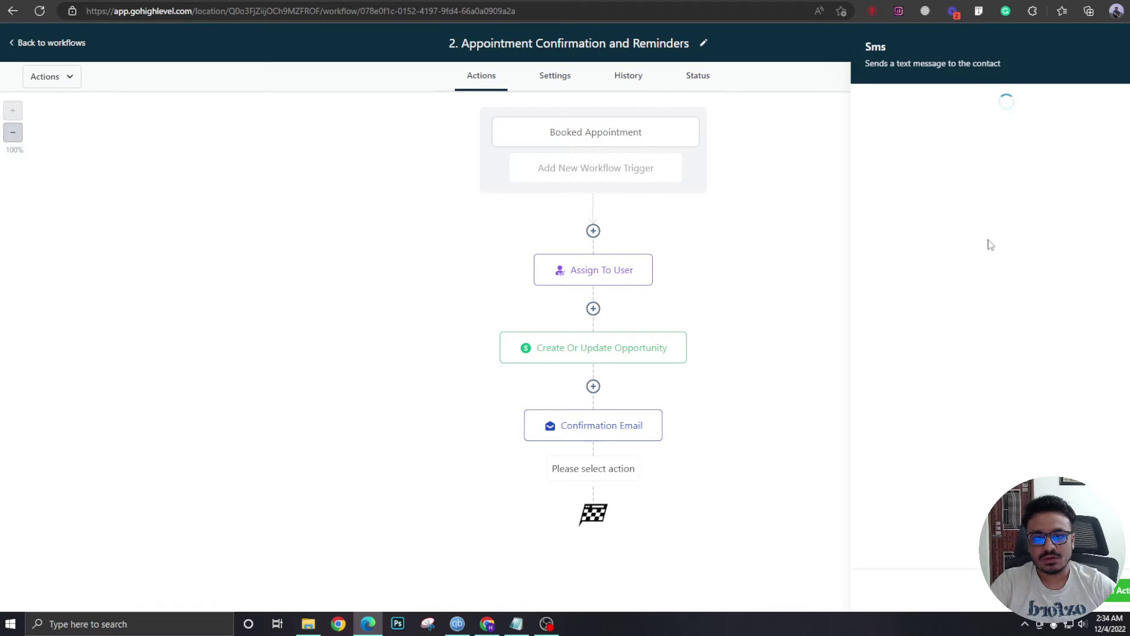
pyautogui.click(980, 356)
pyautogui.hotkey('ctrl', 'v')
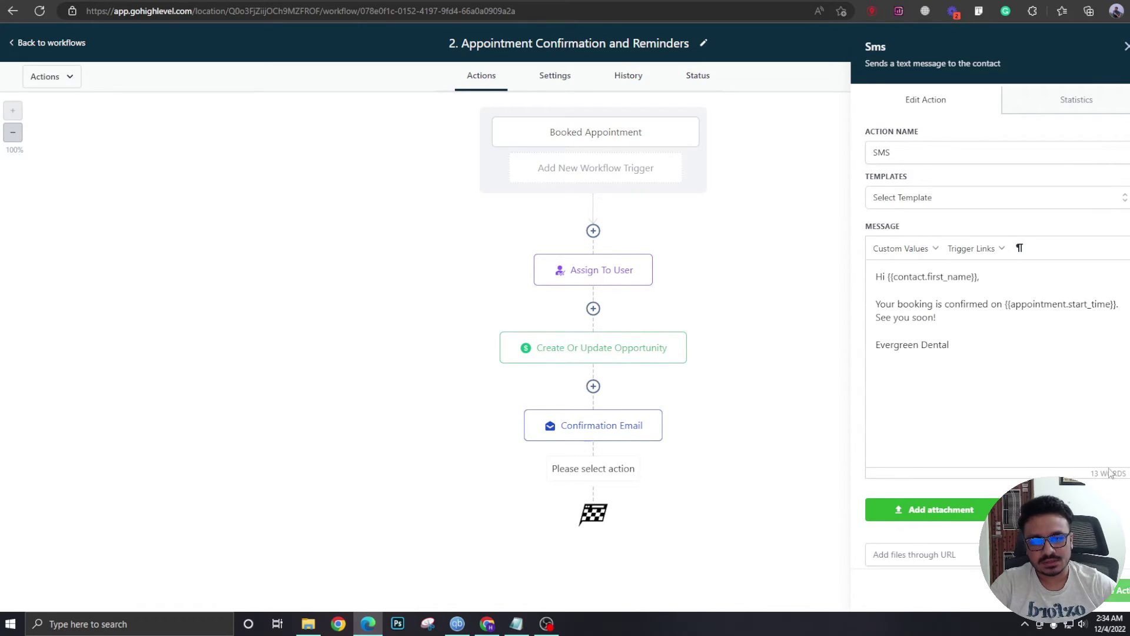
pyautogui.click(1125, 48)
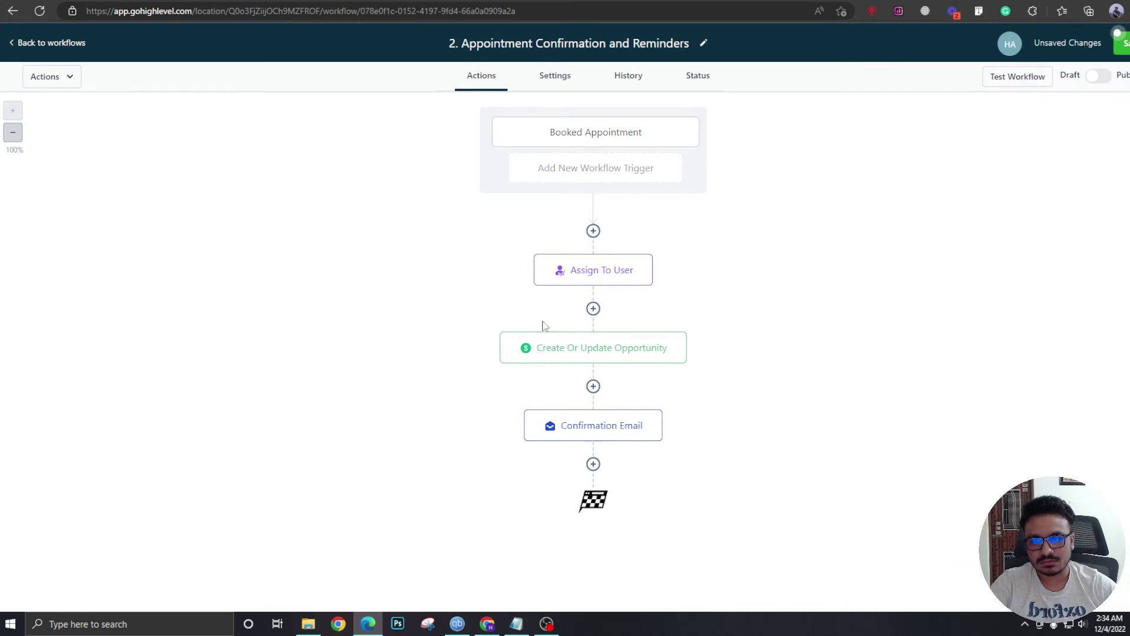
# Add a Wait action below Confirmation Email.
pyautogui.click(593, 463)
pyautogui.scroll(-3, 956, 358)
pyautogui.scroll(3, 959, 361)
pyautogui.write('wait')
pyautogui.click(933, 164)
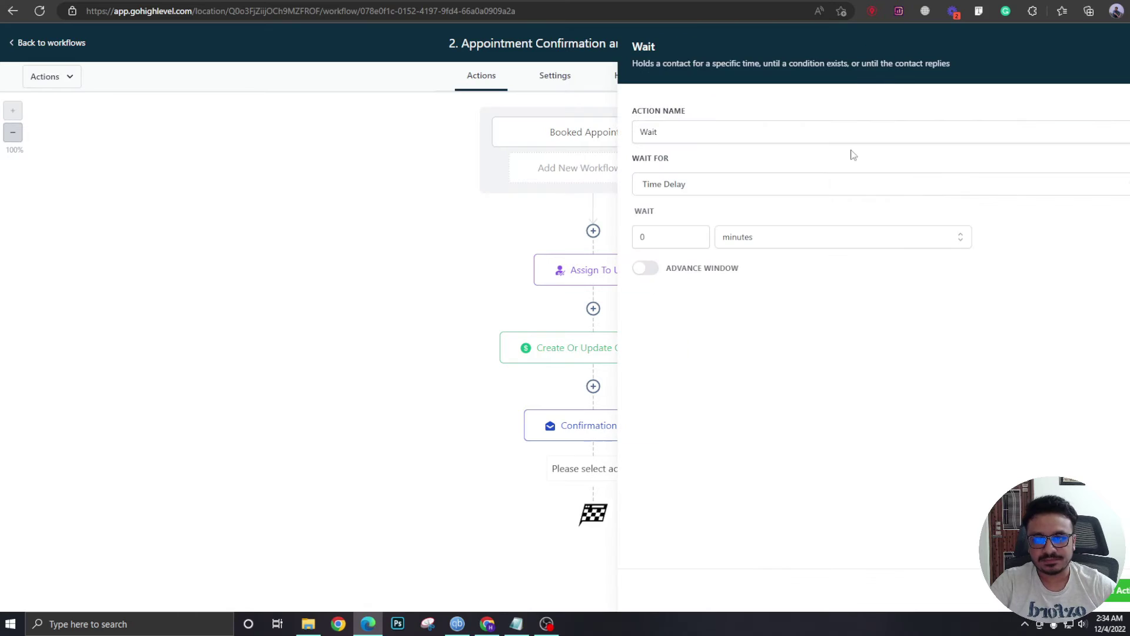
# Rename the wait step to 'Before 1 Day Of Appointment'.
pyautogui.click(681, 134)
pyautogui.doubleClick(681, 134)
pyautogui.write('Before 1 Day')
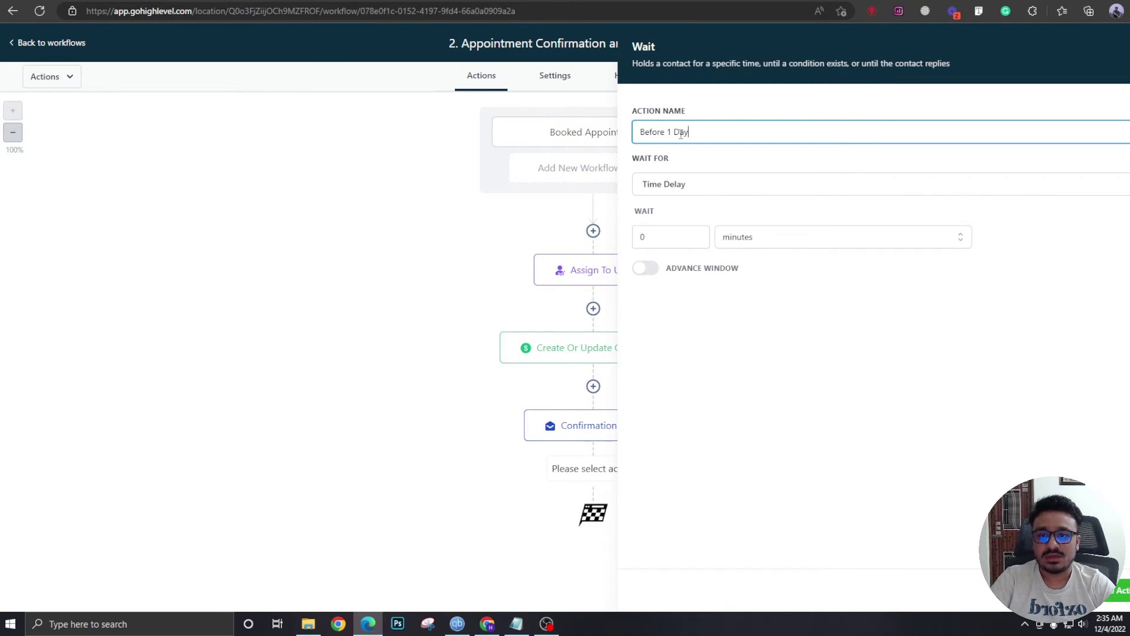
pyautogui.write(' of Appointment')
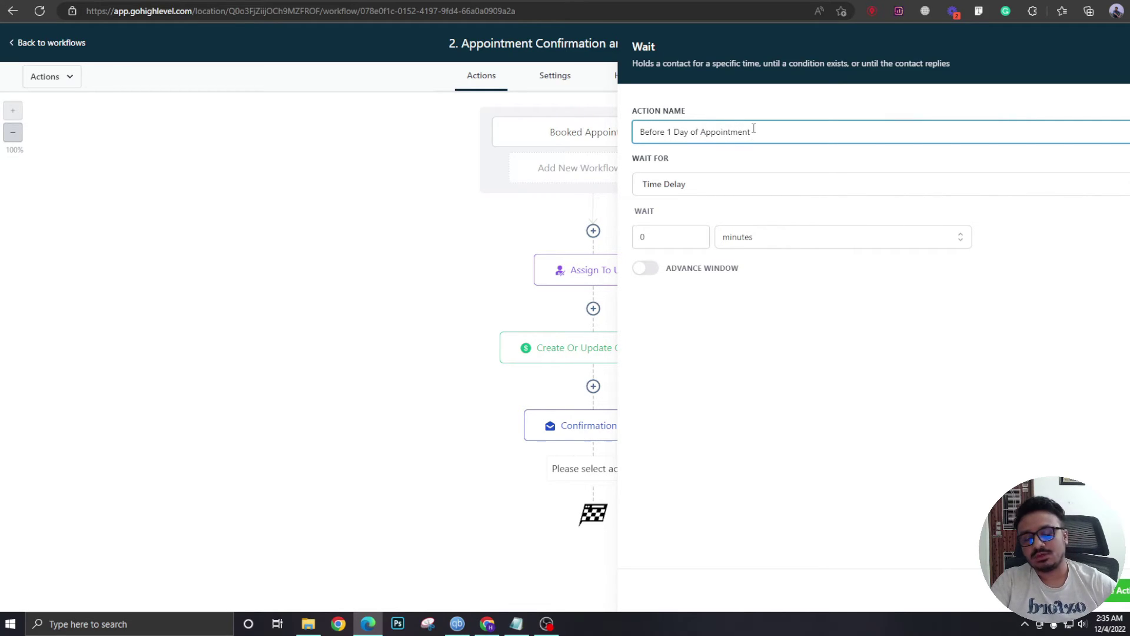
pyautogui.click(762, 215)
# Set the wait to 1 day before the appointment time and save it.
pyautogui.click(694, 184)
pyautogui.click(705, 185)
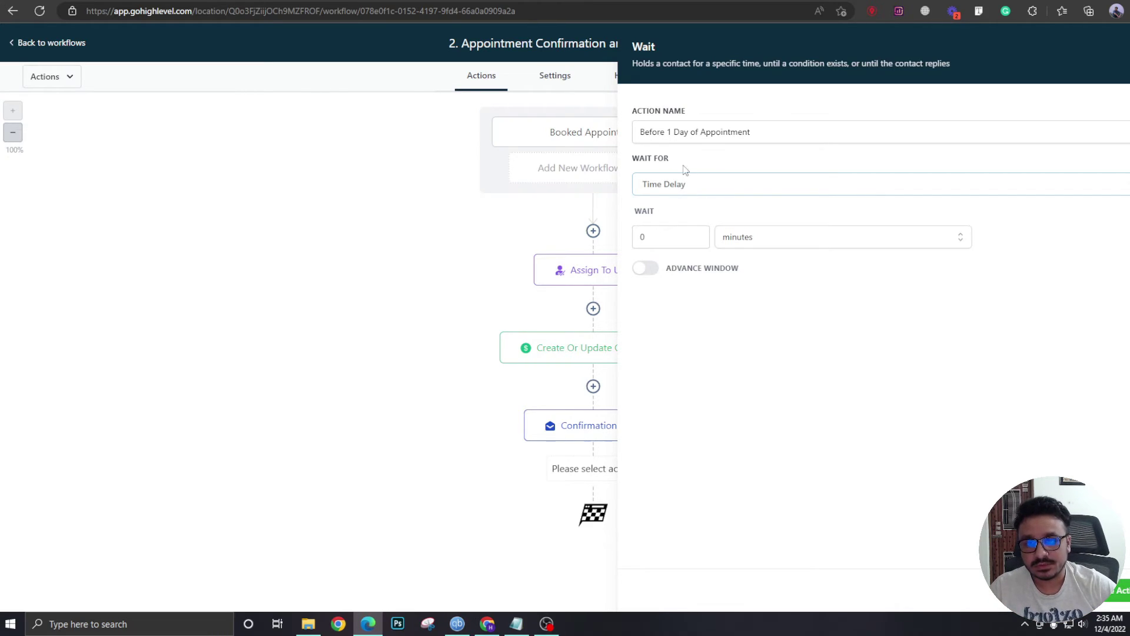
pyautogui.click(666, 190)
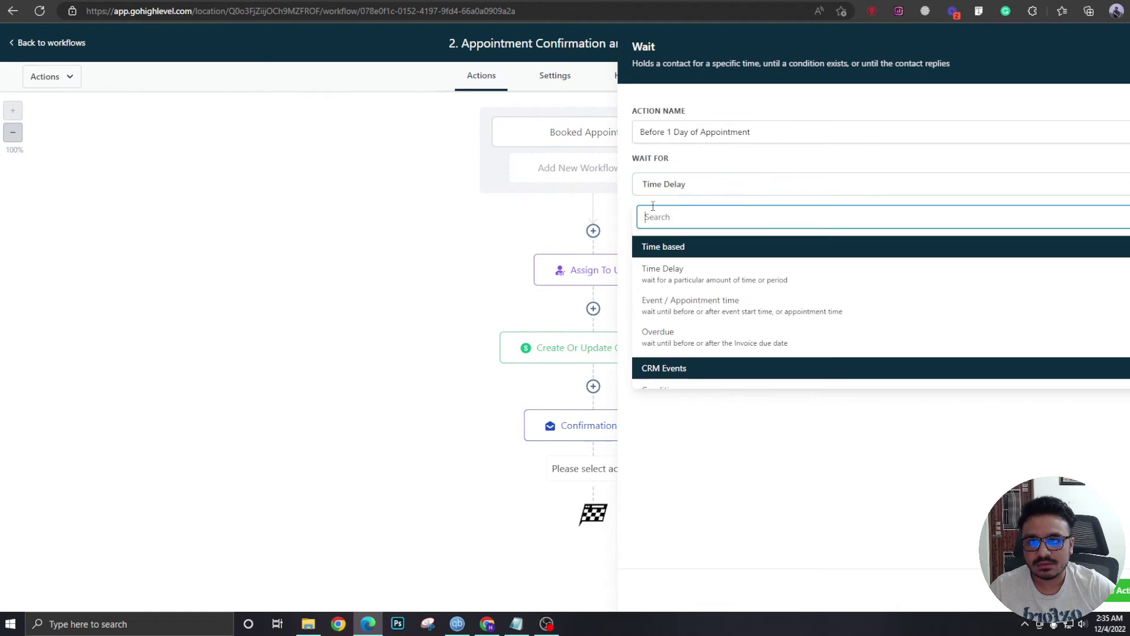
pyautogui.click(675, 315)
pyautogui.press('Tab')
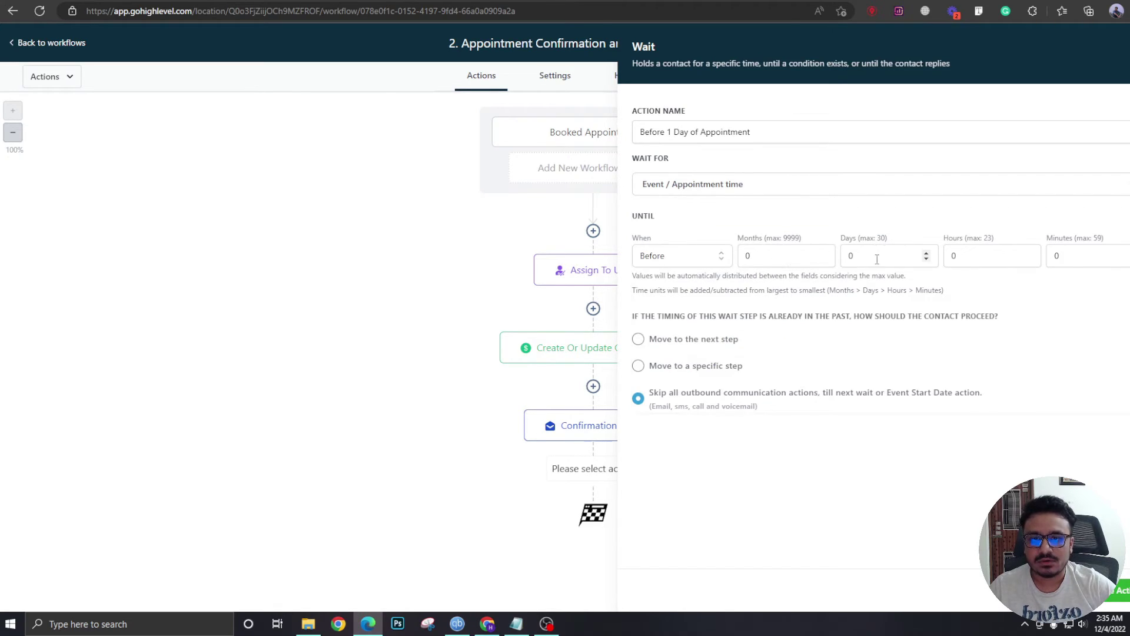
pyautogui.write('1')
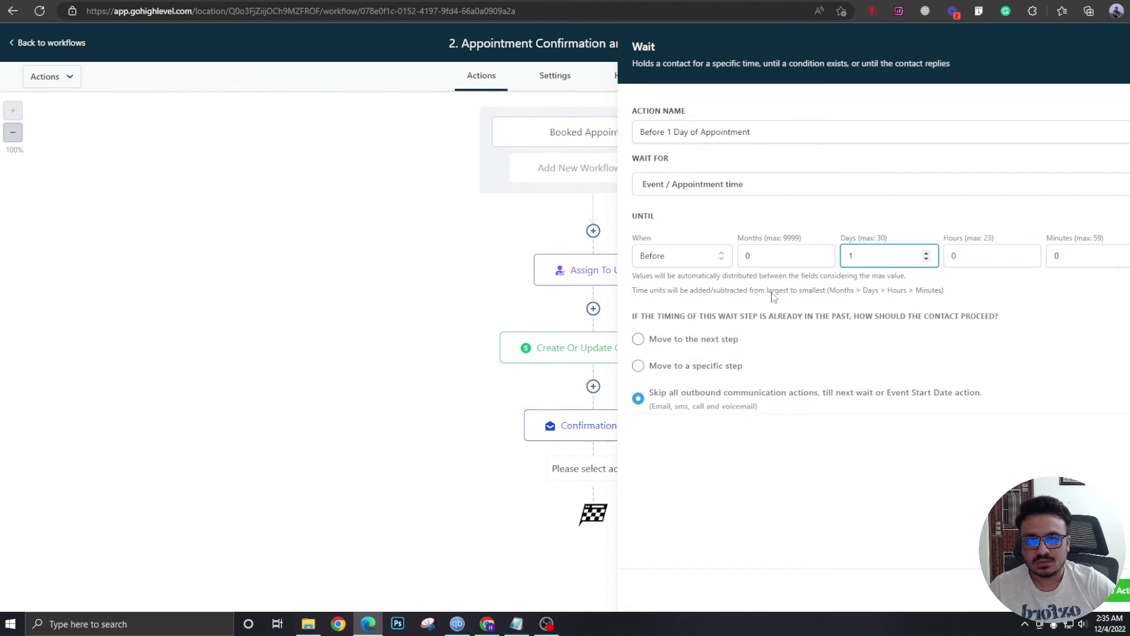
pyautogui.click(773, 289)
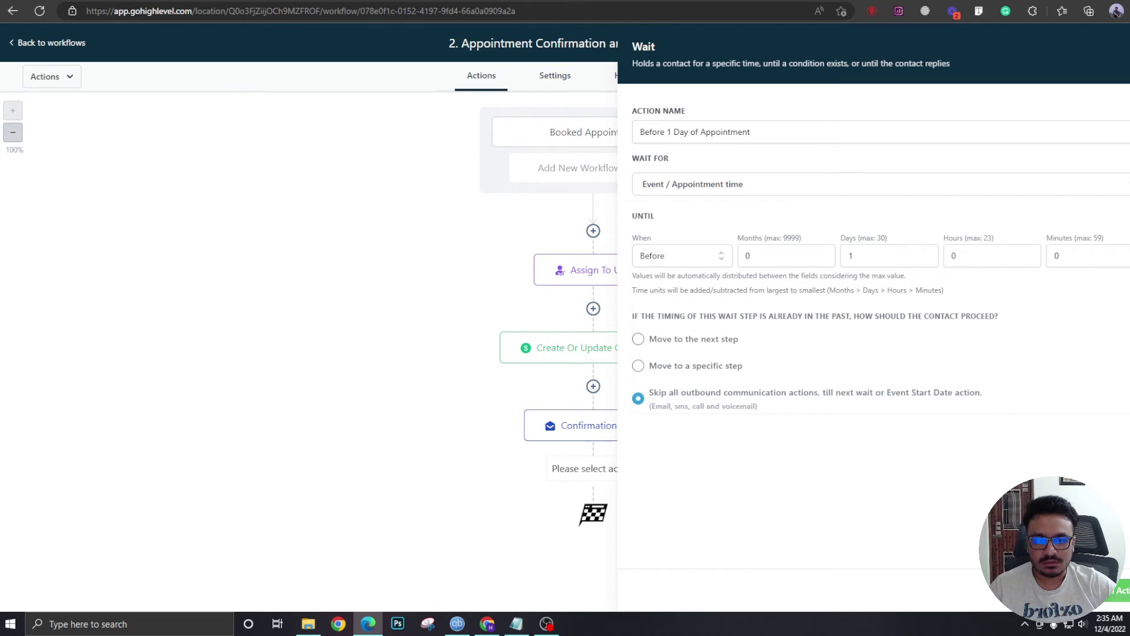
pyautogui.press('Escape')
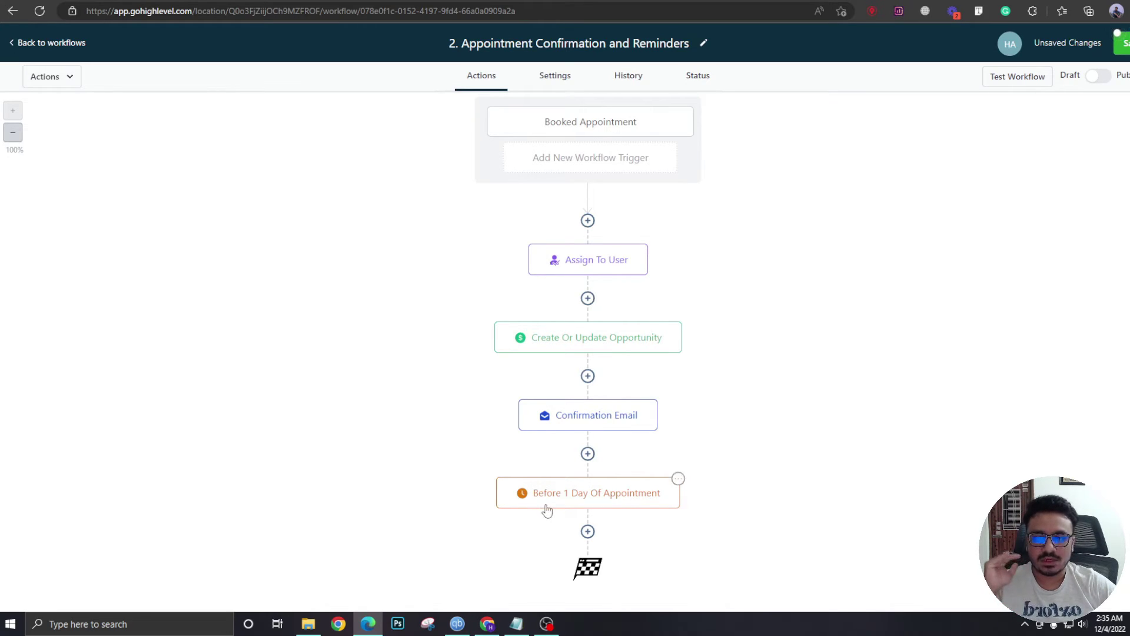
pyautogui.click(588, 531)
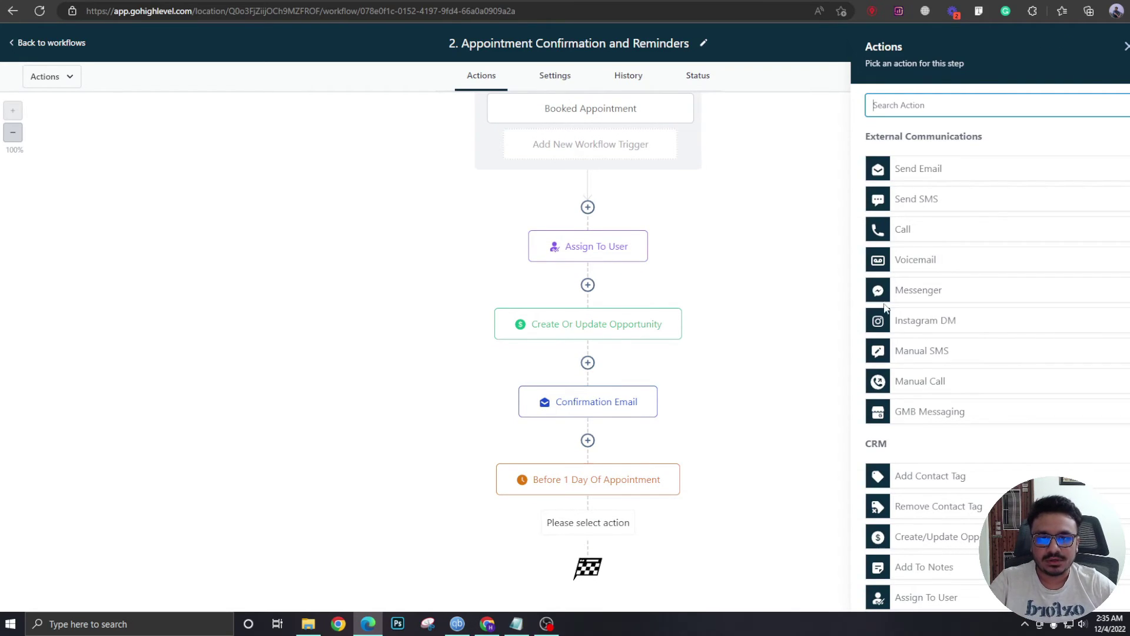
# Add a reminder Email step with subject 'Reminder!'.
pyautogui.click(918, 170)
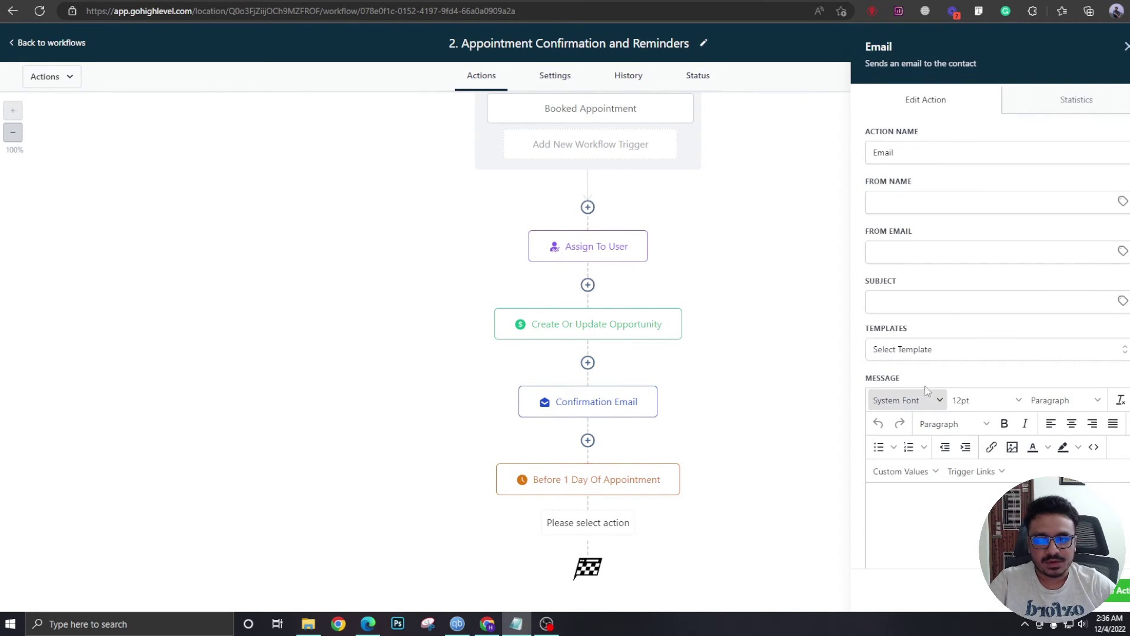
pyautogui.click(945, 302)
pyautogui.write('Reminder!')
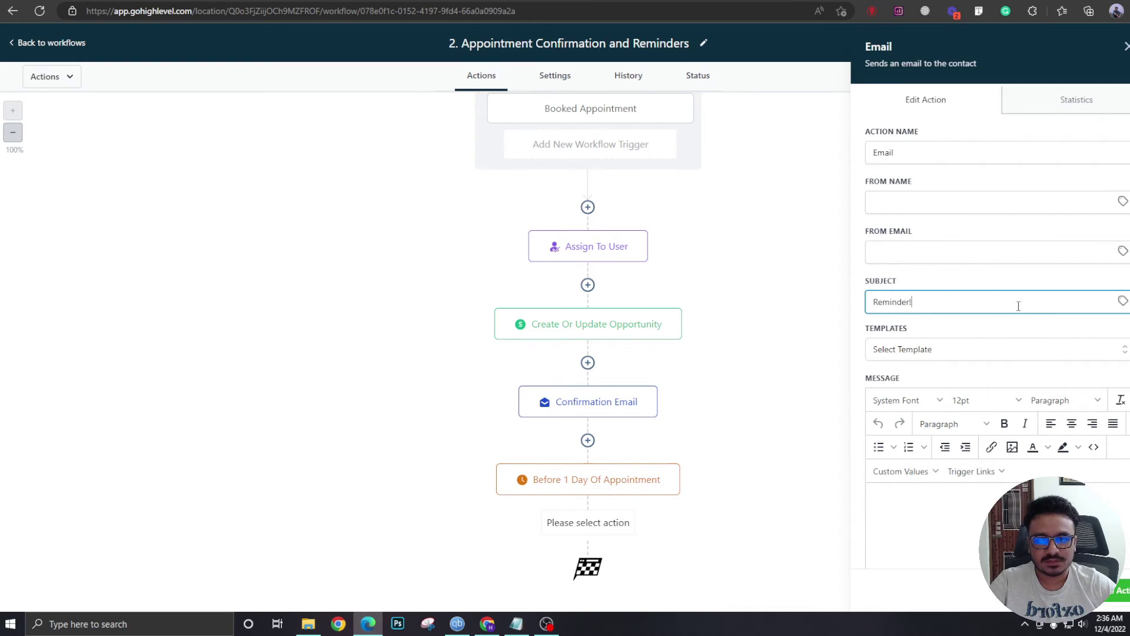
pyautogui.scroll(-3, 1000, 330)
pyautogui.scroll(1, 954, 164)
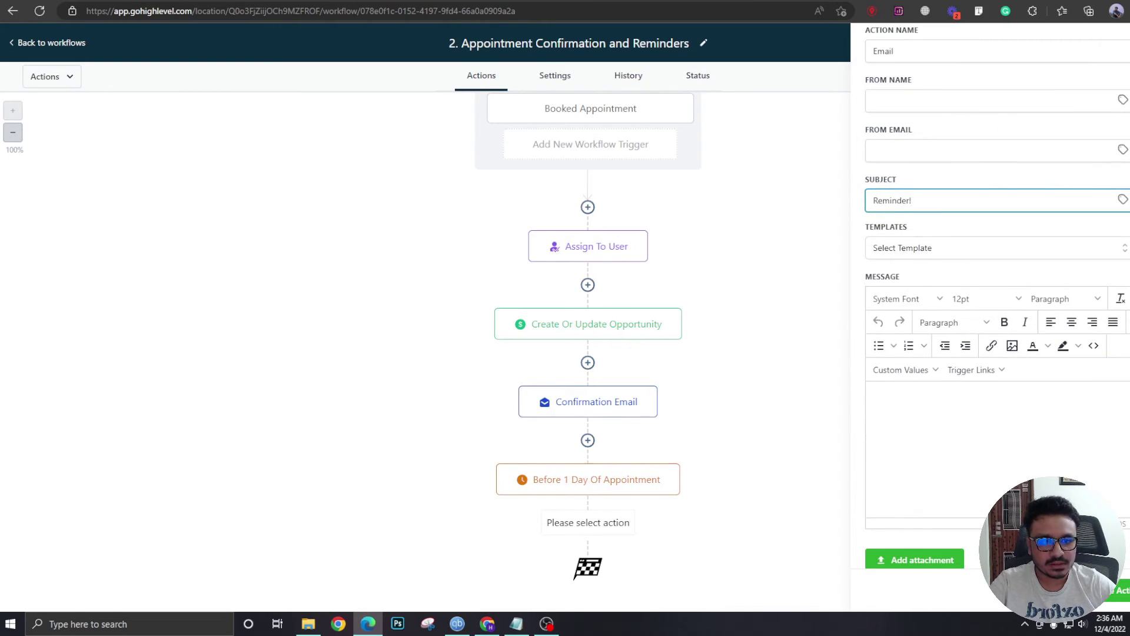
# Paste the reminder message into the body and review its {{contact.first_name}} placeholder.
pyautogui.hotkey('alt', 'Tab')
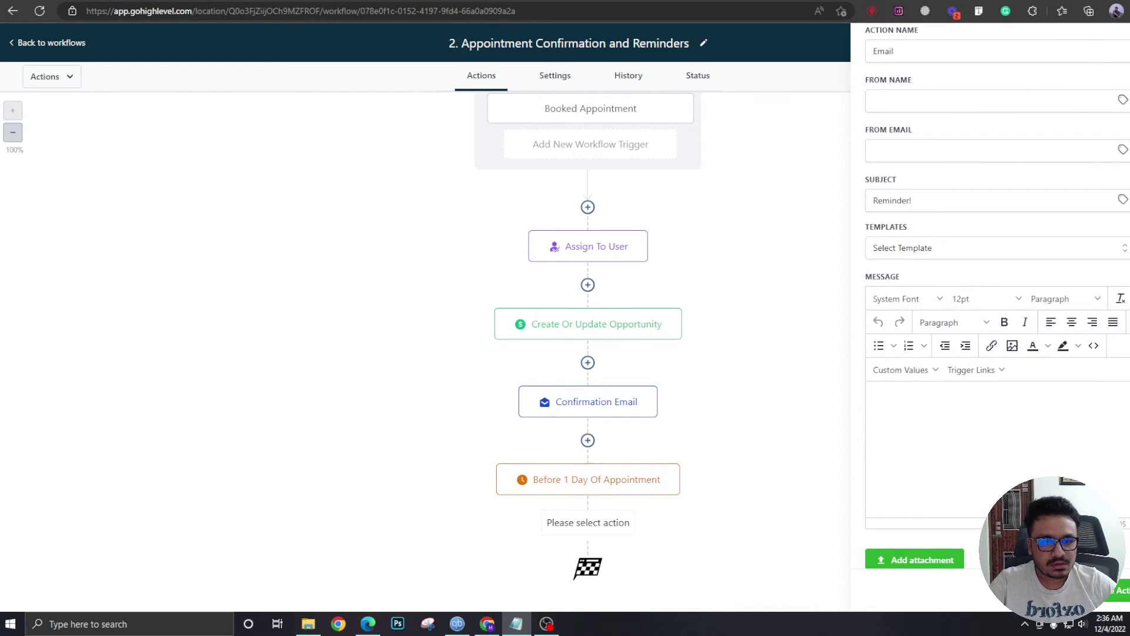
pyautogui.hotkey('alt', 'Tab')
pyautogui.write("Hey {{contact.first_name}},  This is just a friendly reminder that we're looking forward to seeing you tomorrow, {{appointment.start_time}}.  If you need to reschedule, please let us know! Otherwise, see you then. Reschedule:- {{appointment.reschedule_link}}")
pyautogui.scroll(-1, 981, 388)
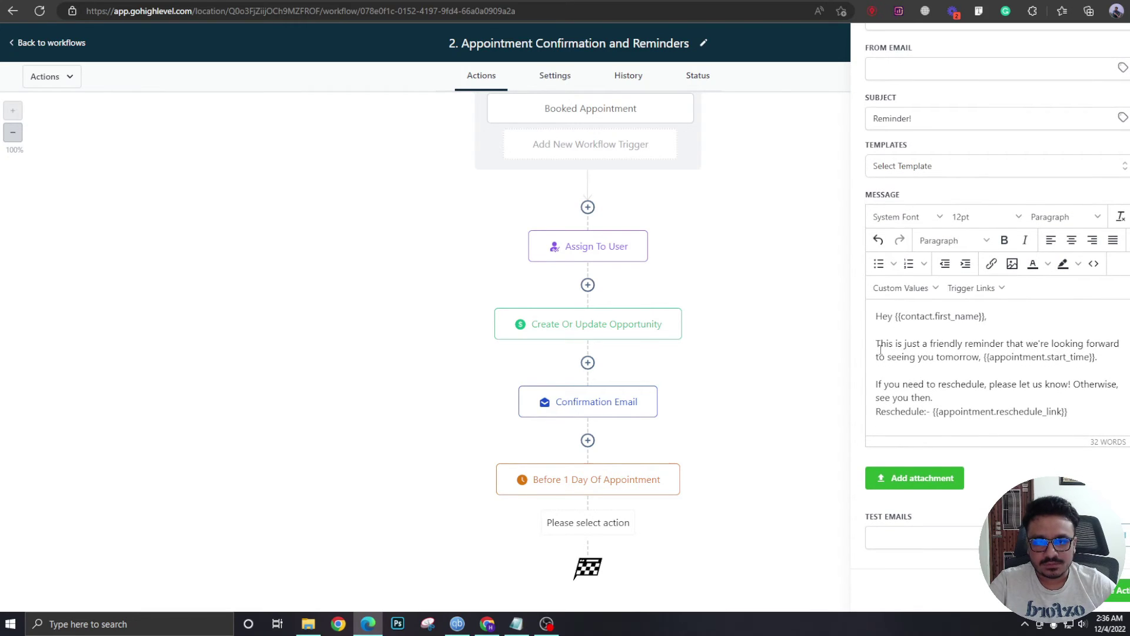
pyautogui.moveTo(896, 317); pyautogui.dragTo(987, 316)
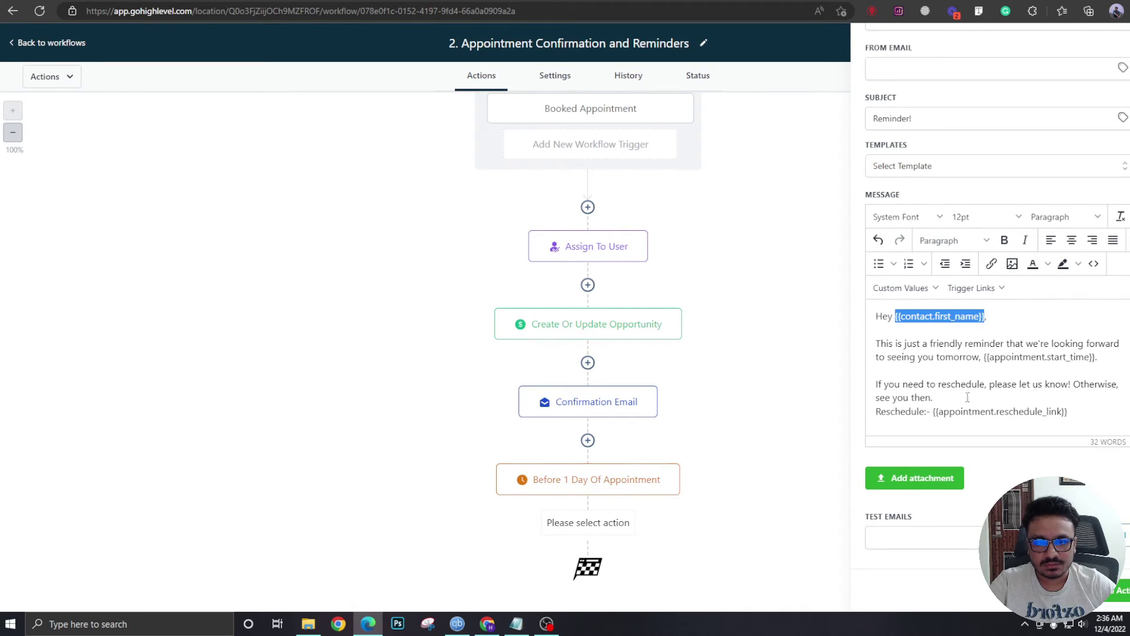
pyautogui.click(933, 411)
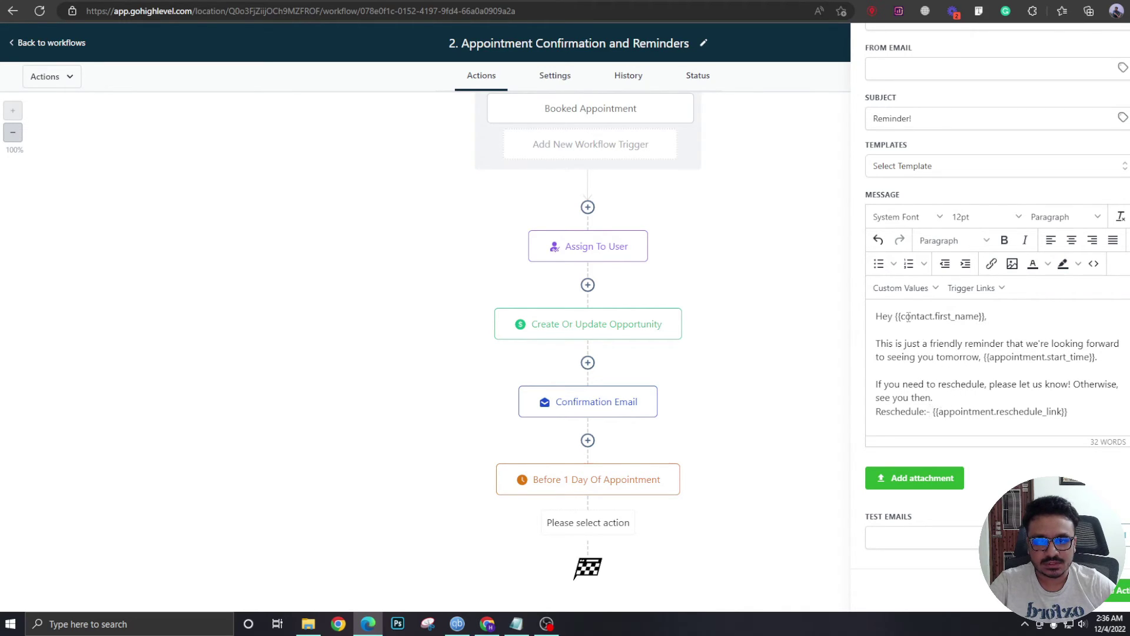
pyautogui.click(903, 291)
pyautogui.moveTo(901, 350)
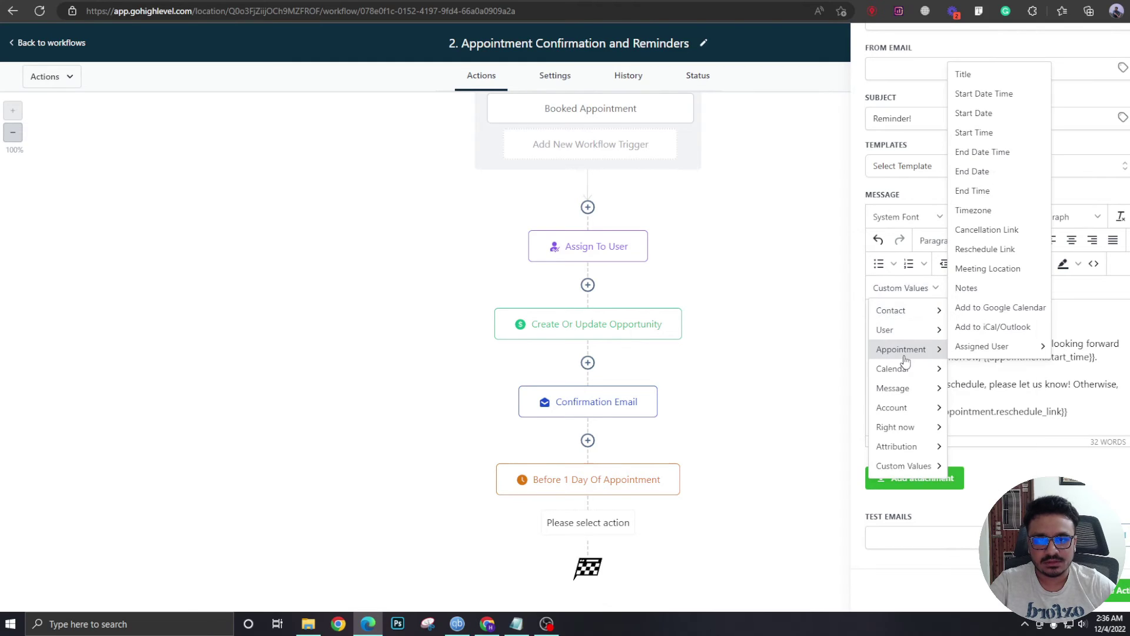
pyautogui.click(993, 377)
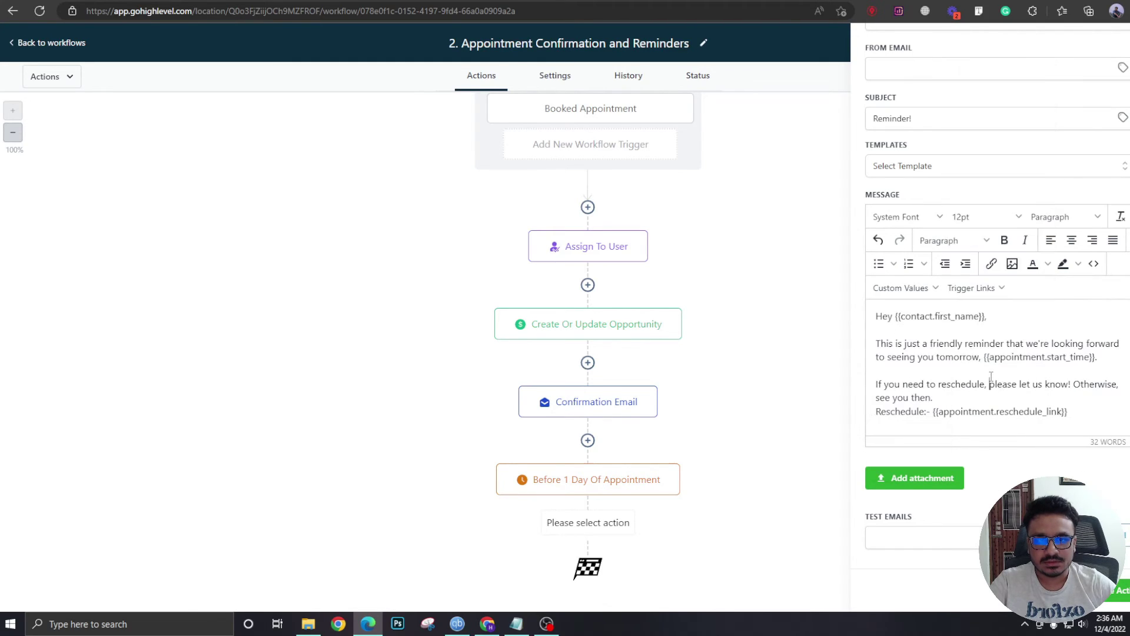
# Sign the message 'Regards / Evergreen Dental' and save the email step.
pyautogui.click(963, 425)
pyautogui.press('Return')
pyautogui.press('Return')
pyautogui.write('Regards')
pyautogui.press('Return')
pyautogui.press('Return')
pyautogui.press('BackSpace')
pyautogui.write('Ever')
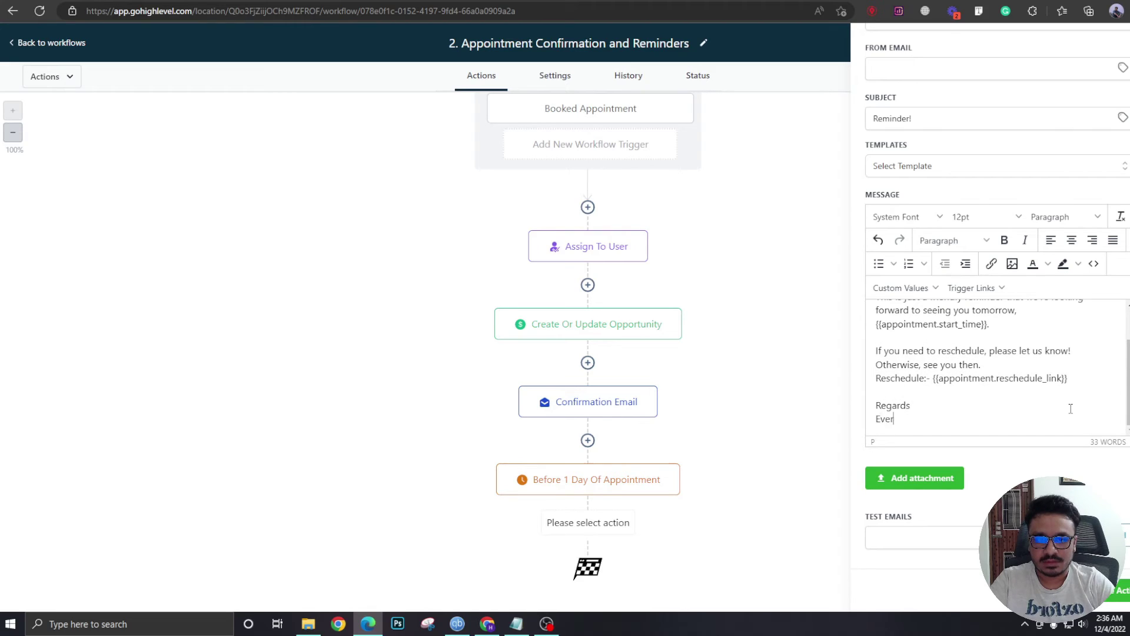
pyautogui.write('green Dental')
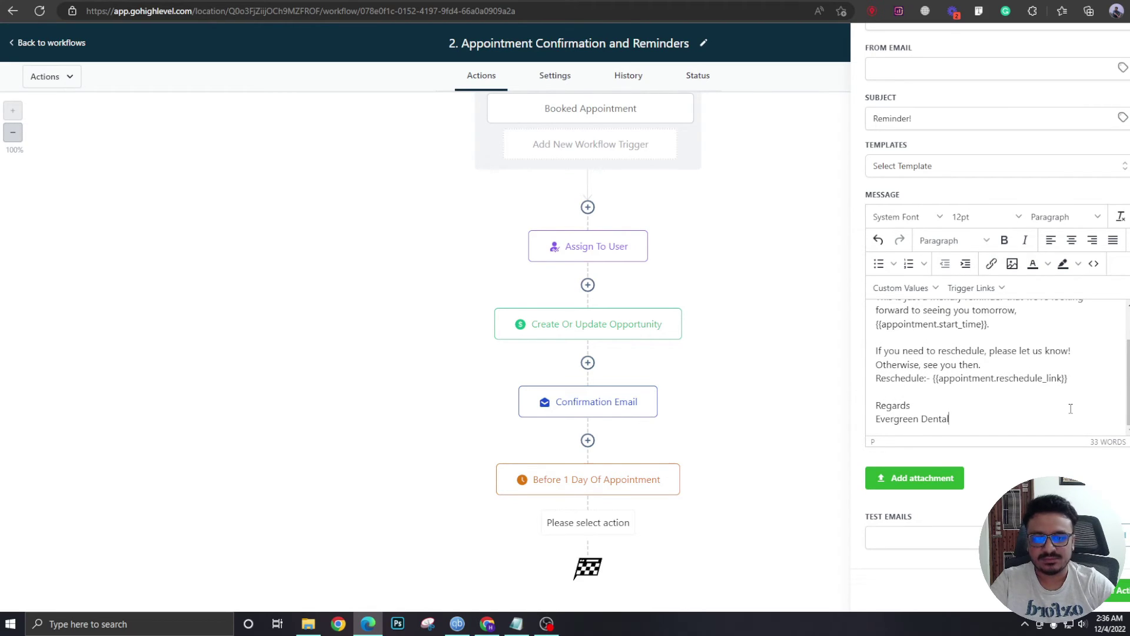
pyautogui.click(1118, 590)
pyautogui.scroll(-1, 644, 493)
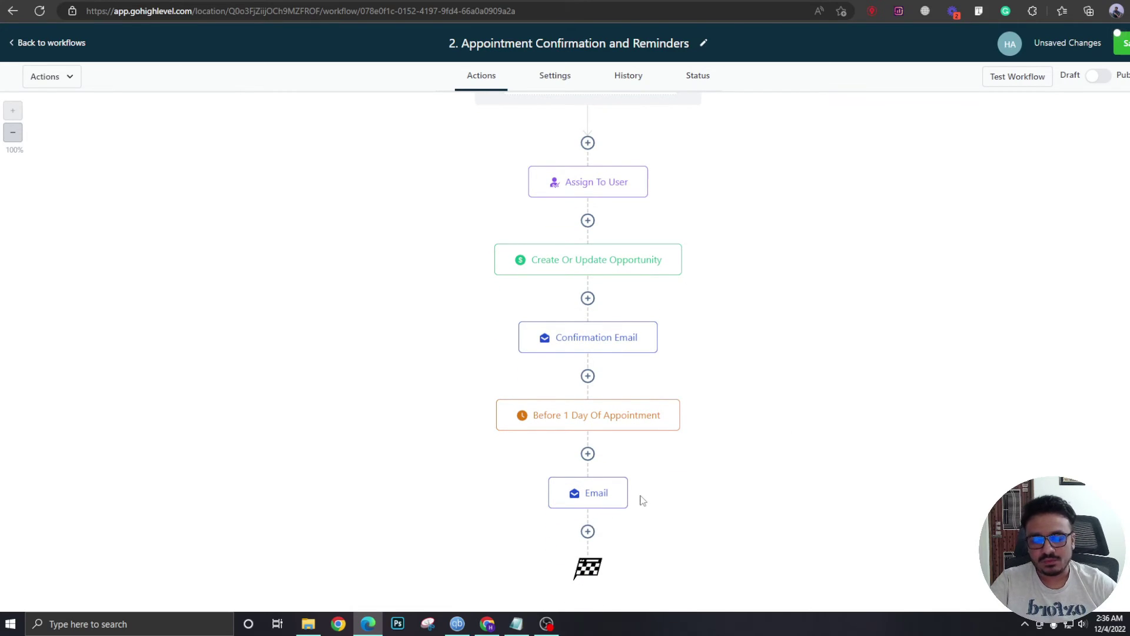
pyautogui.click(587, 531)
# Add a Wait step named 'Until 2 Hours Before Appointment', set to 2 hours before the appointment time.
pyautogui.write('wait')
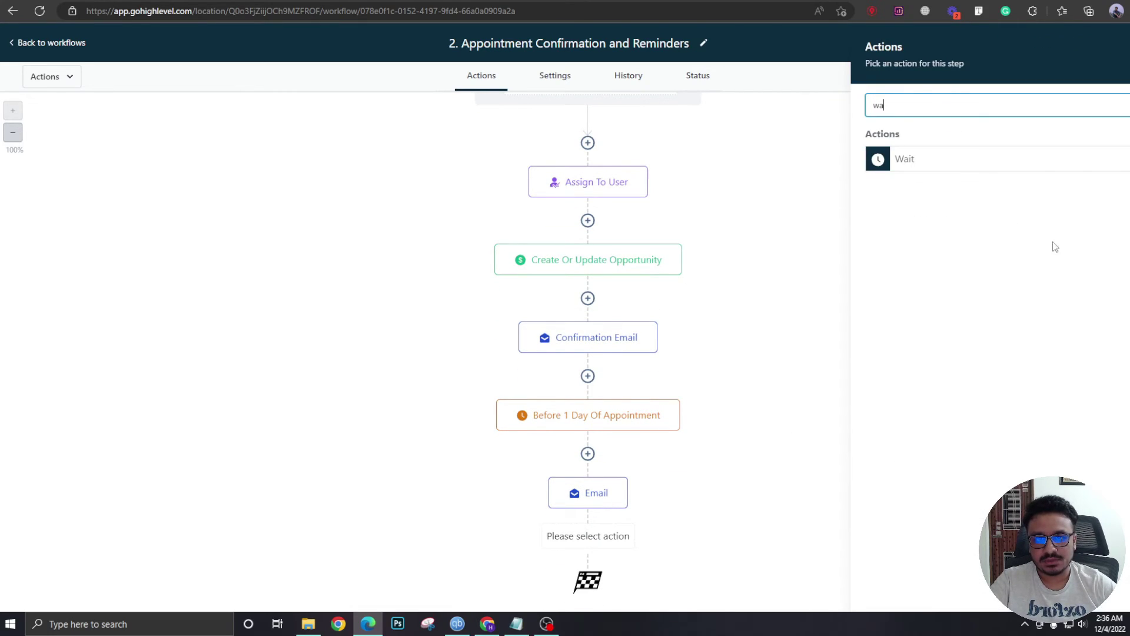
pyautogui.click(941, 158)
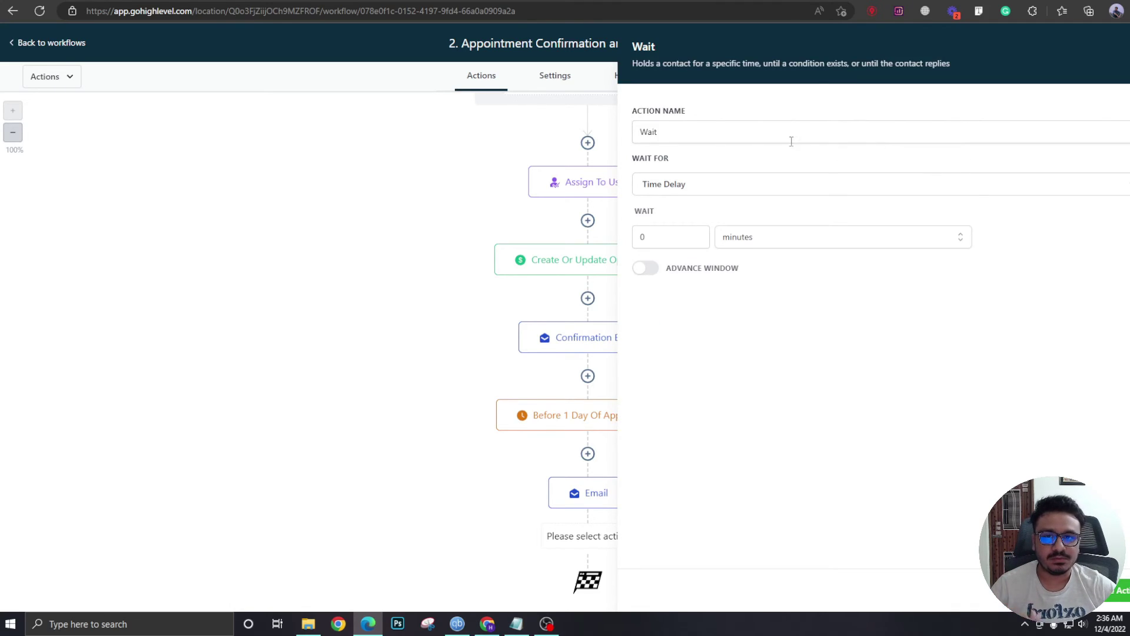
pyautogui.click(735, 135)
pyautogui.write('Un')
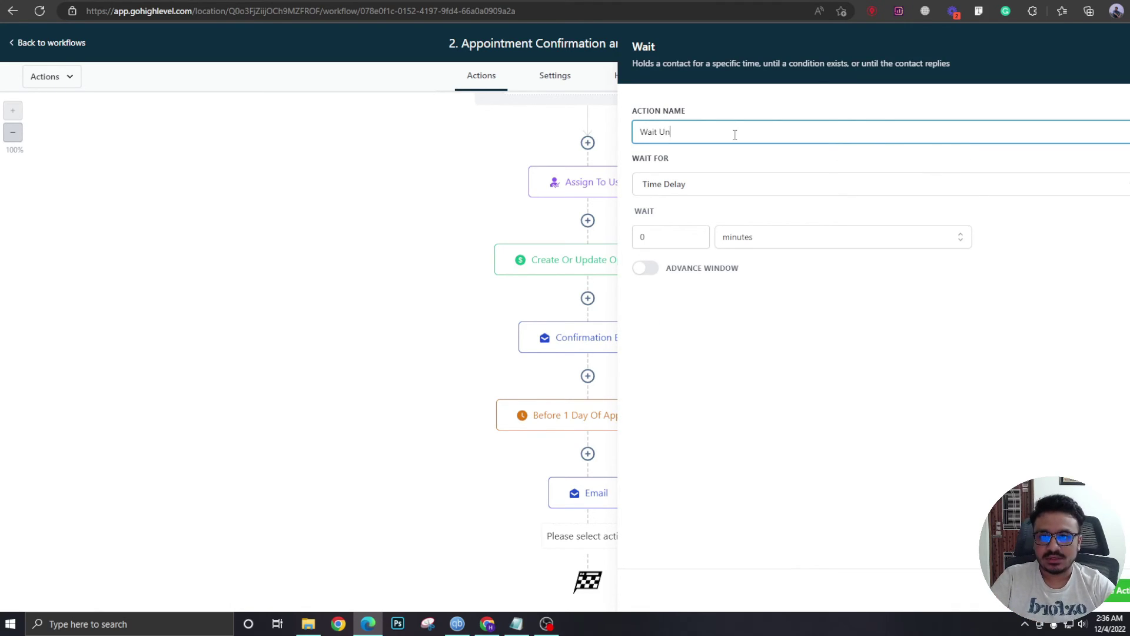
pyautogui.write('til 2 Hours')
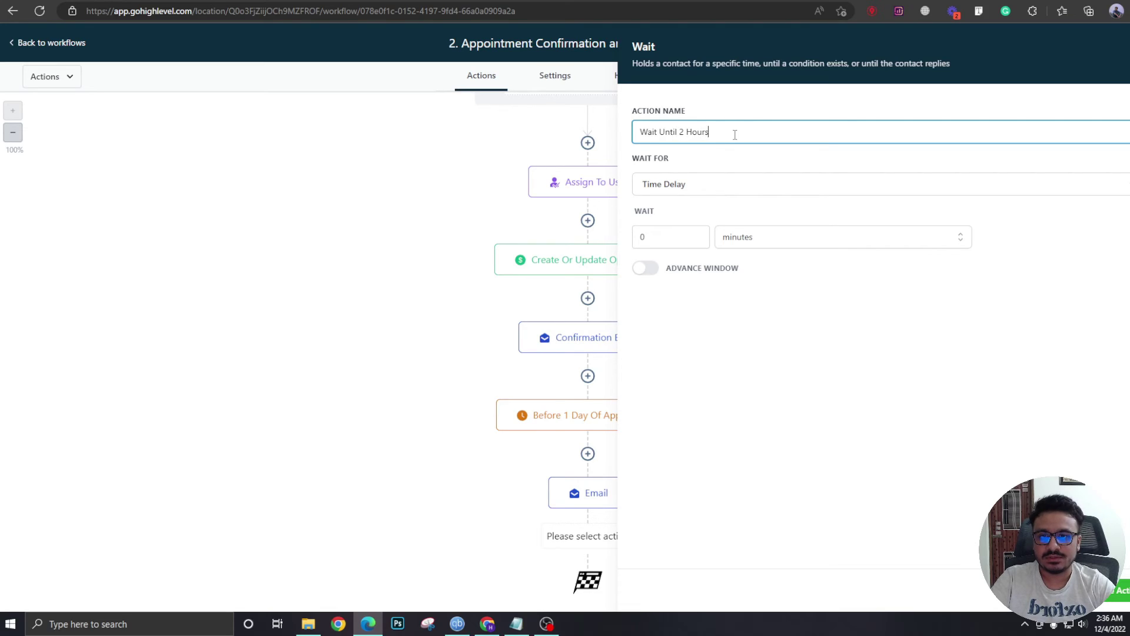
pyautogui.write(' Before Appointment')
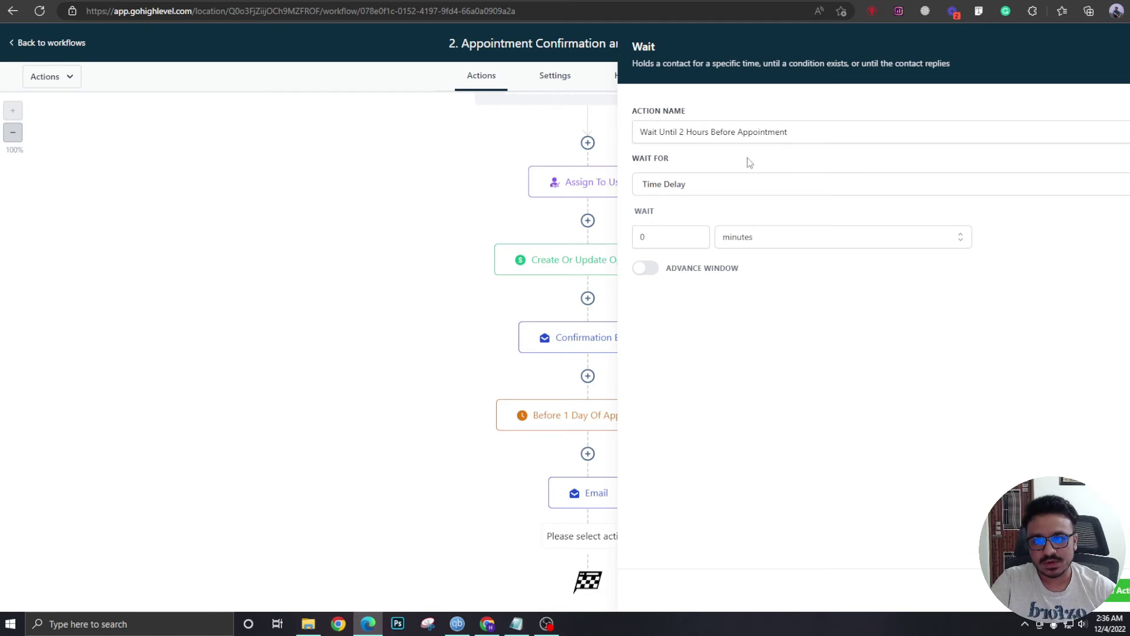
pyautogui.click(706, 190)
pyautogui.click(765, 311)
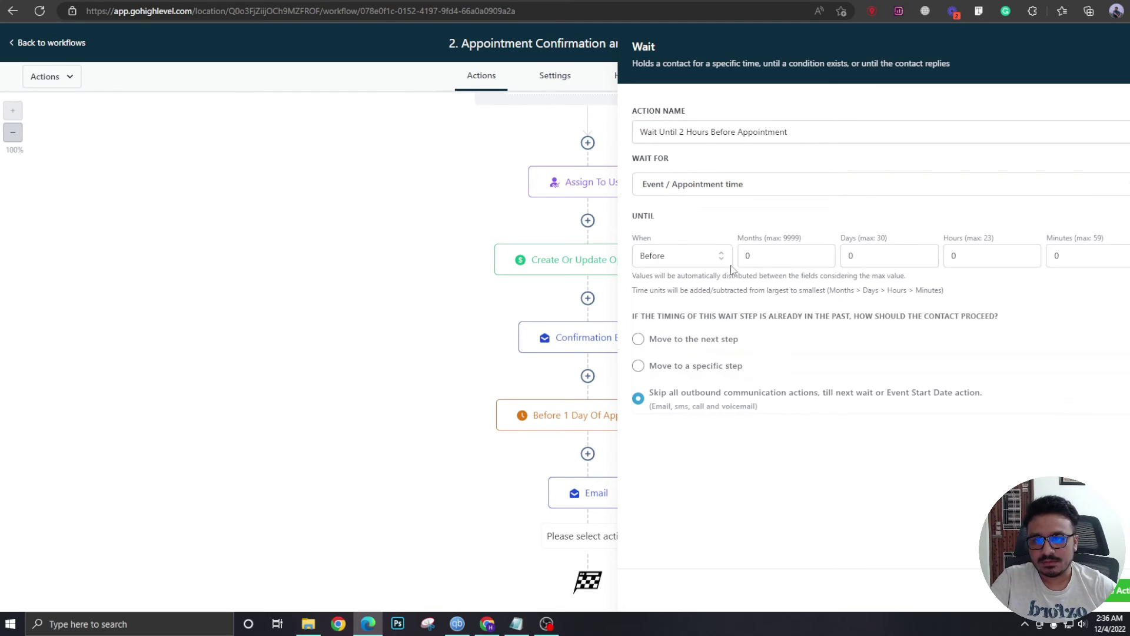
pyautogui.click(959, 255)
pyautogui.press('BackSpace')
pyautogui.write('2')
pyautogui.click(1118, 589)
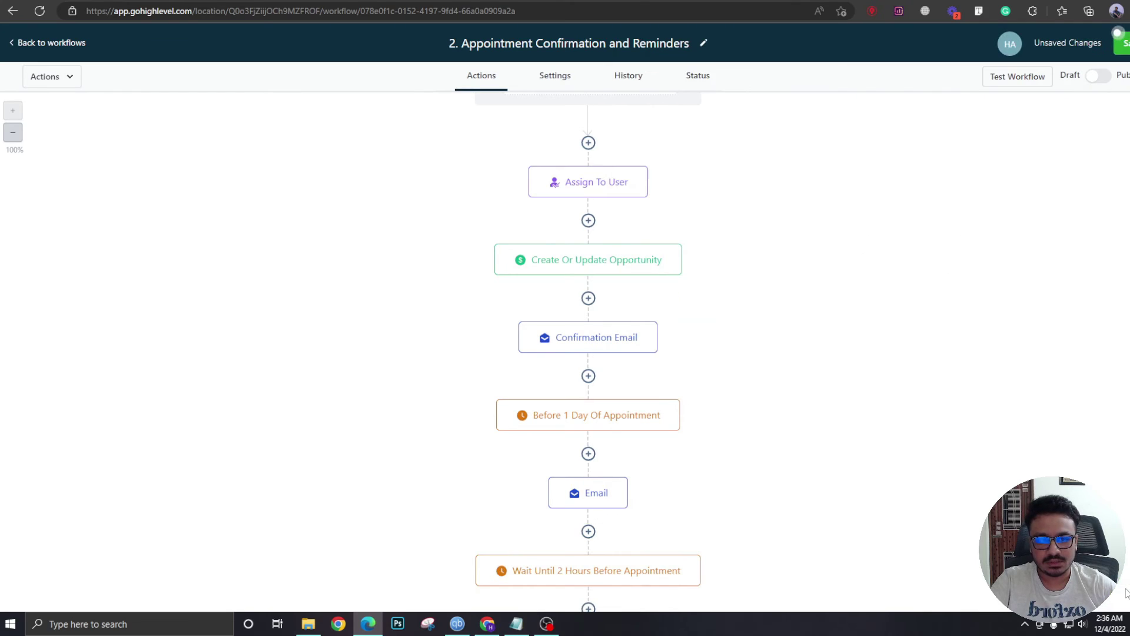
# Add a Send Email step after the 2-hour wait with subject 'See you in a couple hours!'.
pyautogui.scroll(-1, 736, 459)
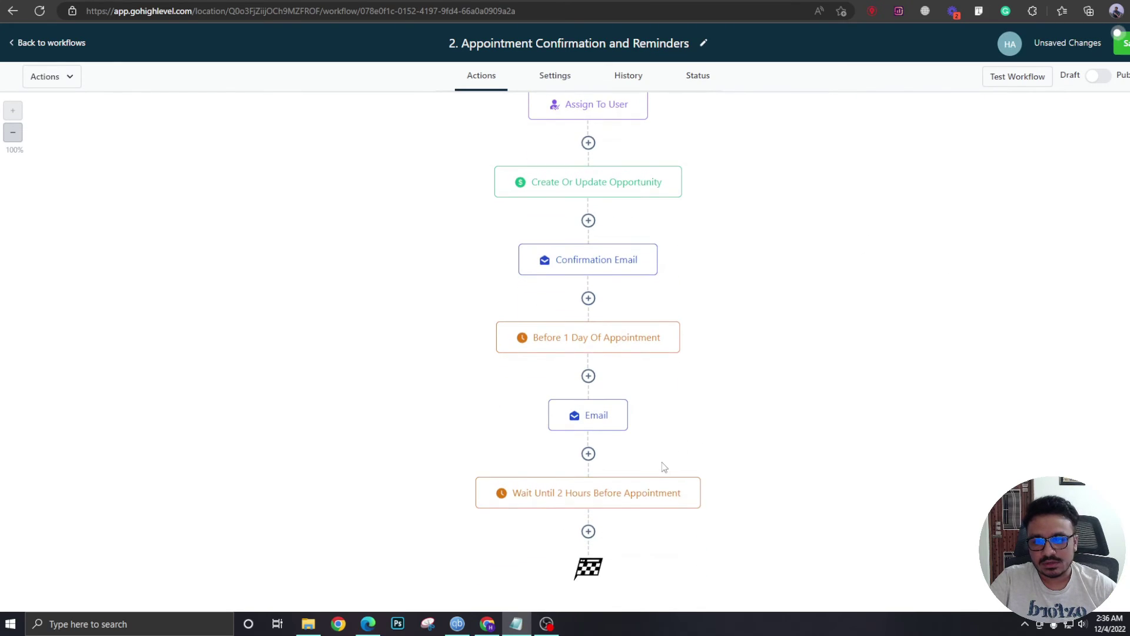
pyautogui.click(588, 531)
pyautogui.click(946, 184)
pyautogui.click(927, 303)
pyautogui.write('See you in a couple hours!')
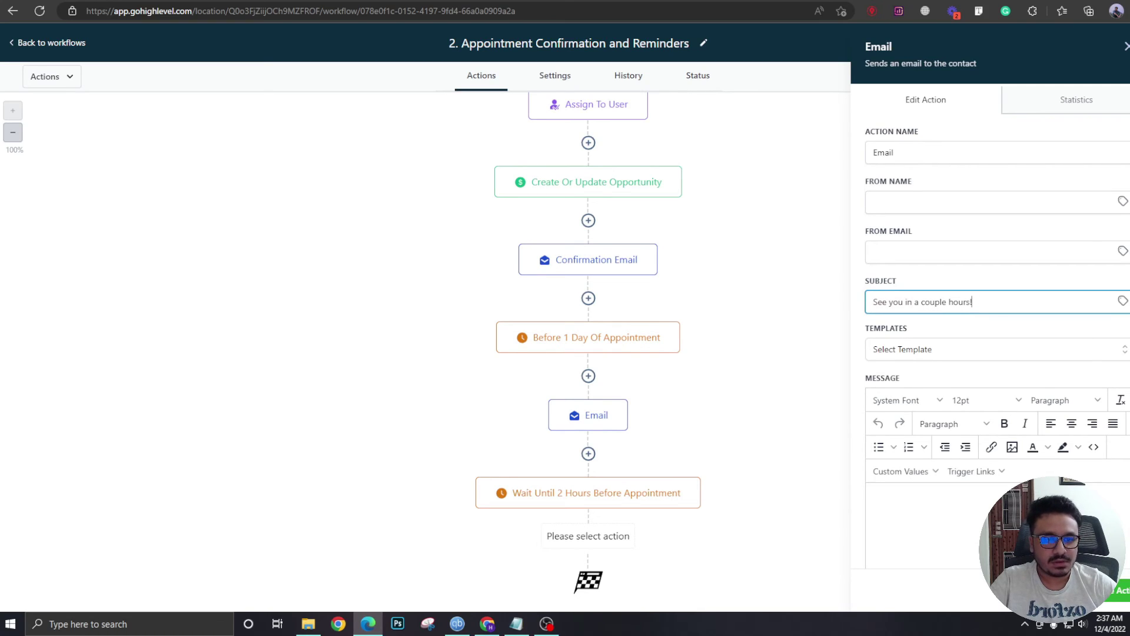
# Paste the prepared message without its signature line, then save and publish the workflow.
pyautogui.hotkey('alt', 'Tab')
pyautogui.hotkey('alt', 'Tab')
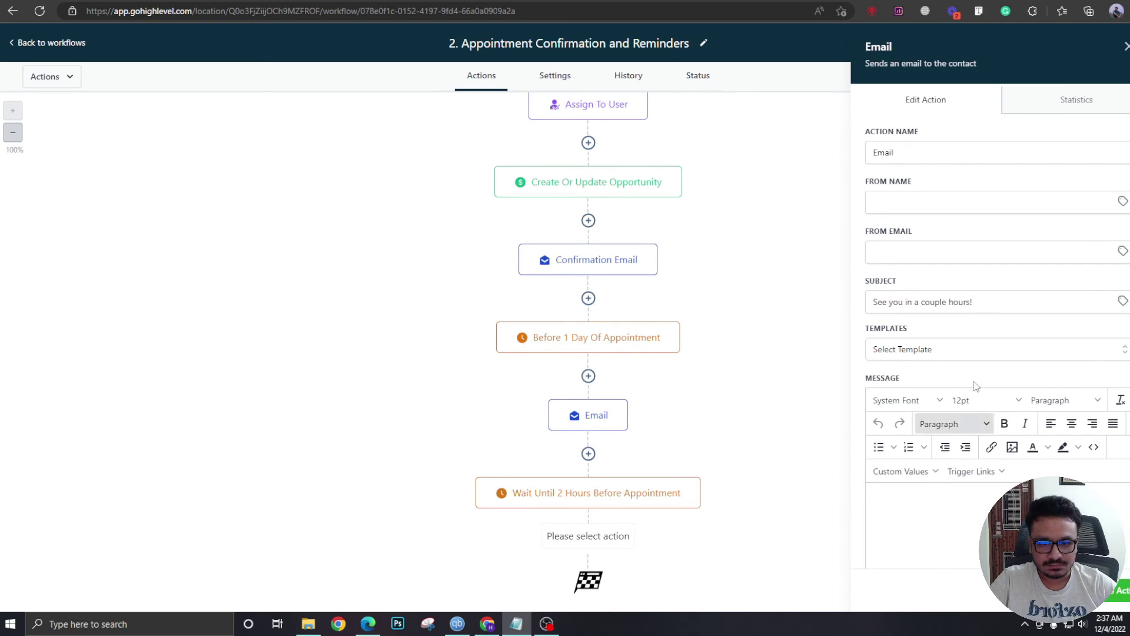
pyautogui.scroll(-3, 944, 447)
pyautogui.write("Hey {{contact.first_name}},  This is just a friendly reminder that we're looking forward to seeing you today, {{appointment.start_time}}.  -Gracie Barra Chelmsford team")
pyautogui.moveTo(1007, 384); pyautogui.dragTo(871, 381)
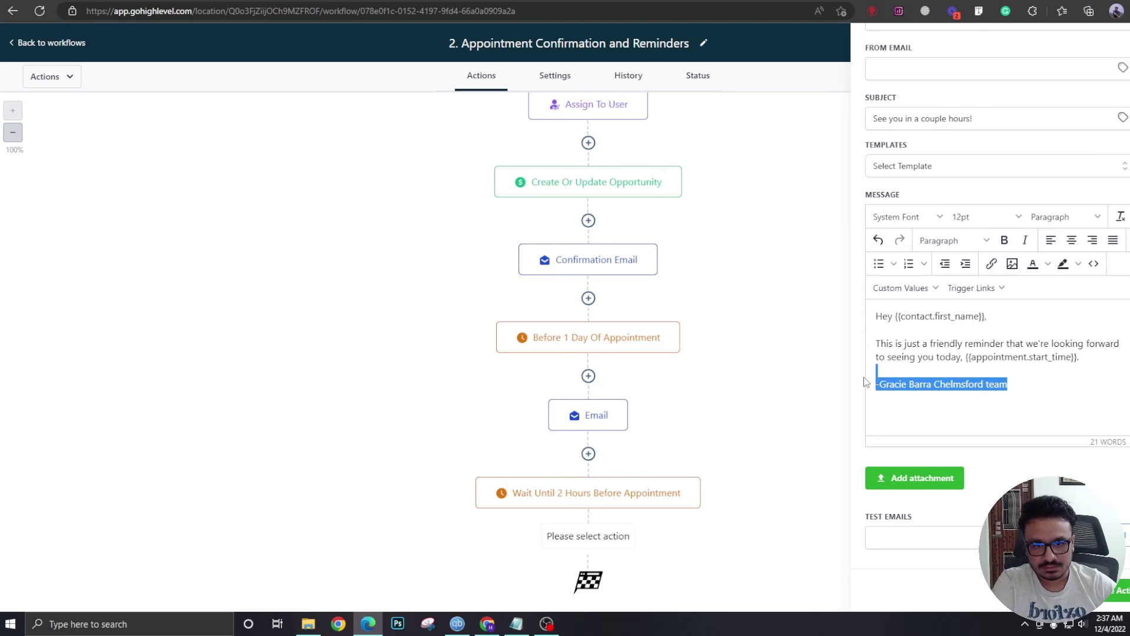
pyautogui.press('BackSpace')
pyautogui.click(1120, 590)
pyautogui.click(1122, 43)
pyautogui.click(1098, 77)
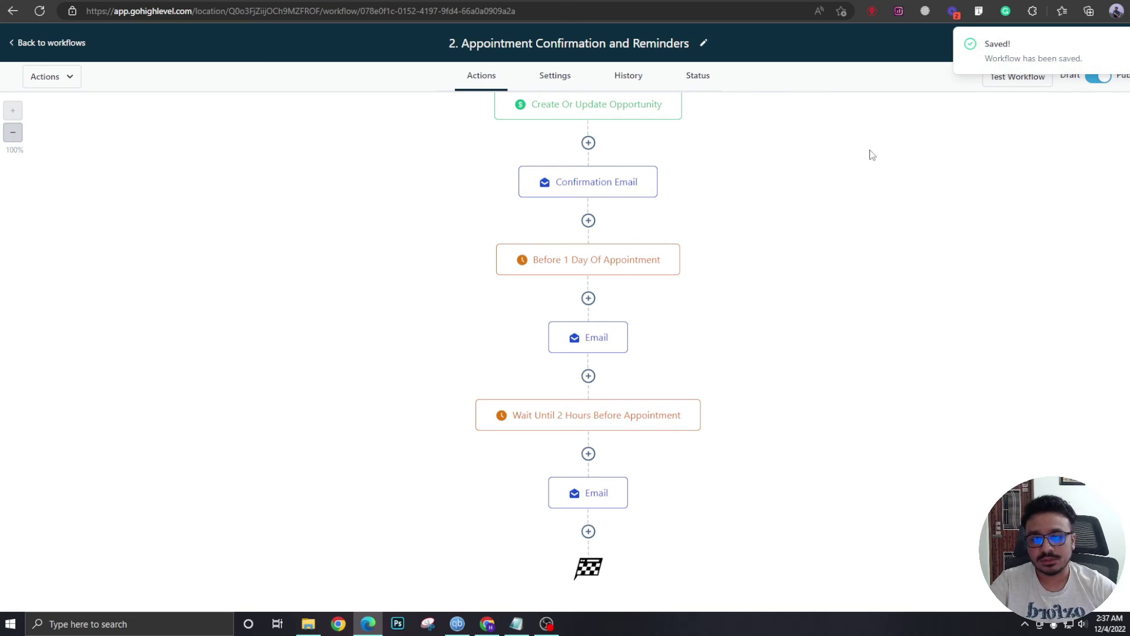
# Reopen the final 'See you in a couple hours!' Email step to edit it.
pyautogui.scroll(1, 871, 294)
pyautogui.scroll(2, 864, 306)
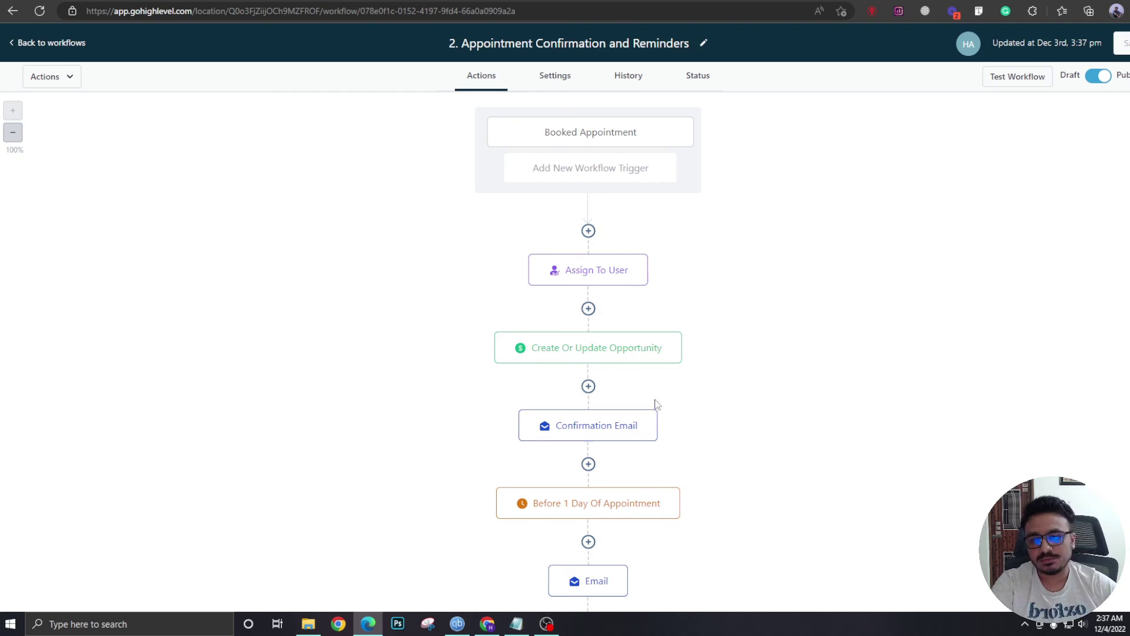
pyautogui.scroll(-4, 665, 424)
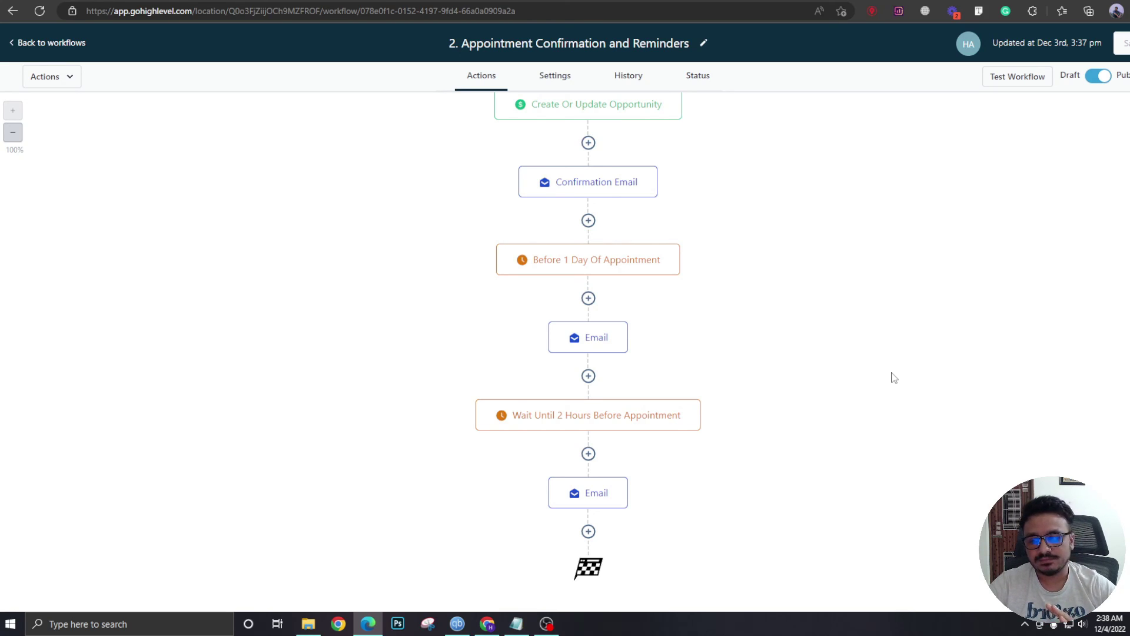
pyautogui.click(582, 500)
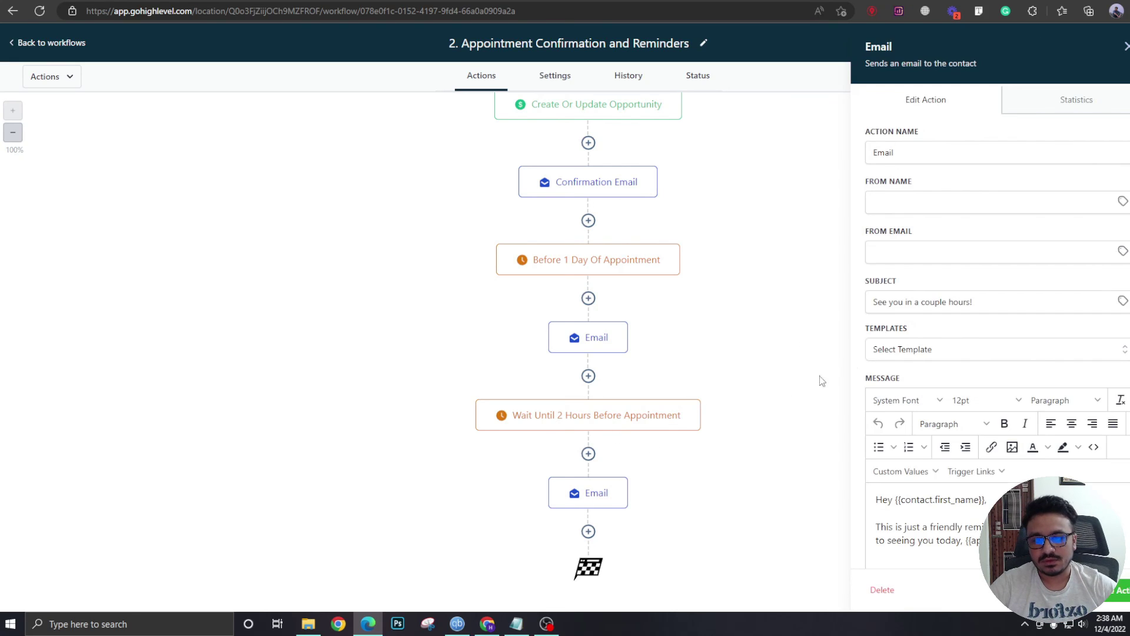
# Insert the Appointment > Cancellation Link custom value on the empty last line of the message.
pyautogui.scroll(-3, 956, 368)
pyautogui.click(1045, 392)
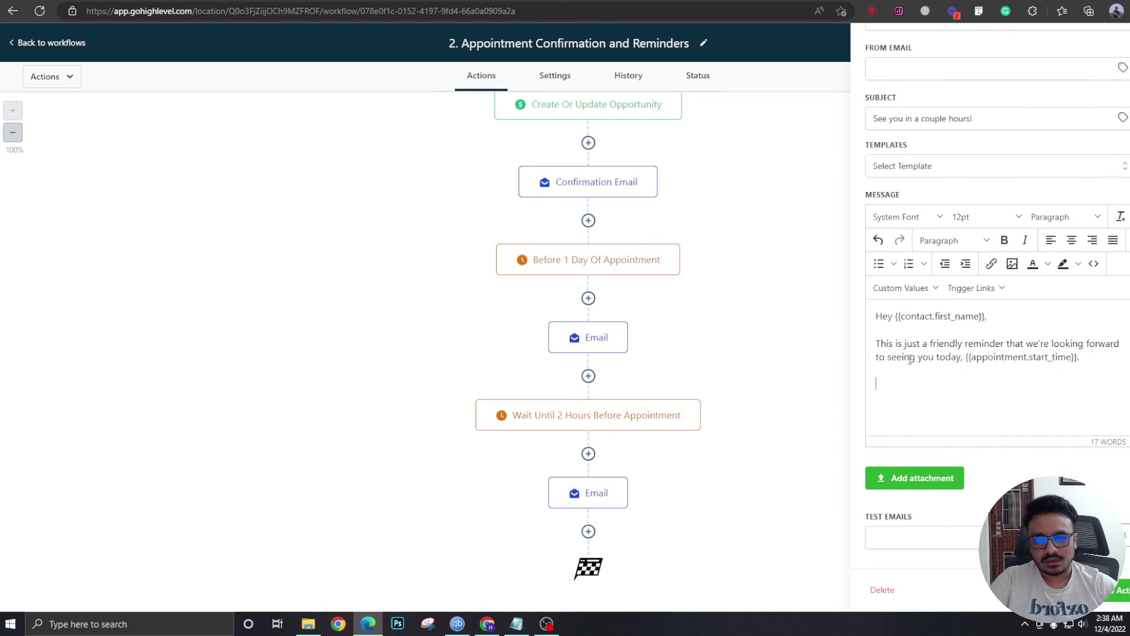
pyautogui.click(899, 289)
pyautogui.moveTo(911, 352)
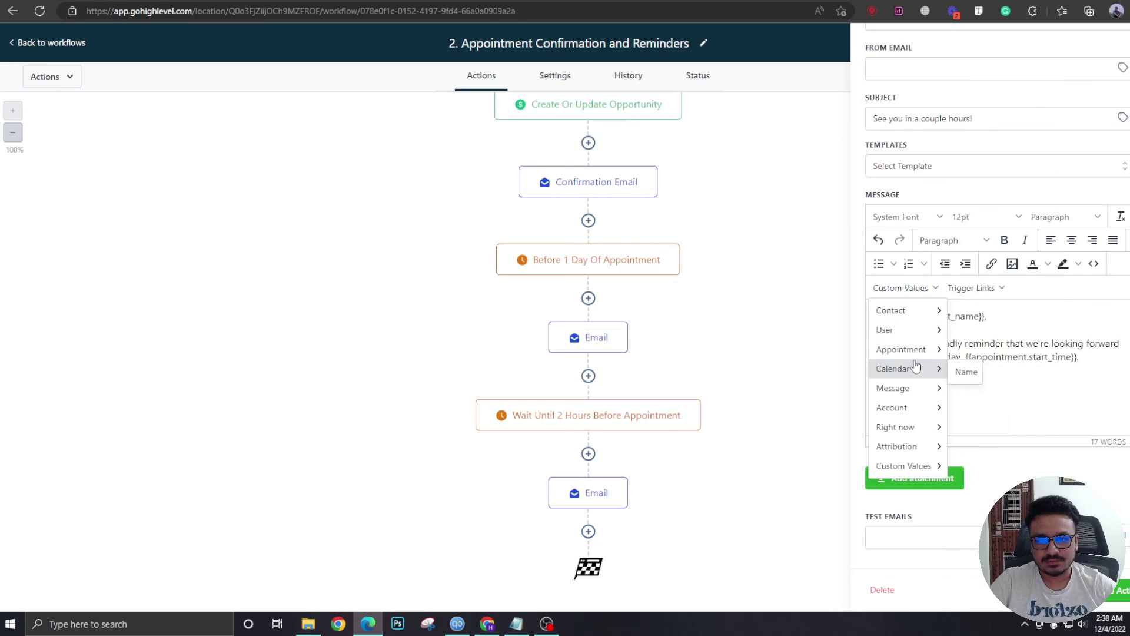
pyautogui.moveTo(958, 354)
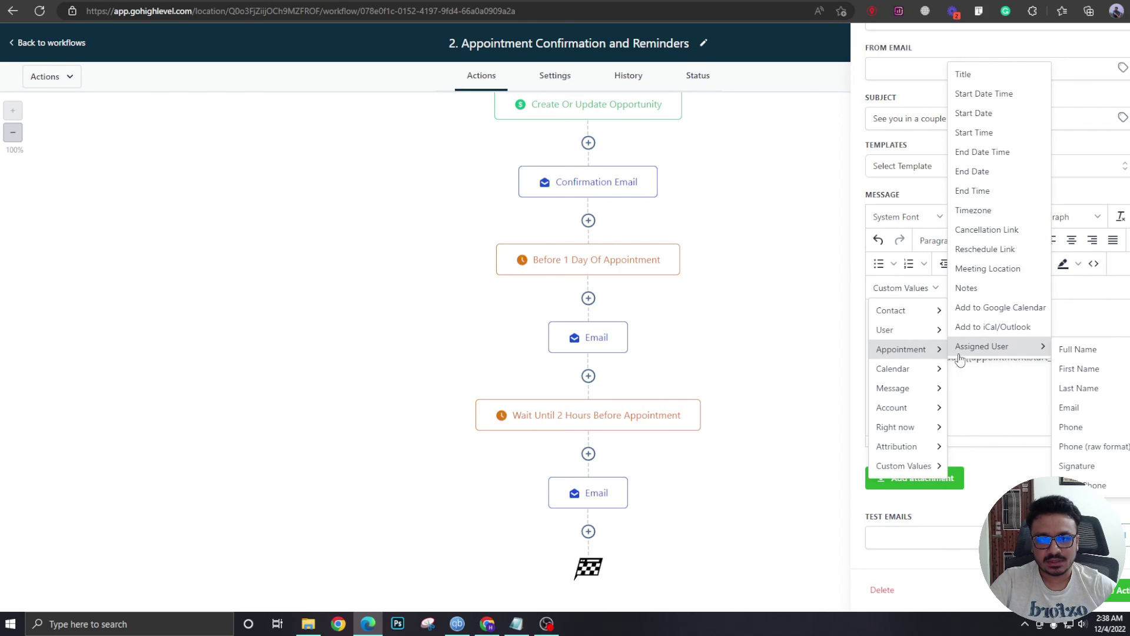
pyautogui.click(997, 230)
pyautogui.moveTo(1017, 384); pyautogui.dragTo(867, 388)
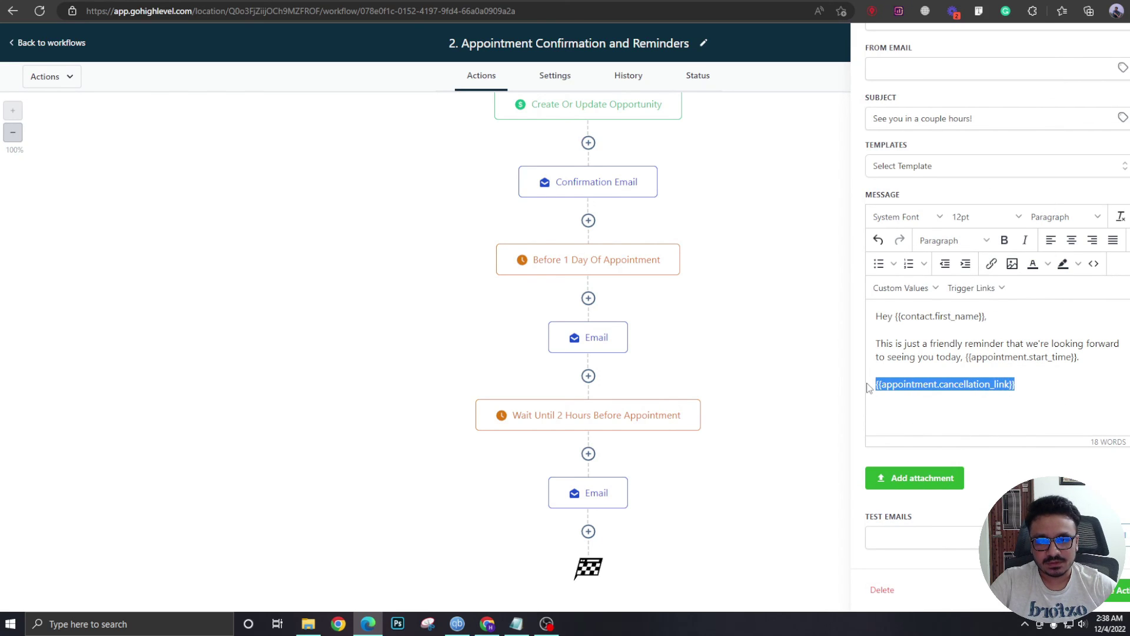